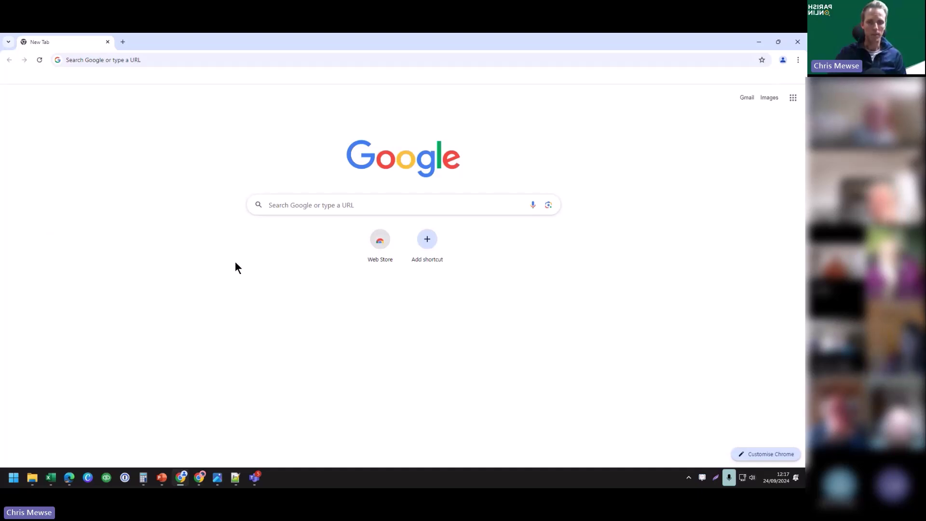
# Step: Open the webmail sign-in page at mail.mappington-pc.co.uk
pyautogui.click(170, 57)
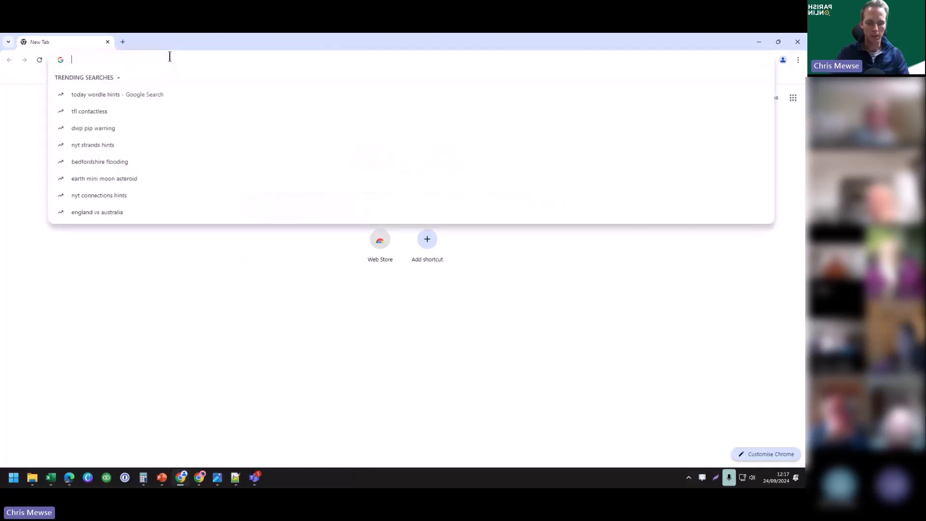
pyautogui.write('mail.')
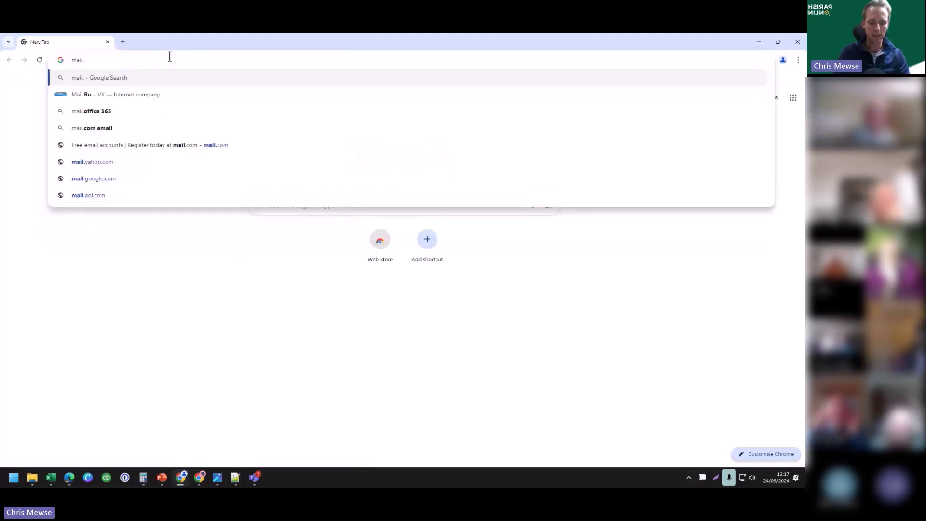
pyautogui.write('mapping')
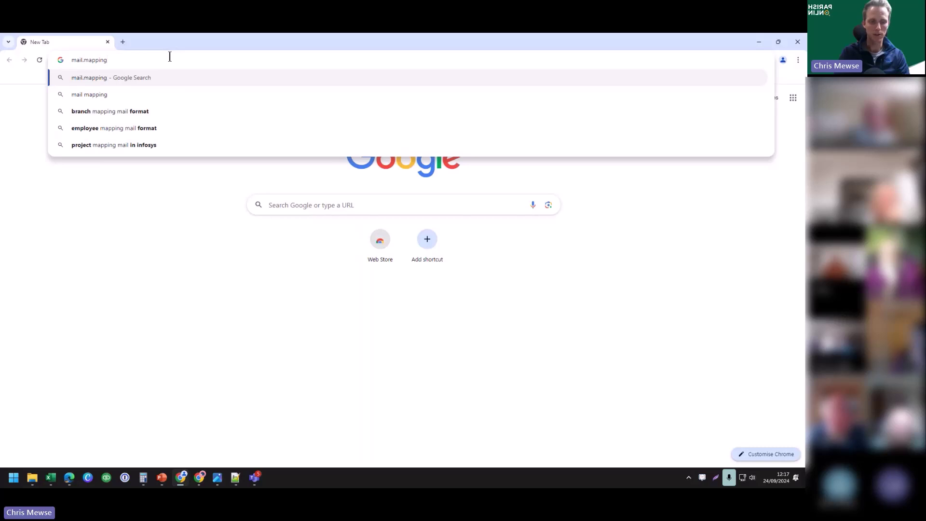
pyautogui.write('ton-pc.')
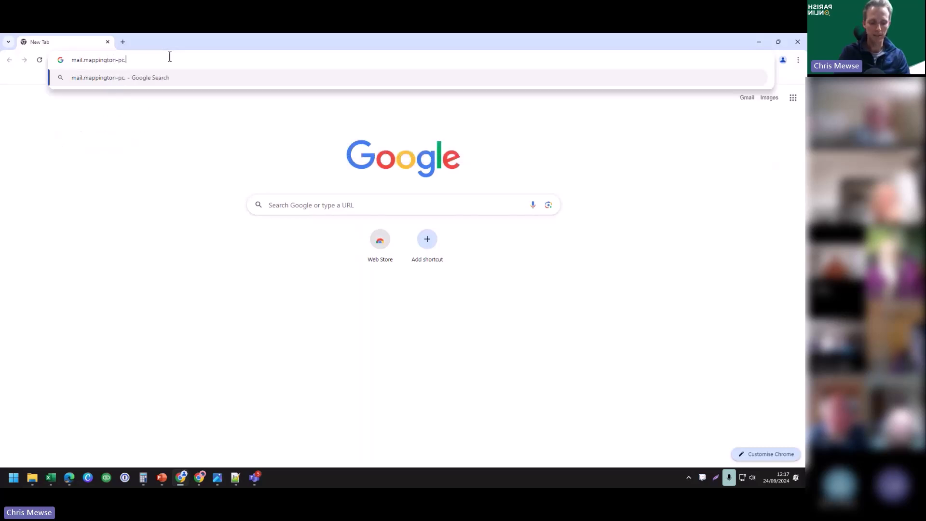
pyautogui.write('co.uk')
pyautogui.press('Return')
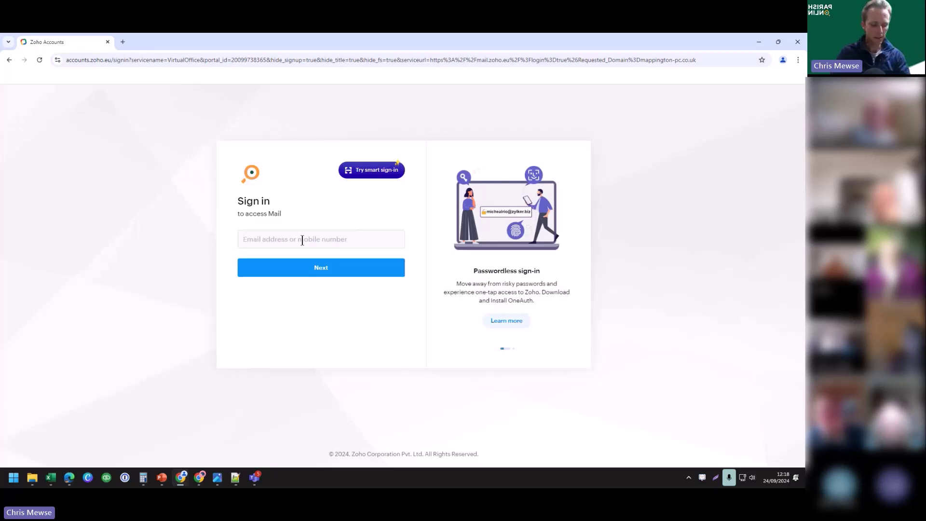
# Step: Enter the account's email address on the sign-in form and continue to the password stage
pyautogui.hotkey('alt', 'Tab')
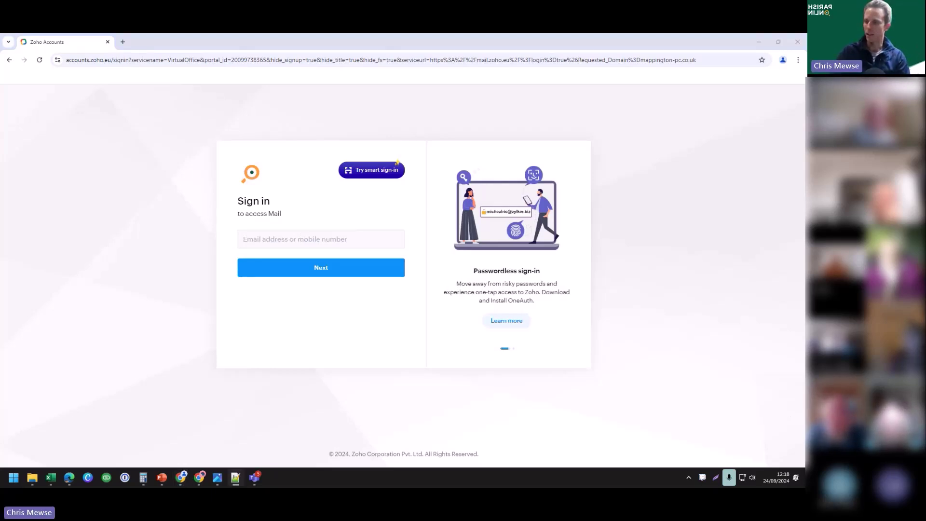
pyautogui.click(318, 236)
pyautogui.hotkey('ctrl', 'v')
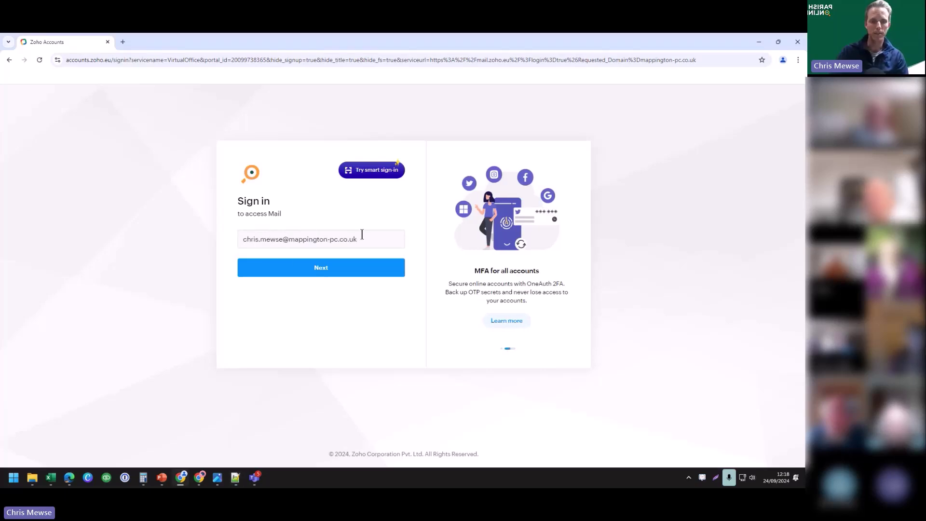
pyautogui.click(319, 265)
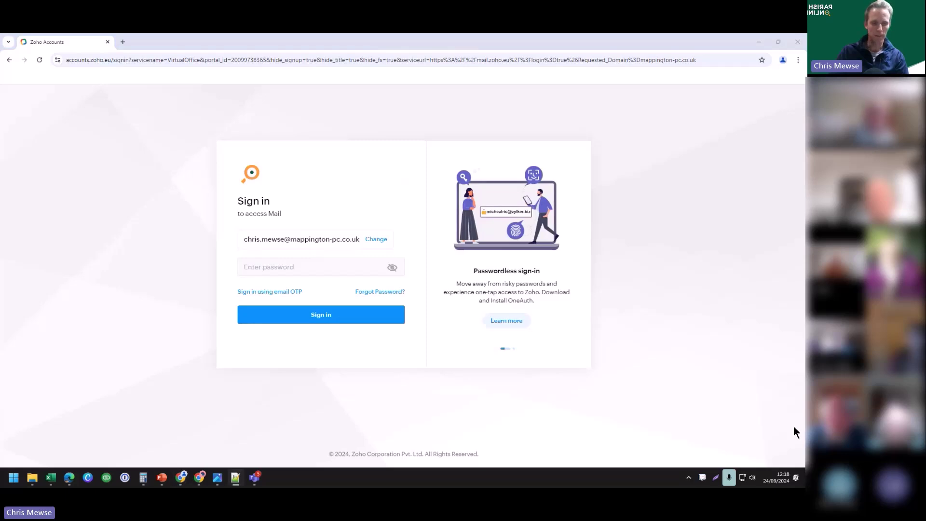
# Step: Enter the one-time account password, reveal it, sign in, and dismiss the browser's offer to save it
pyautogui.click(293, 266)
pyautogui.hotkey('ctrl', 'v')
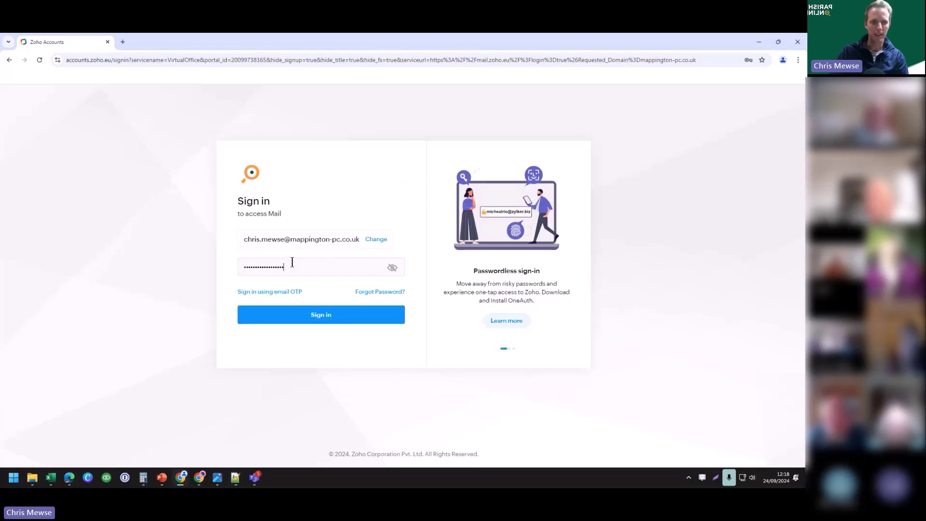
pyautogui.click(393, 271)
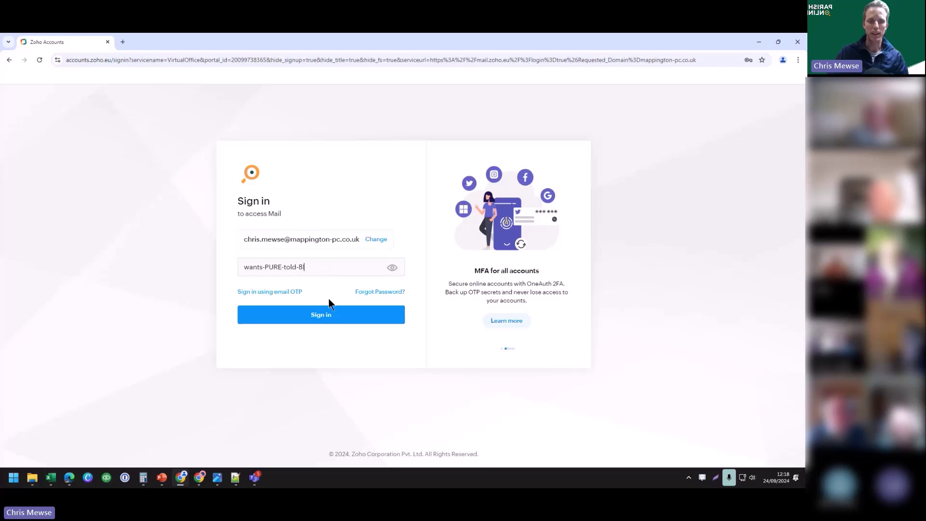
pyautogui.click(325, 318)
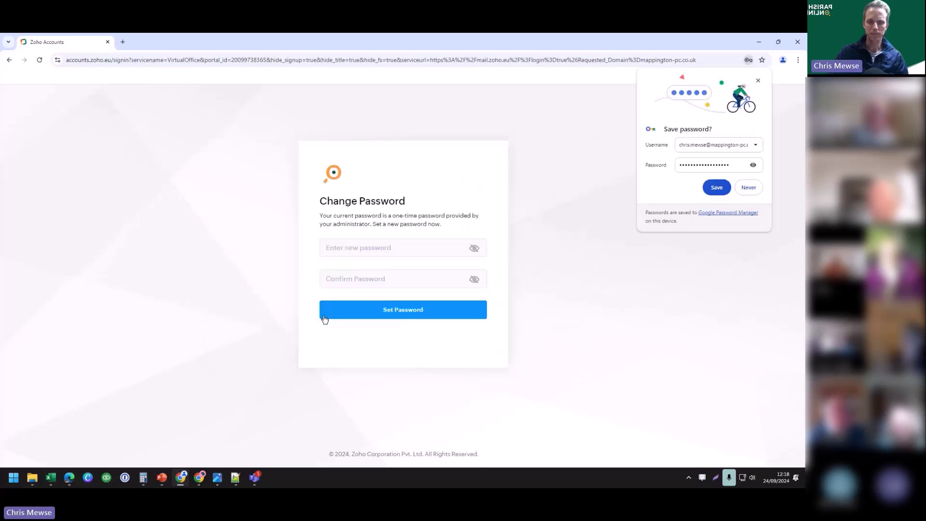
pyautogui.click(759, 80)
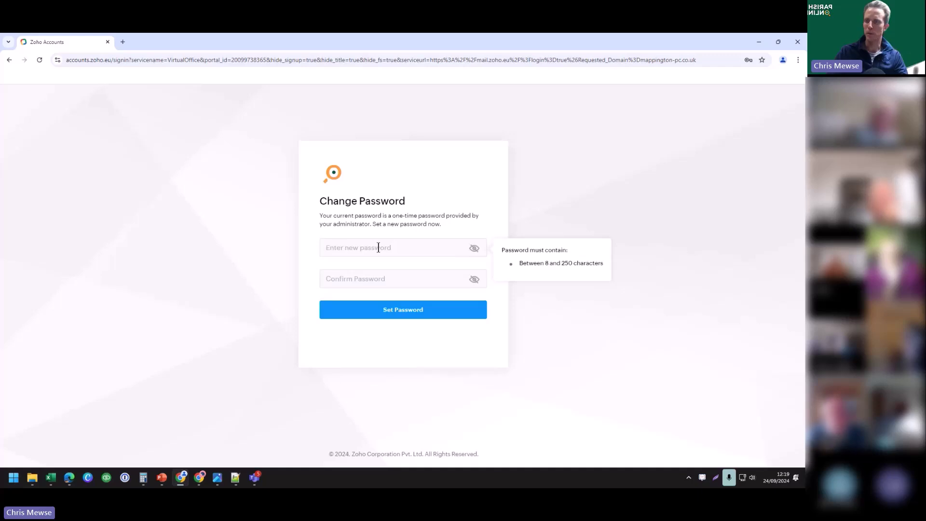
# Step: Set and confirm a new account password, and dismiss the browser's offer to save it
pyautogui.hotkey('ctrl', 'v')
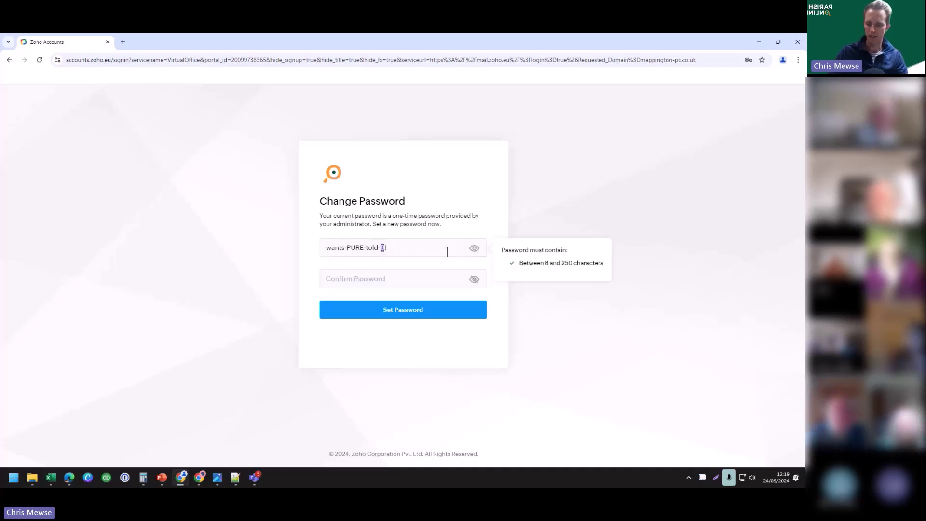
pyautogui.moveTo(447, 250); pyautogui.dragTo(288, 255)
pyautogui.hotkey('ctrl', 'c')
pyautogui.click(480, 280)
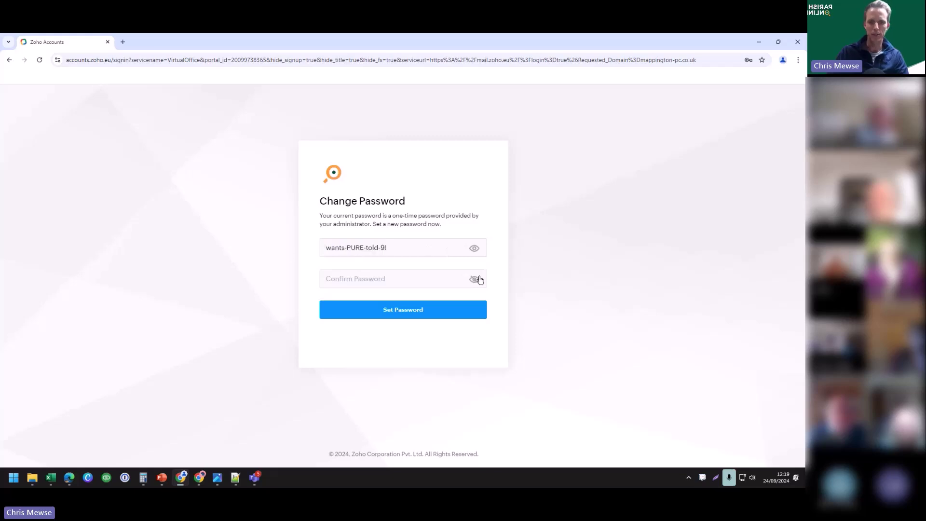
pyautogui.hotkey('ctrl', 'v')
pyautogui.click(410, 310)
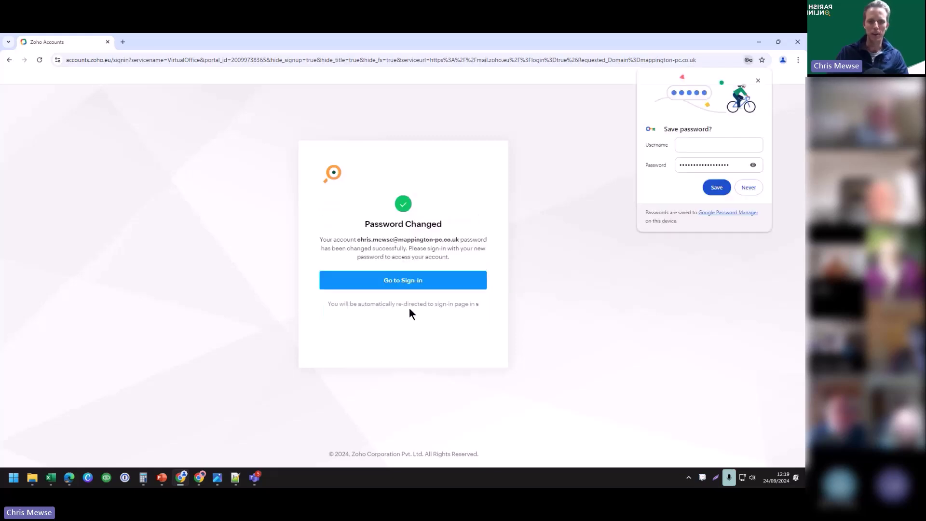
pyautogui.click(759, 80)
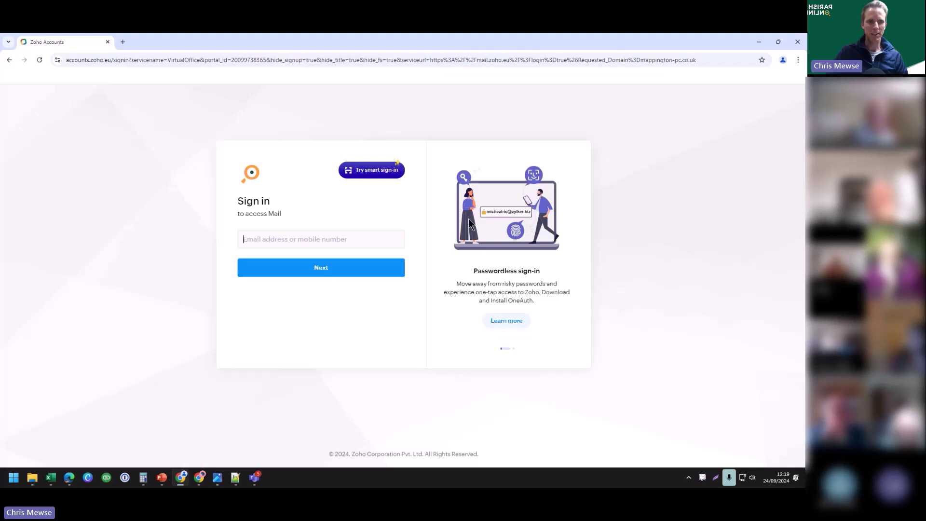
# Step: Sign in to the mailbox with the account's email address and the new password
pyautogui.click(313, 237)
pyautogui.click(320, 269)
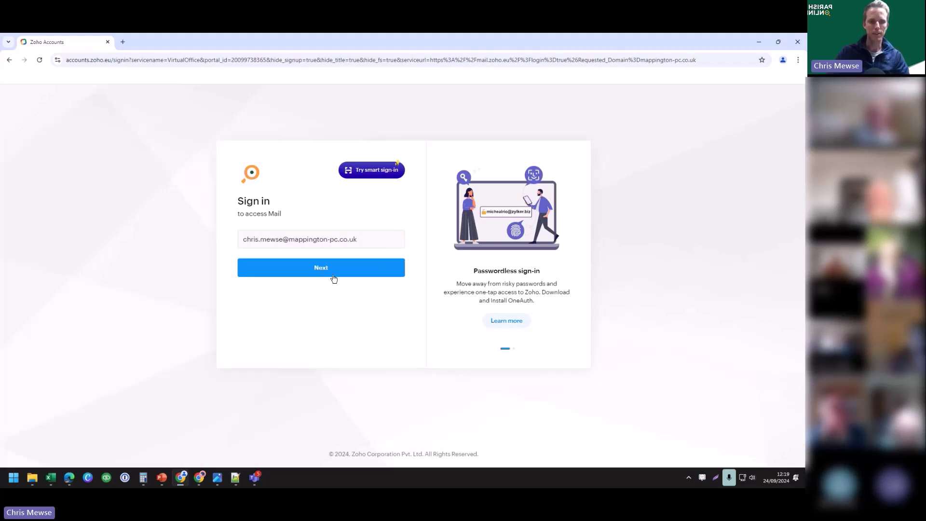
pyautogui.click(331, 269)
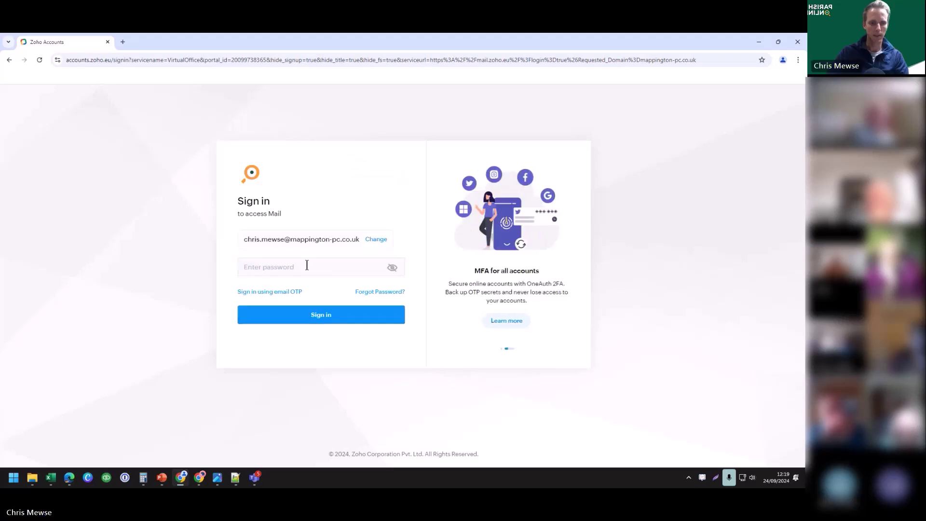
pyautogui.click(307, 266)
pyautogui.hotkey('ctrl', 'v')
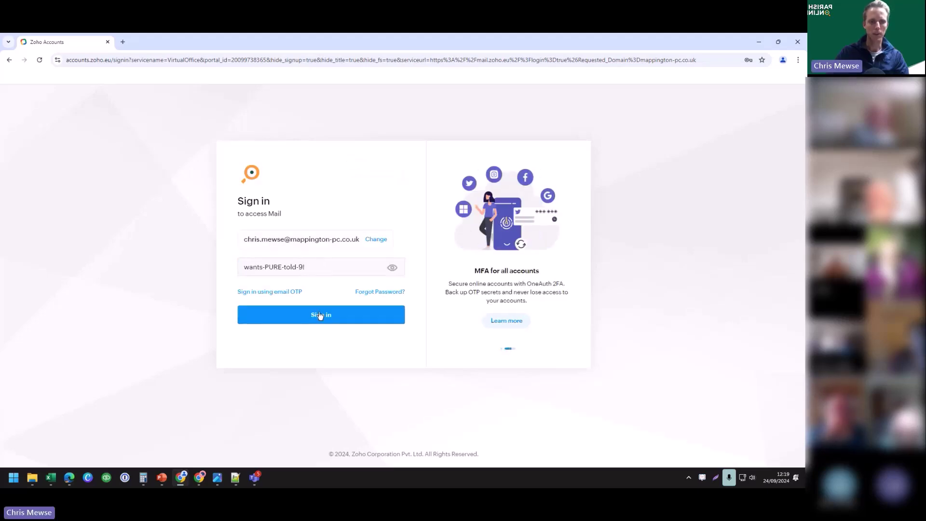
pyautogui.click(319, 316)
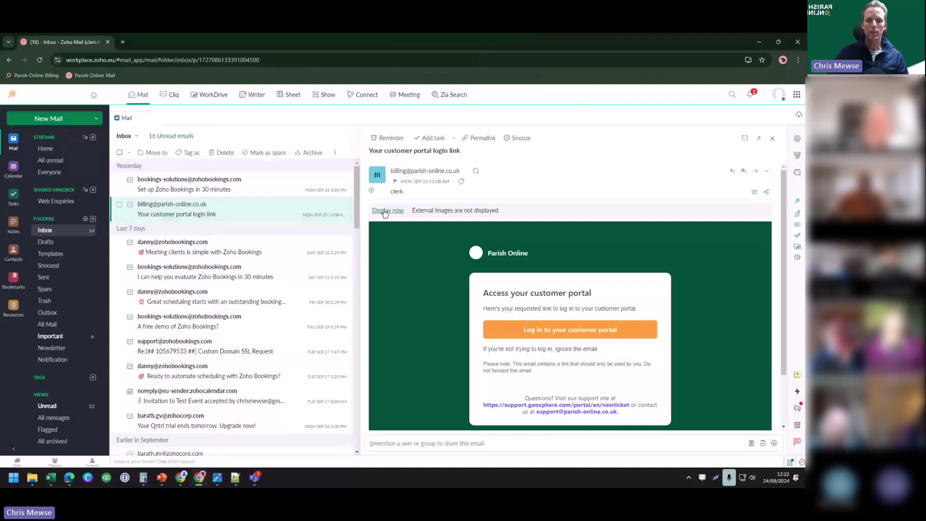
# Step: Preview the "Set up Zoho Bookings in 30 minutes" email, close it, and browse the full inbox list
pyautogui.click(196, 190)
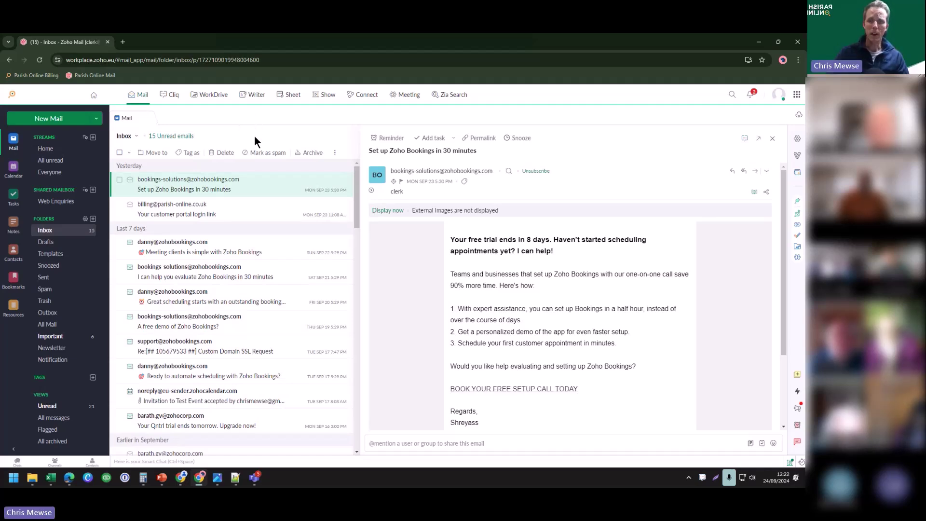
pyautogui.click(774, 142)
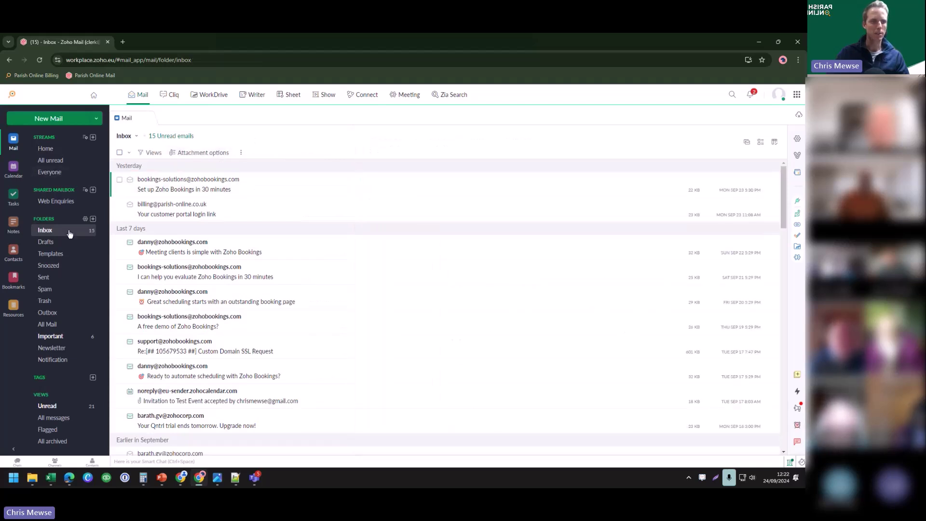
pyautogui.scroll(-1, 215, 198)
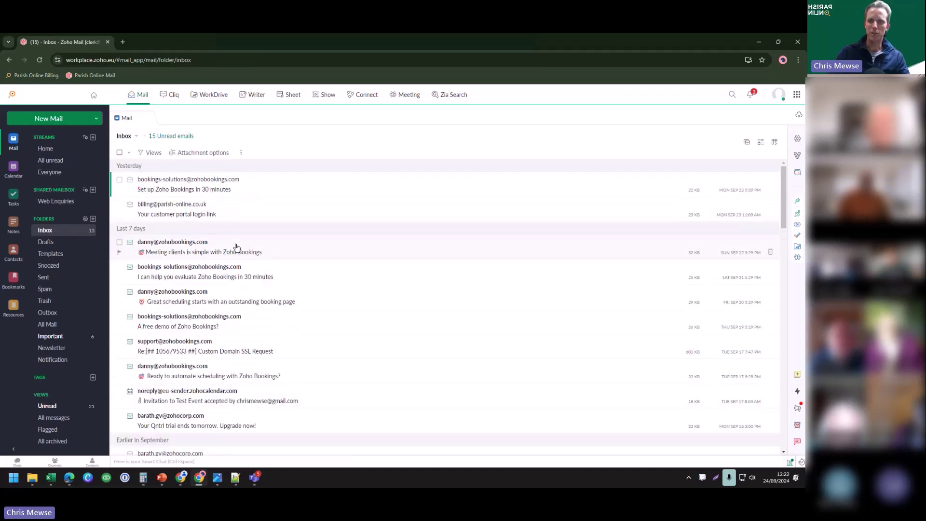
pyautogui.scroll(-10, 233, 246)
pyautogui.scroll(12, 246, 310)
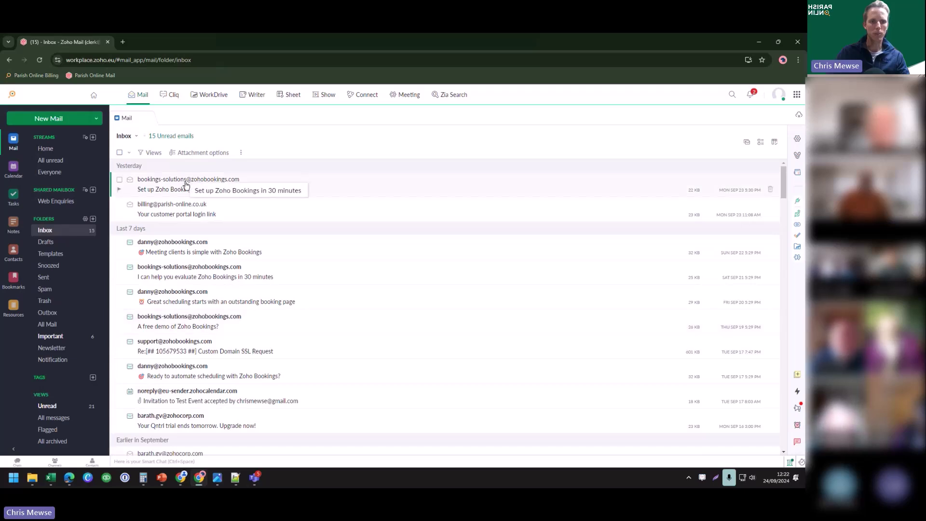
# Step: Open the "Set up Zoho Bookings in 30 minutes" email, review its content and reply options, and start a reply to all
pyautogui.click(186, 184)
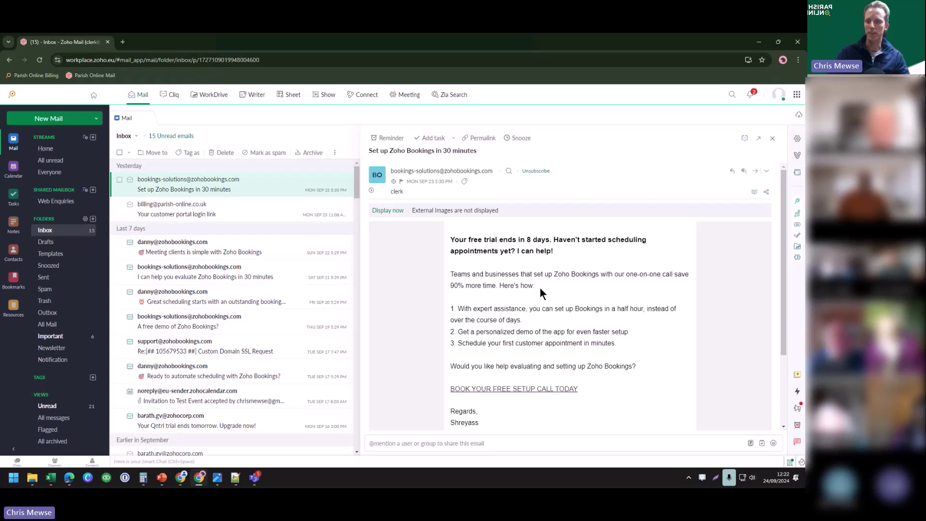
pyautogui.scroll(-2, 536, 281)
pyautogui.scroll(2, 538, 290)
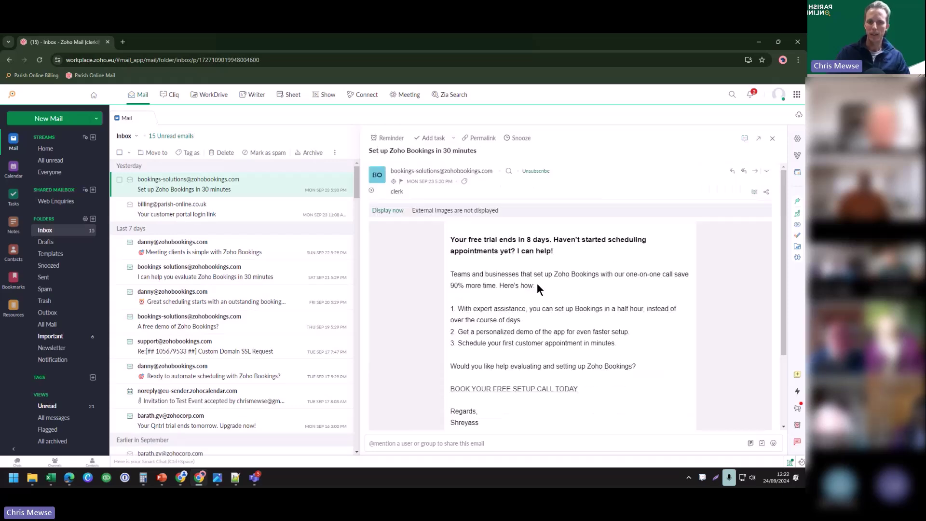
pyautogui.scroll(-2, 536, 284)
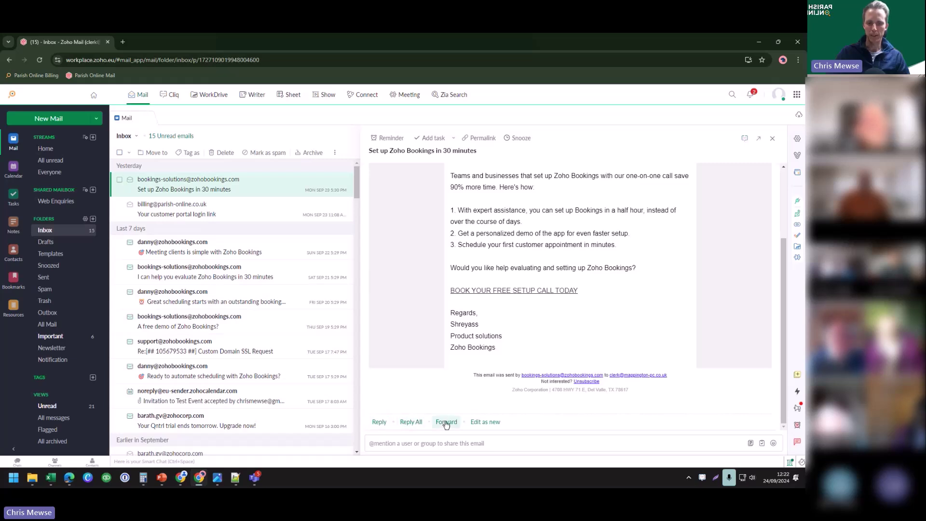
pyautogui.scroll(3, 642, 333)
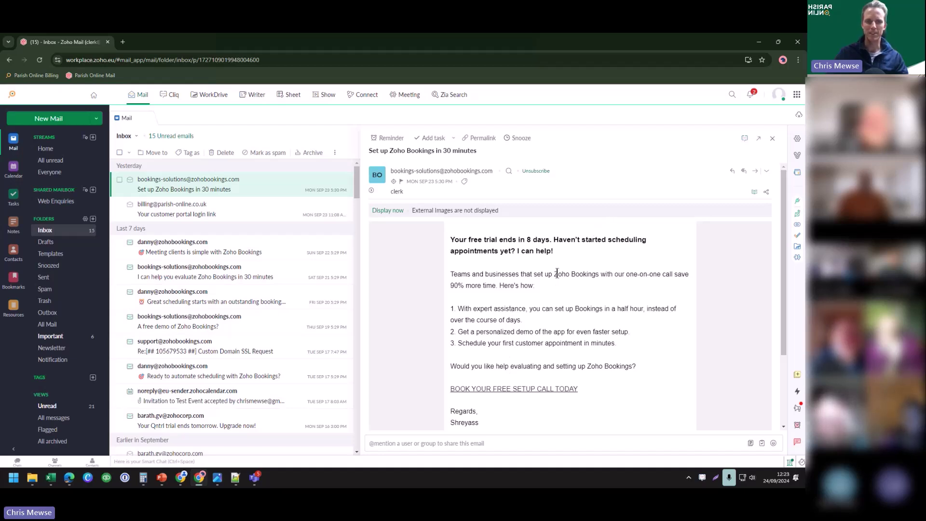
pyautogui.scroll(-2, 557, 269)
pyautogui.scroll(2, 556, 269)
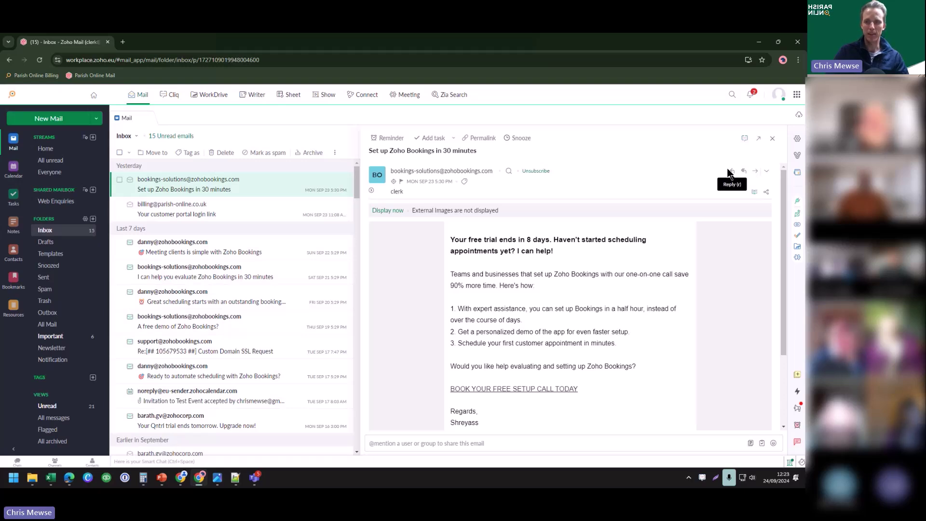
pyautogui.scroll(-3, 528, 266)
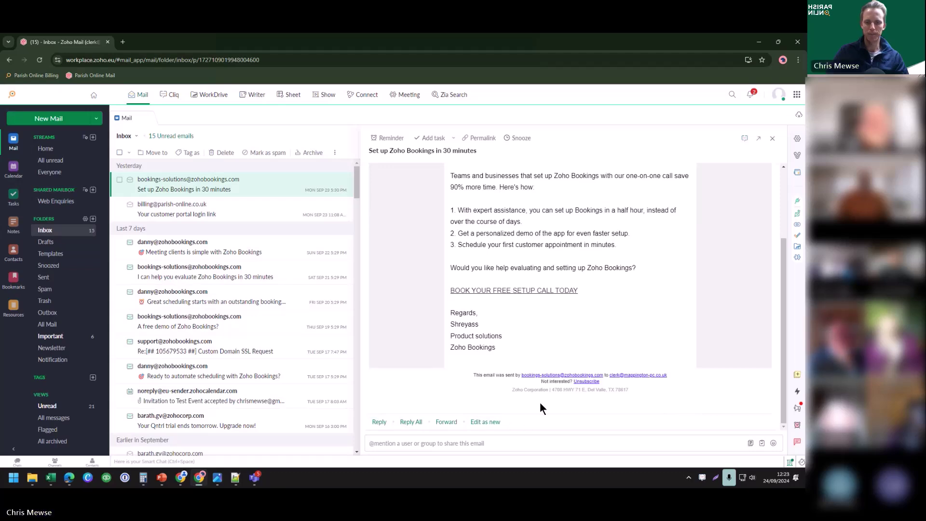
pyautogui.scroll(3, 594, 356)
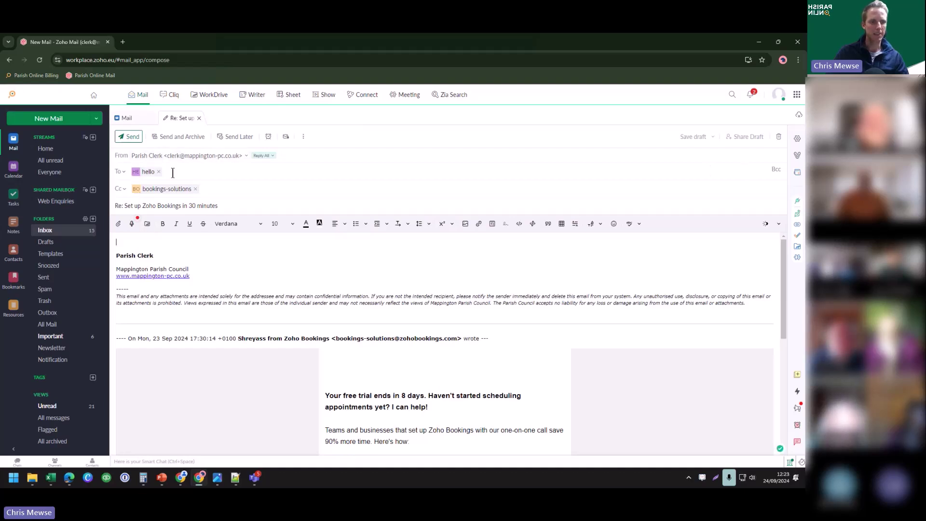
# Step: Check the reply's recipients, enter placeholder text in the message body, and replace it with "hello"
pyautogui.click(147, 173)
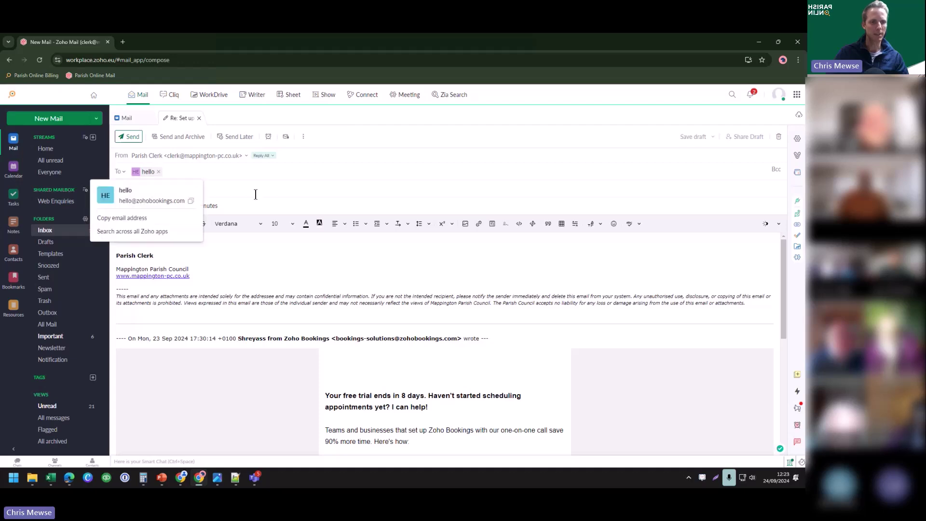
pyautogui.click(240, 189)
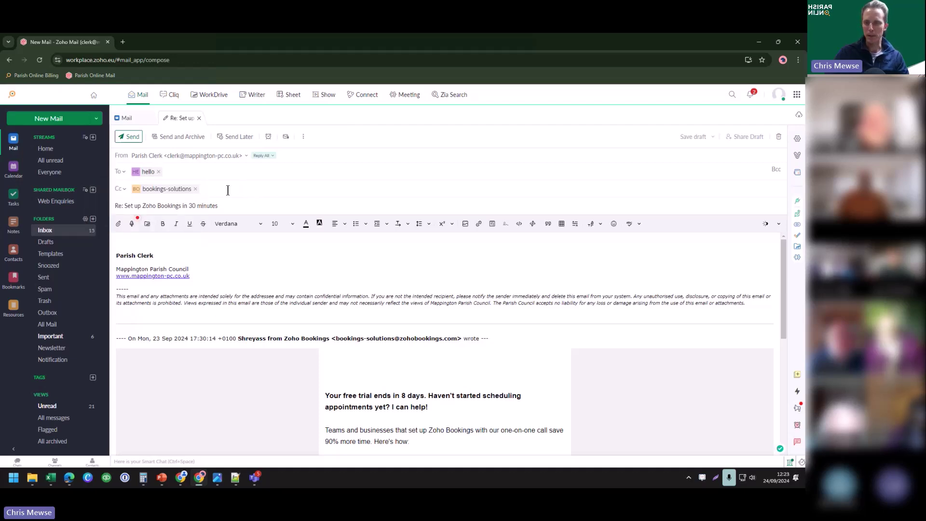
pyautogui.click(151, 236)
pyautogui.write('sdl alksdi asda sdo')
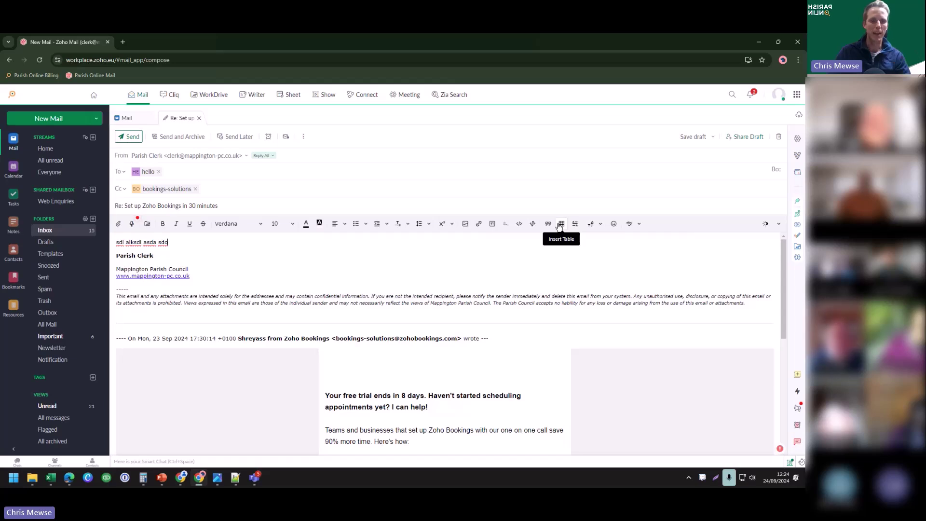
pyautogui.tripleClick(214, 240)
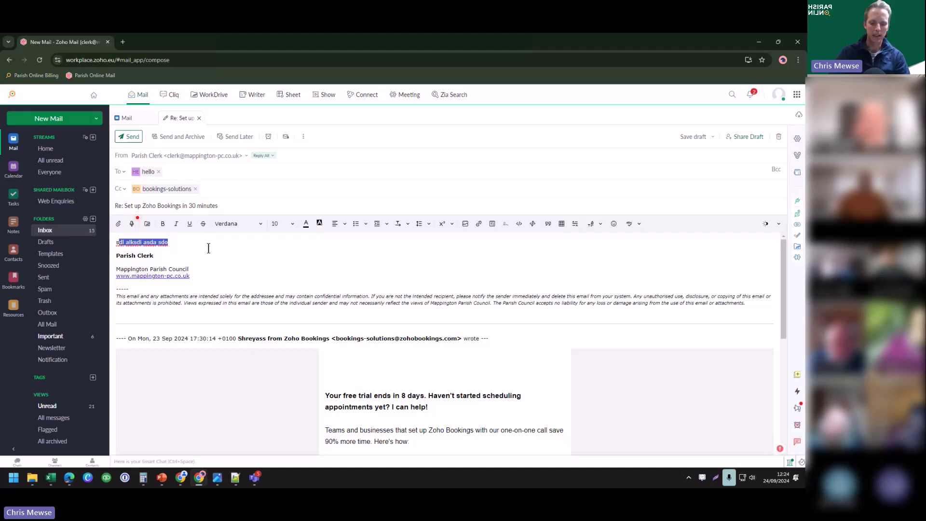
pyautogui.press('BackSpace')
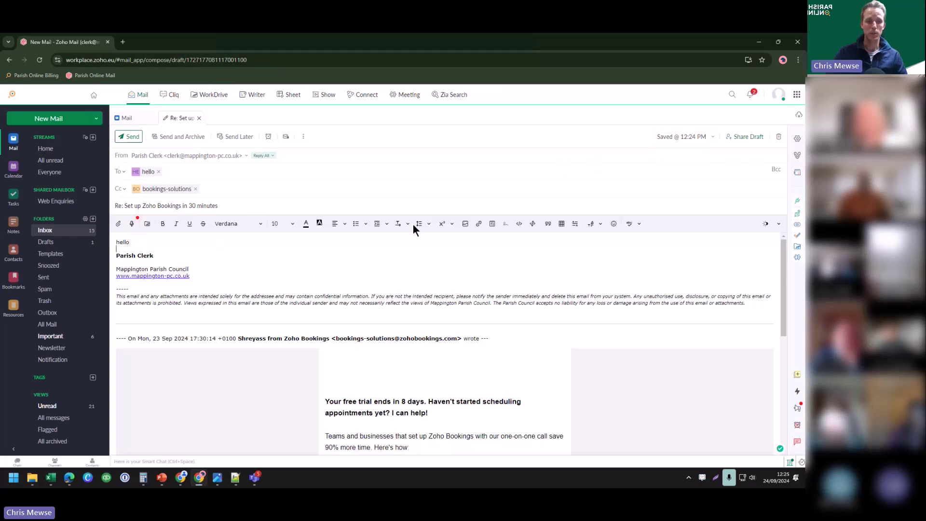
pyautogui.click(317, 268)
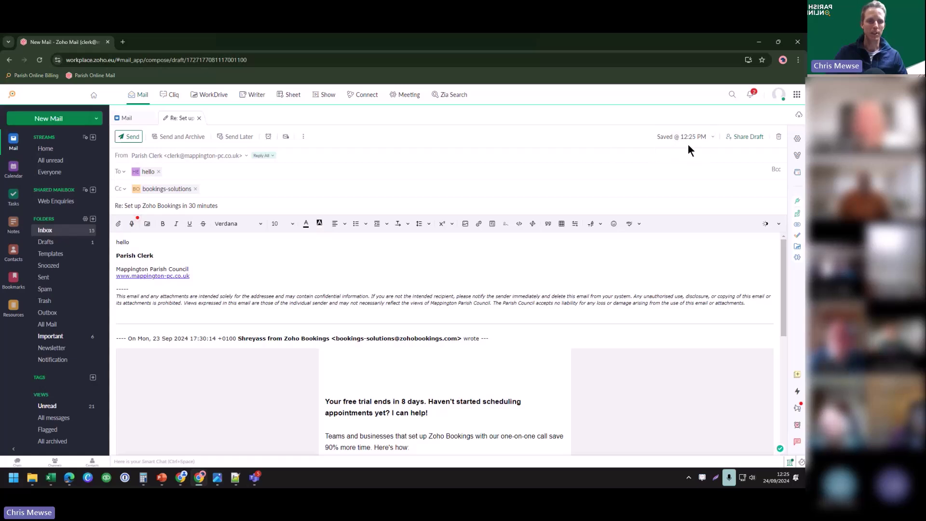
# Step: Reopen the saved "Re: Set up Zoho Bookings in 30 minutes" reply from Drafts, close it, and return to the inbox
pyautogui.click(47, 243)
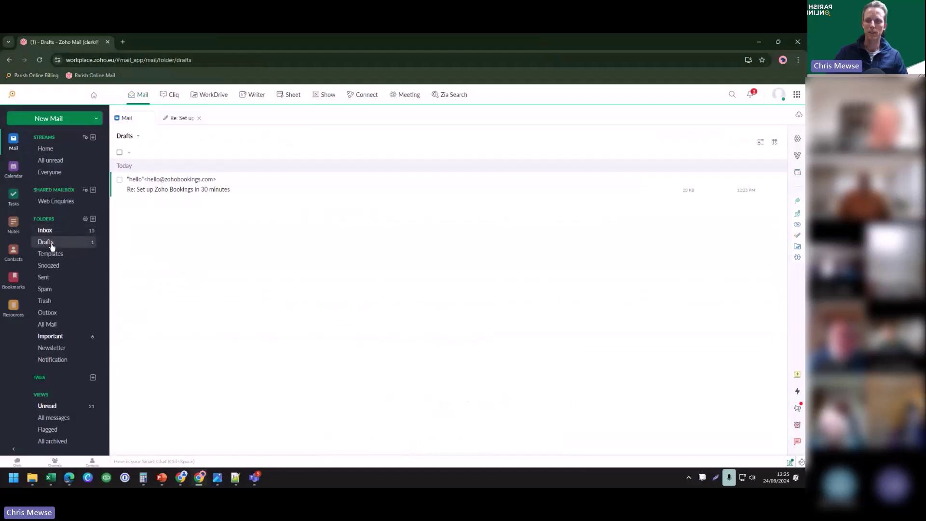
pyautogui.click(199, 184)
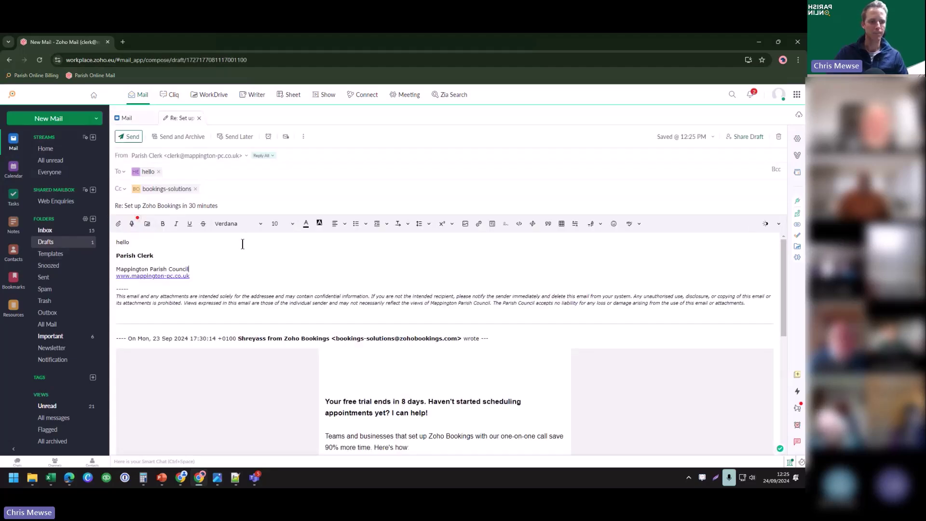
pyautogui.click(199, 117)
pyautogui.click(49, 230)
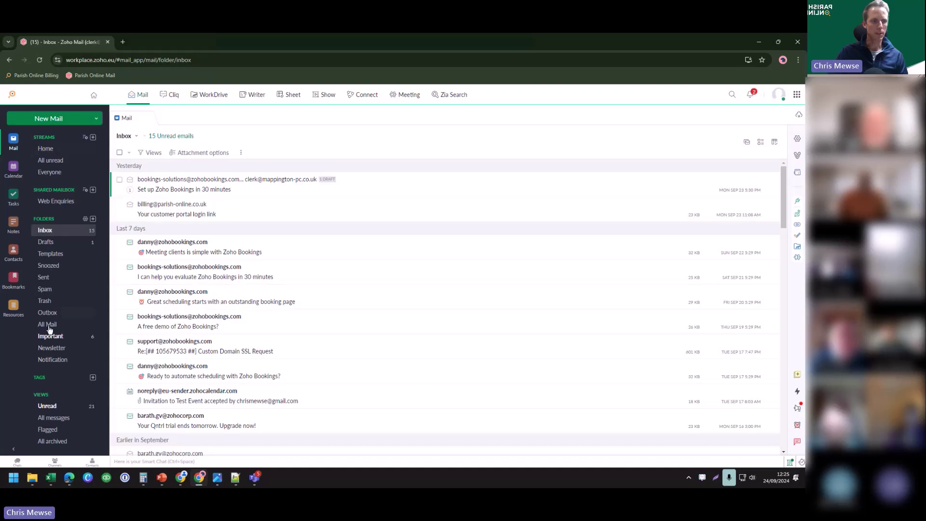
# Step: Create a mail folder named "Issues with Allotments" placed under "/", after reviewing the available parent folders
pyautogui.click(94, 220)
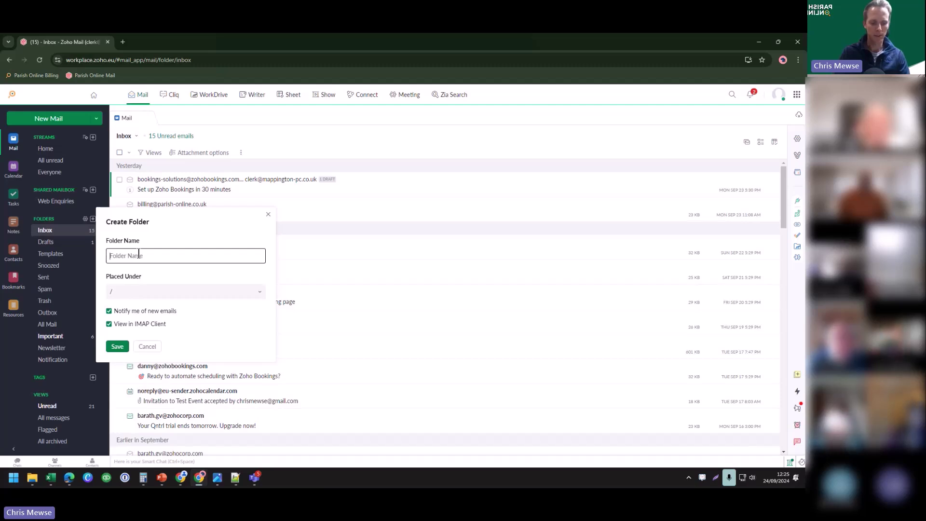
pyautogui.write('Issues with Alotments')
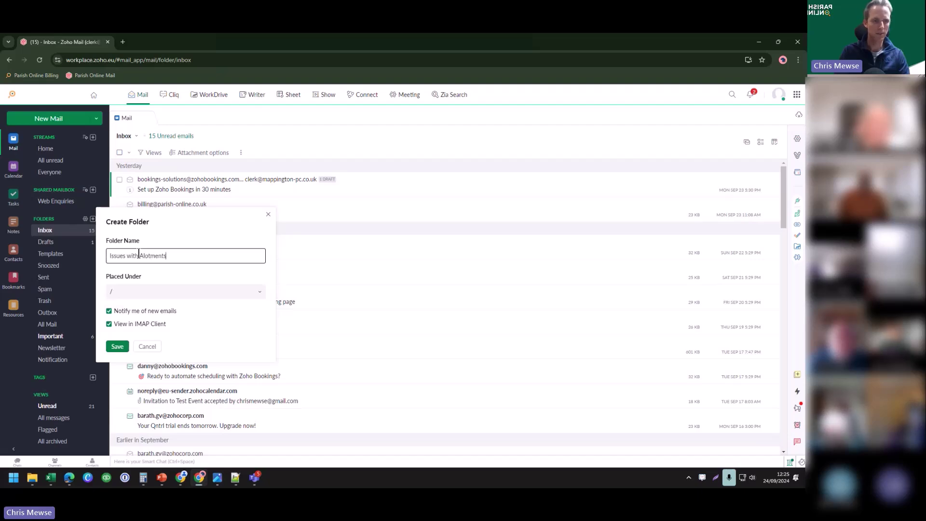
pyautogui.press('BackSpace')
pyautogui.press('BackSpace')
pyautogui.press('BackSpace')
pyautogui.press('BackSpace')
pyautogui.press('BackSpace')
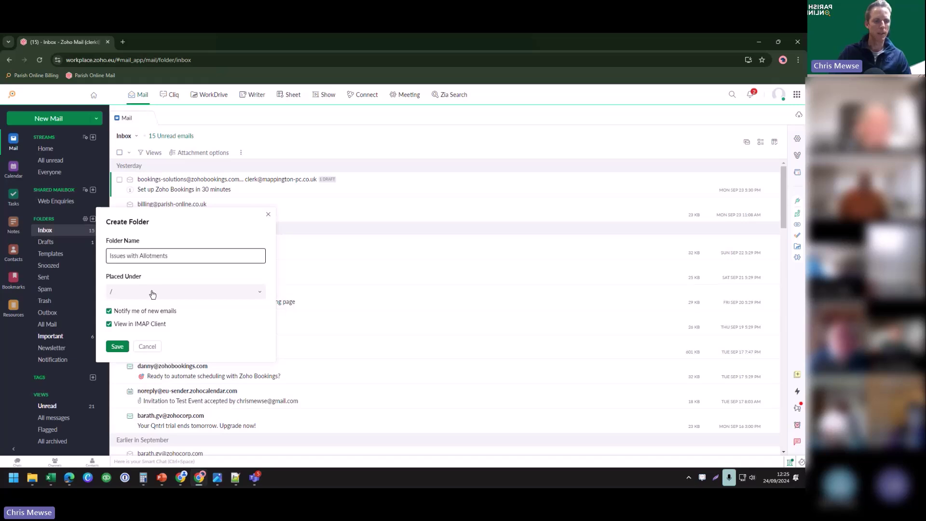
pyautogui.click(208, 294)
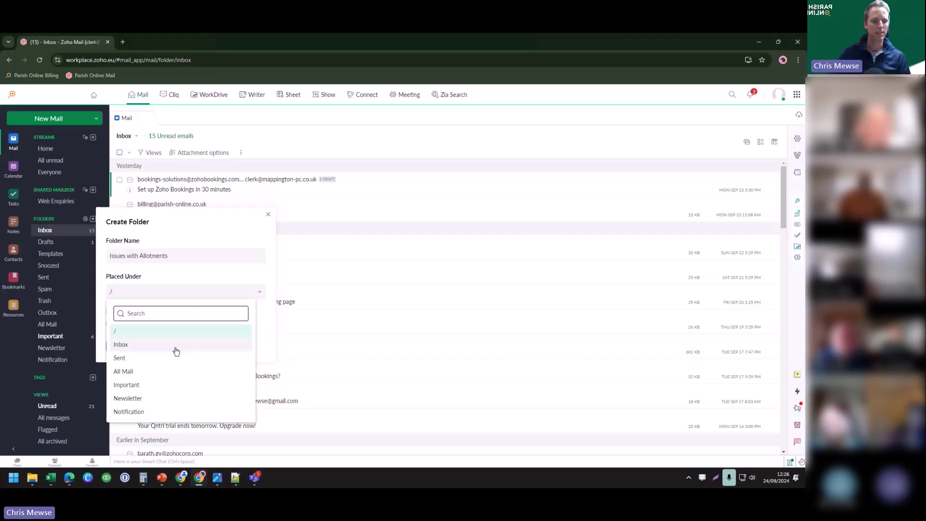
pyautogui.click(212, 276)
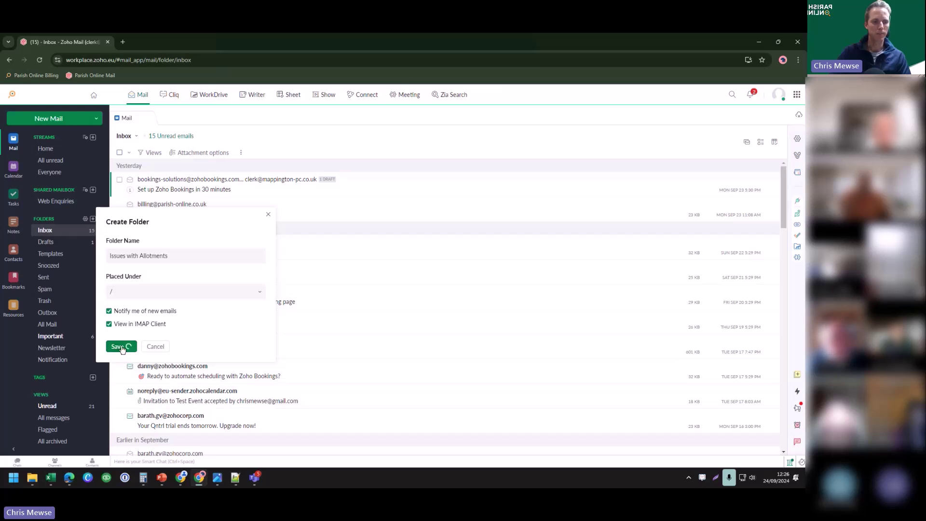
pyautogui.click(121, 347)
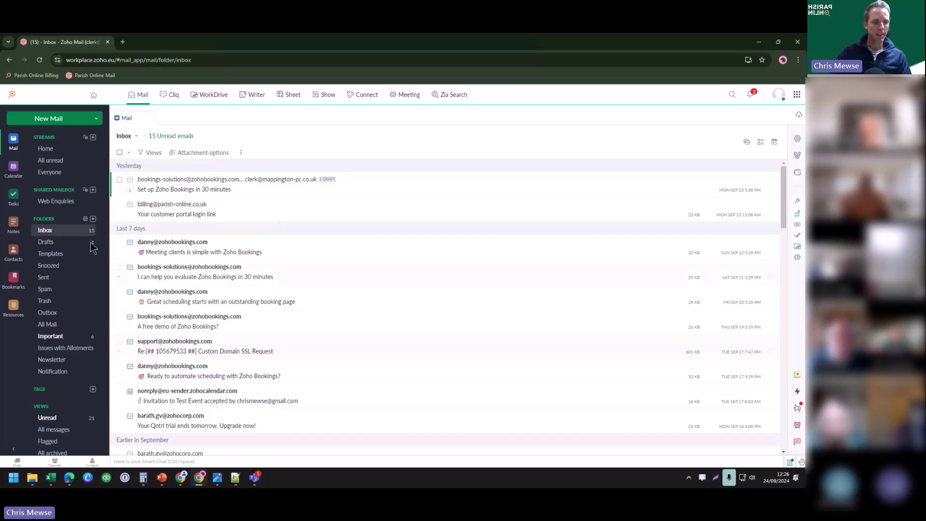
# Step: Move four Zoho Bookings emails (set up in 30 minutes, help you evaluate, automate scheduling, free demo) from the inbox into Issues with Allotments
pyautogui.click(63, 349)
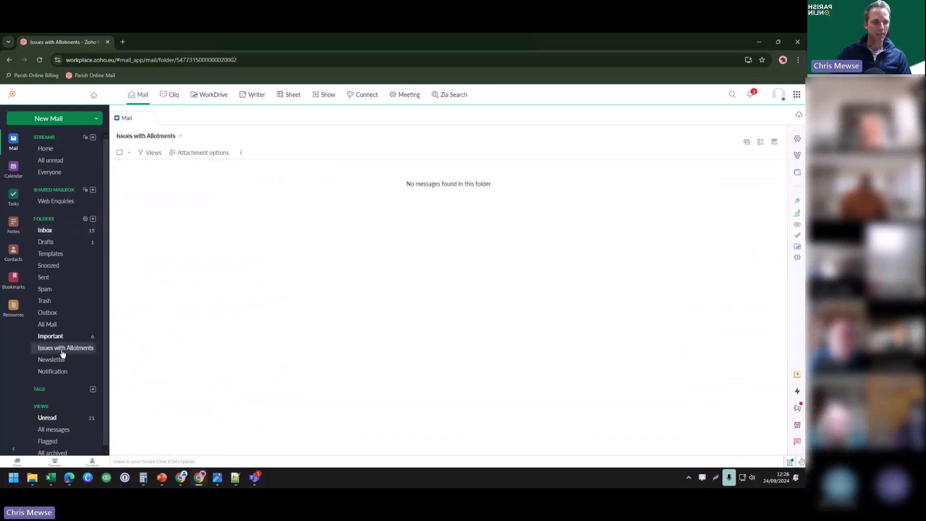
pyautogui.click(58, 231)
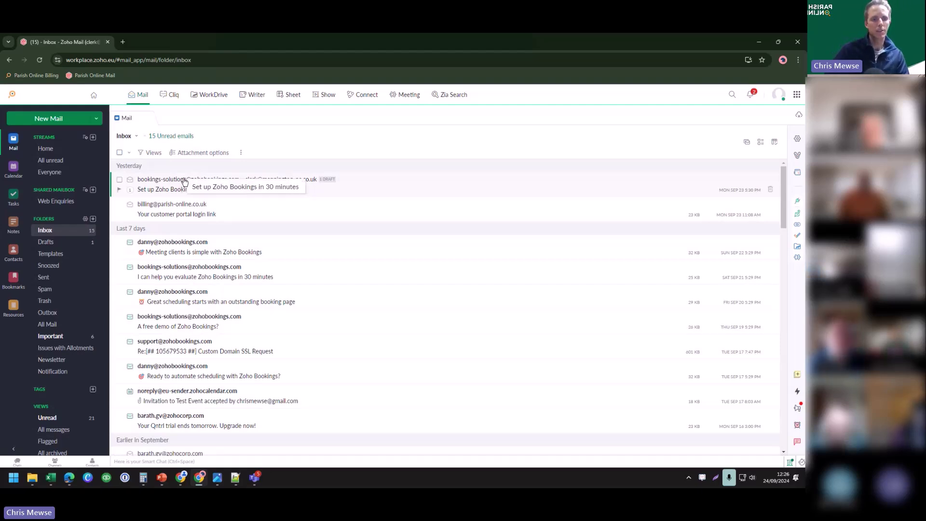
pyautogui.moveTo(183, 182); pyautogui.dragTo(59, 350)
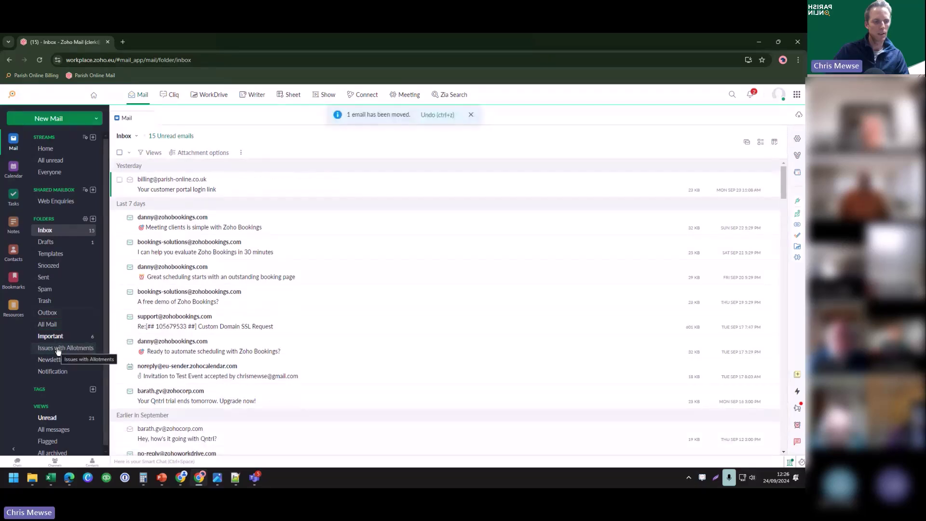
pyautogui.moveTo(224, 247); pyautogui.dragTo(75, 348)
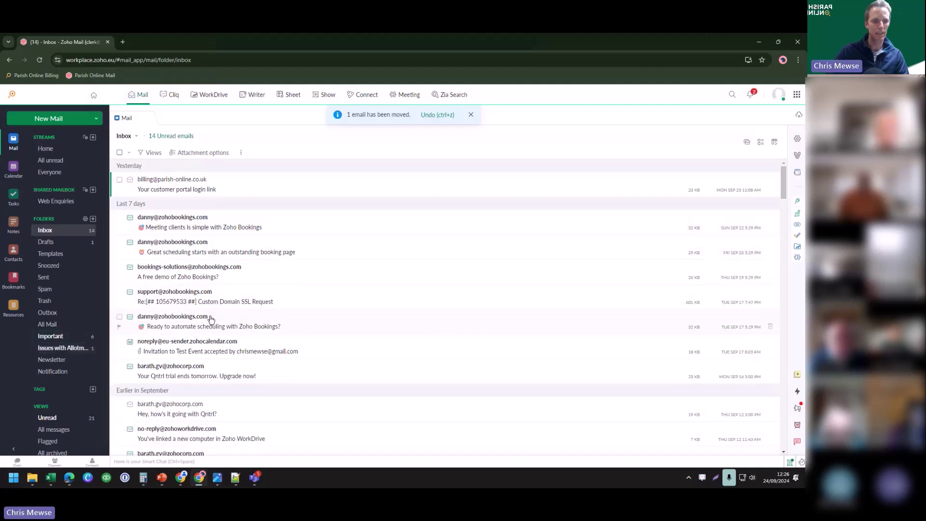
pyautogui.moveTo(251, 378); pyautogui.dragTo(60, 351)
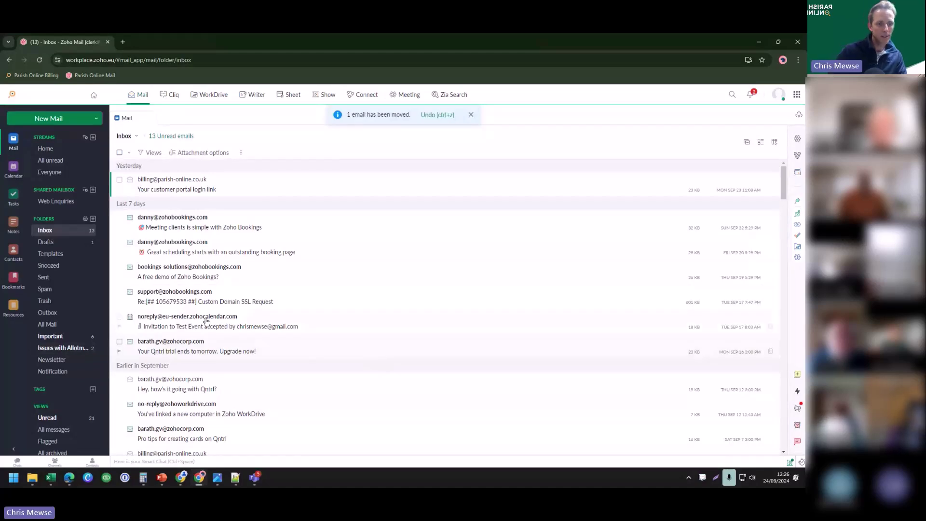
pyautogui.moveTo(200, 279); pyautogui.dragTo(63, 348)
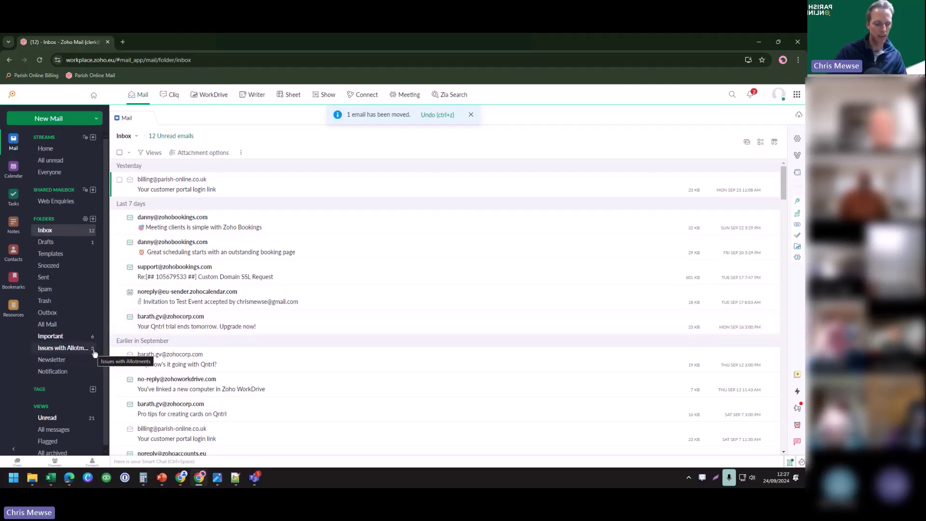
# Step: Enlarge the page and examine the folder list and the Unread, Flagged and All archived views
pyautogui.hotkey('ctrl', '+')
pyautogui.hotkey('ctrl', '+')
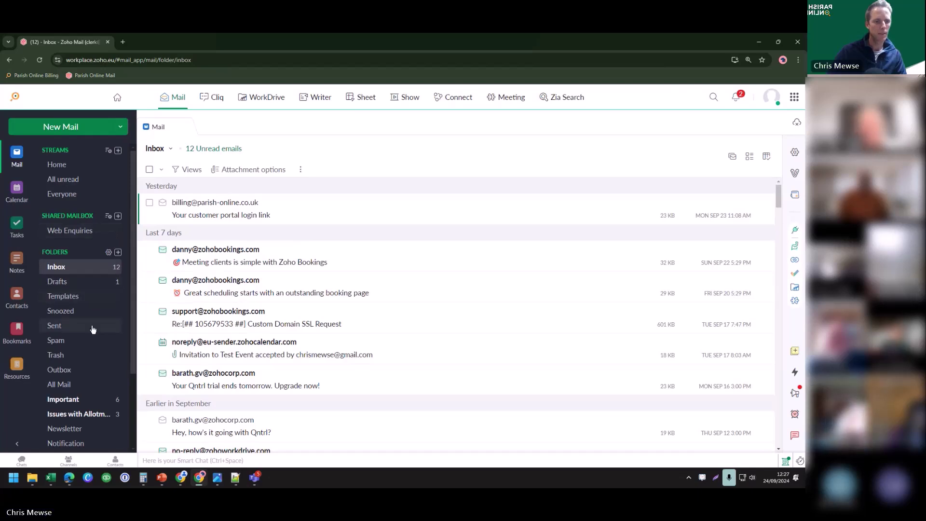
pyautogui.scroll(-2, 95, 311)
pyautogui.scroll(2, 97, 323)
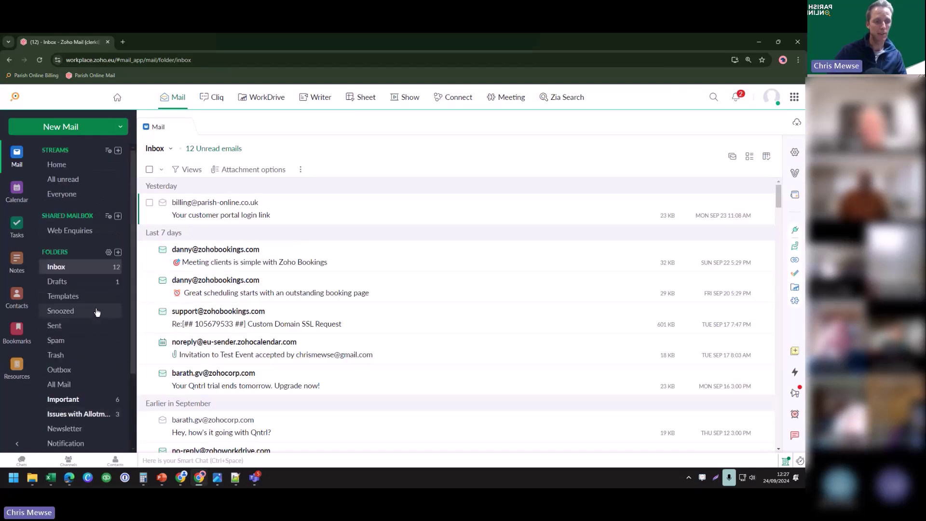
pyautogui.scroll(-2, 88, 296)
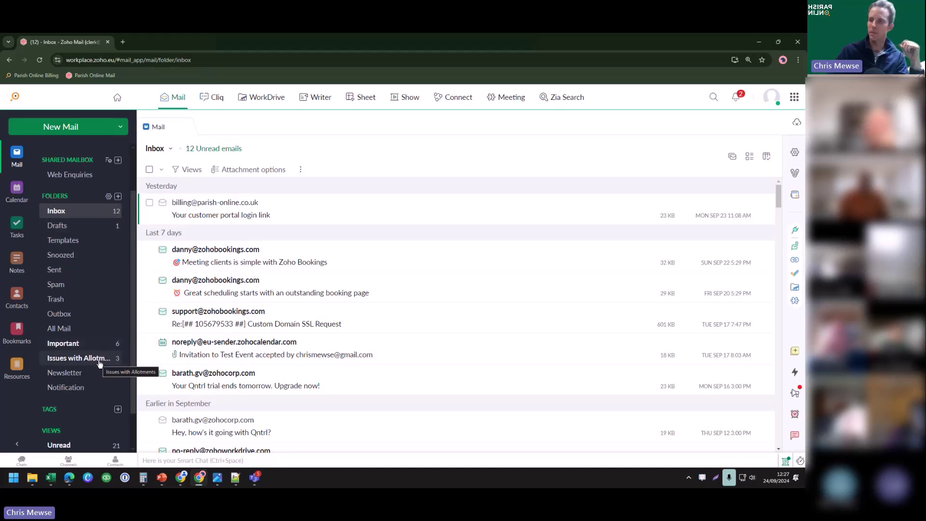
pyautogui.scroll(-1, 100, 364)
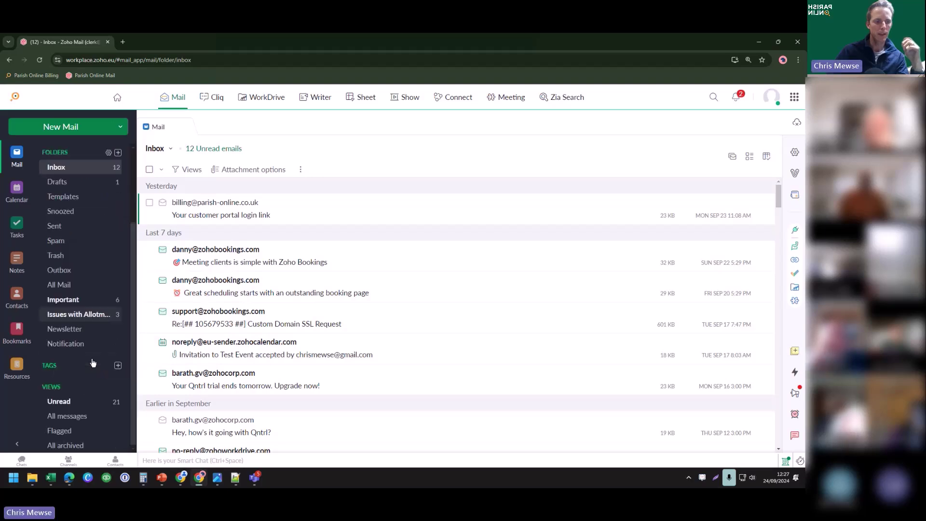
pyautogui.click(59, 401)
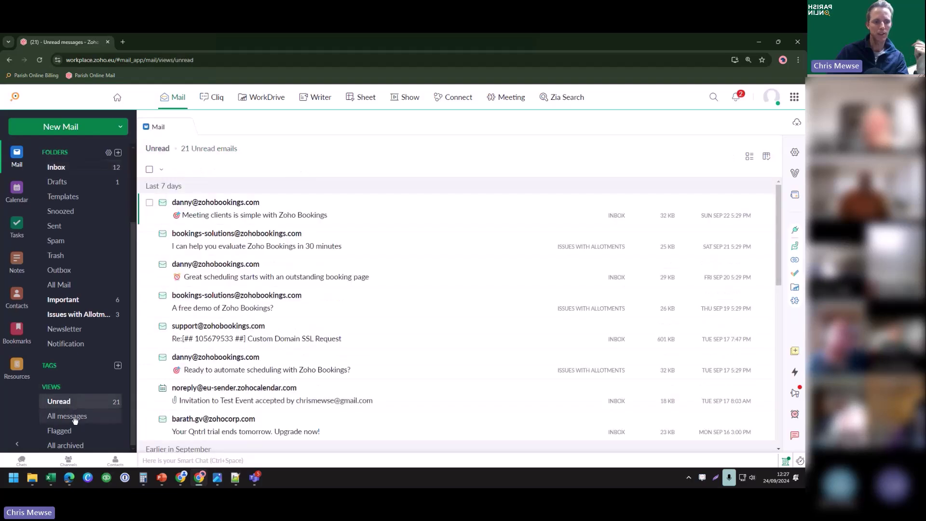
pyautogui.click(74, 433)
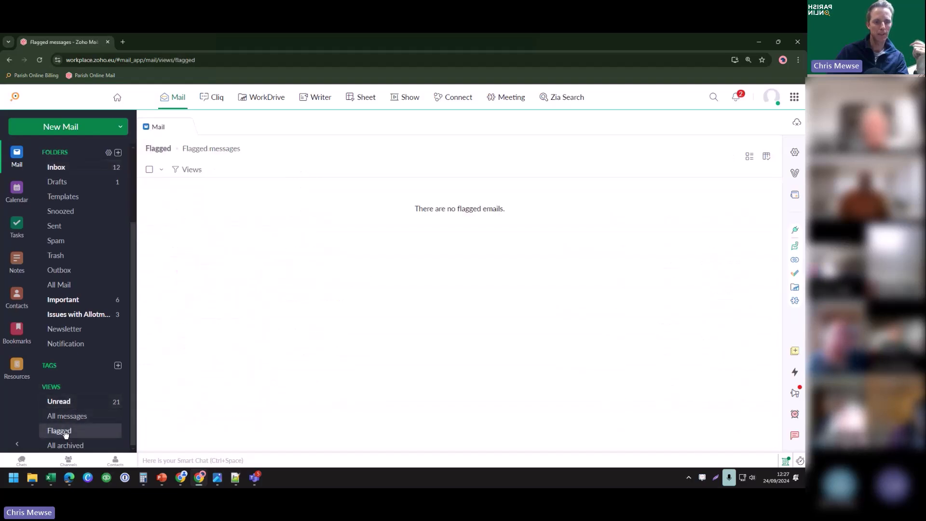
pyautogui.click(75, 444)
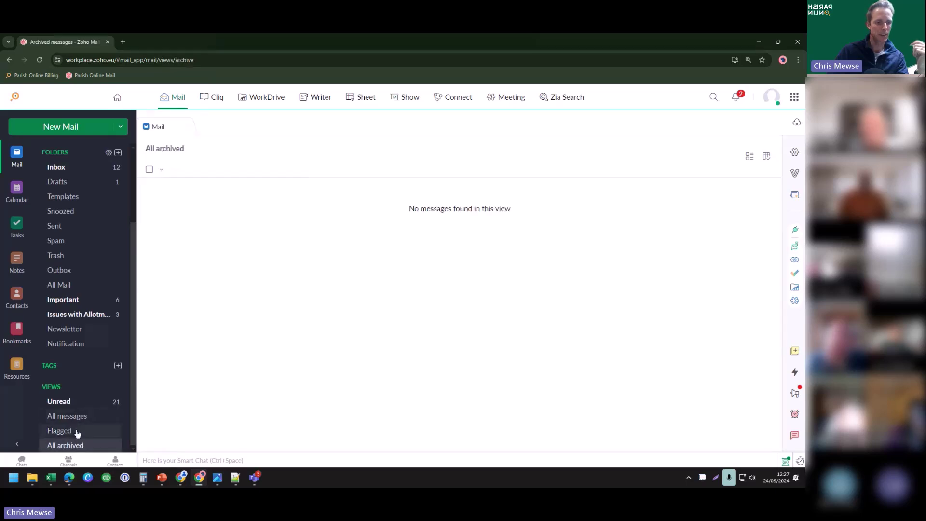
pyautogui.click(73, 408)
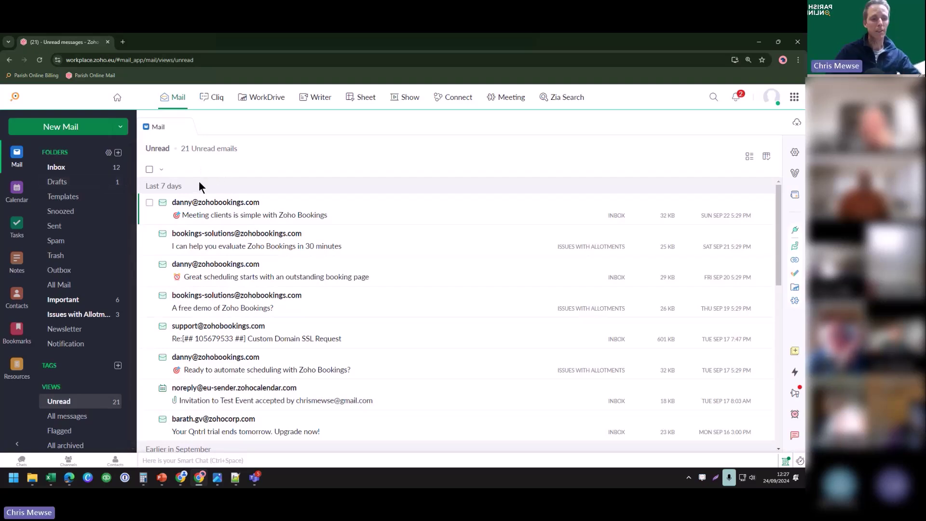
# Step: Filter the inbox to unread emails, select all of them, and mark them as read
pyautogui.click(68, 166)
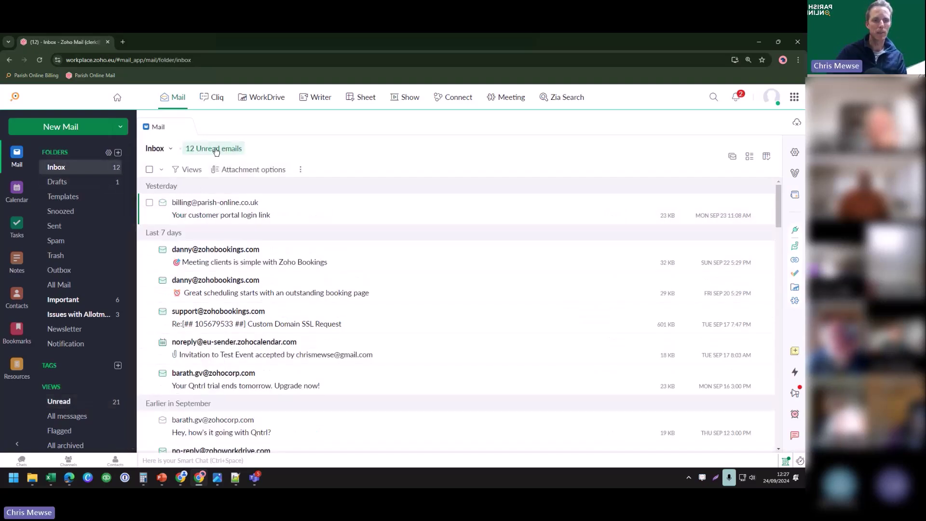
pyautogui.click(189, 149)
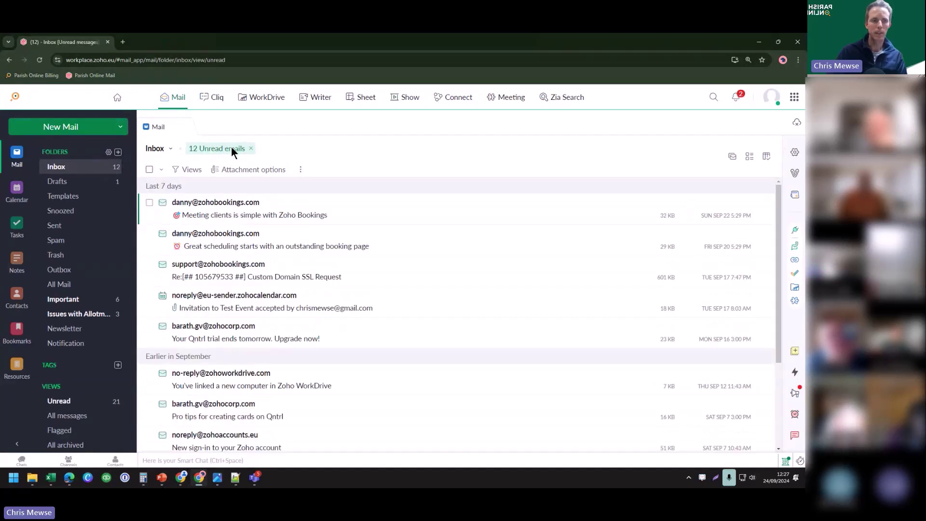
pyautogui.click(149, 170)
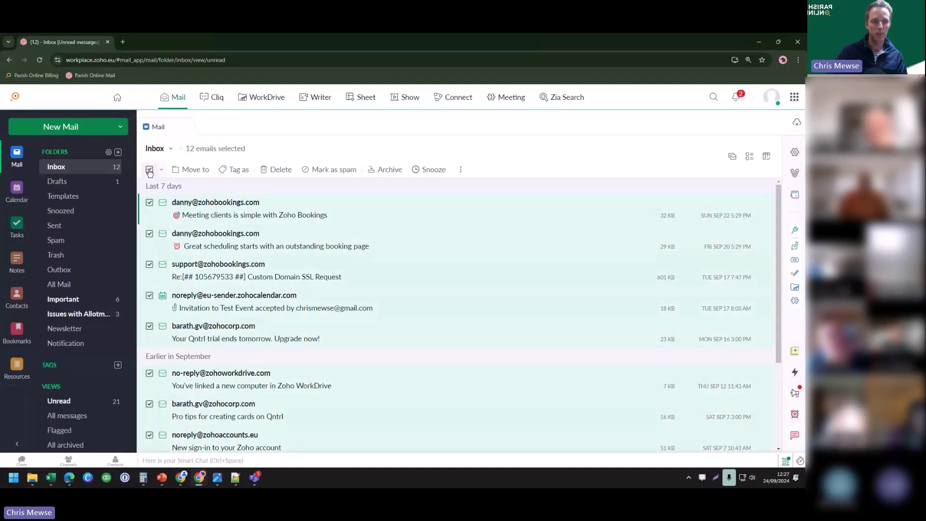
pyautogui.click(149, 235)
pyautogui.click(149, 203)
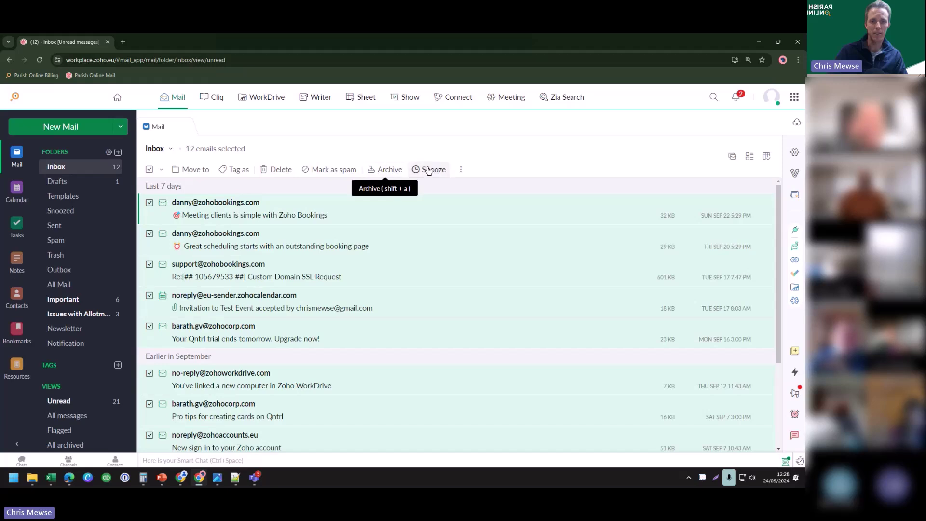
pyautogui.click(462, 171)
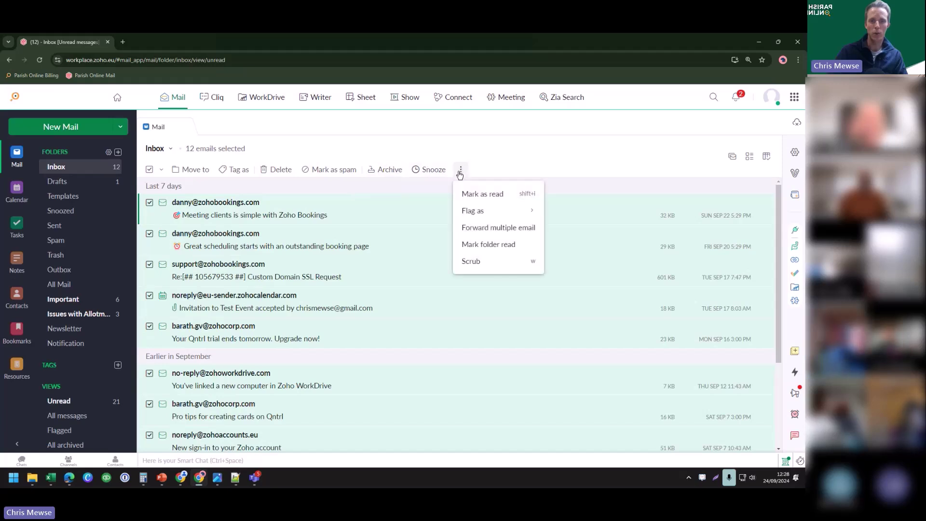
pyautogui.click(508, 195)
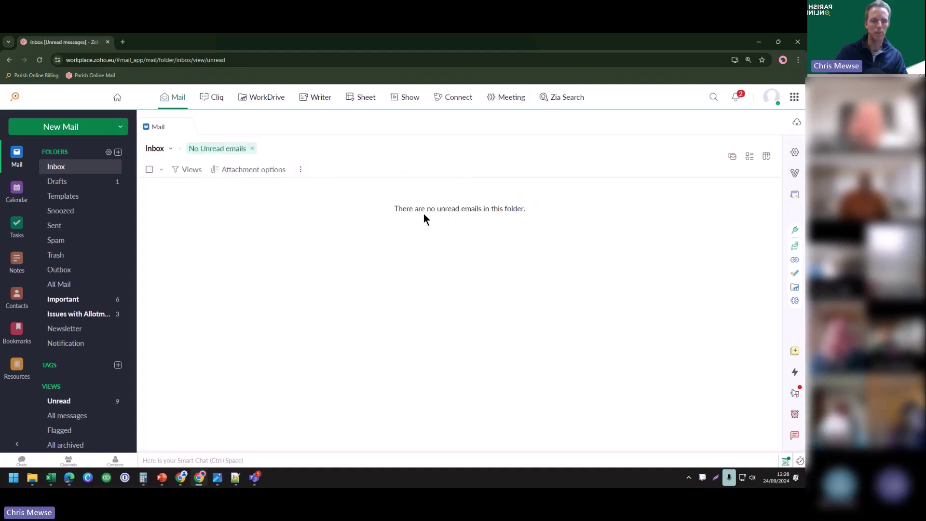
# Step: Clear the unread filter from the inbox, then briefly open and close the "Your customer portal login link" email
pyautogui.click(252, 149)
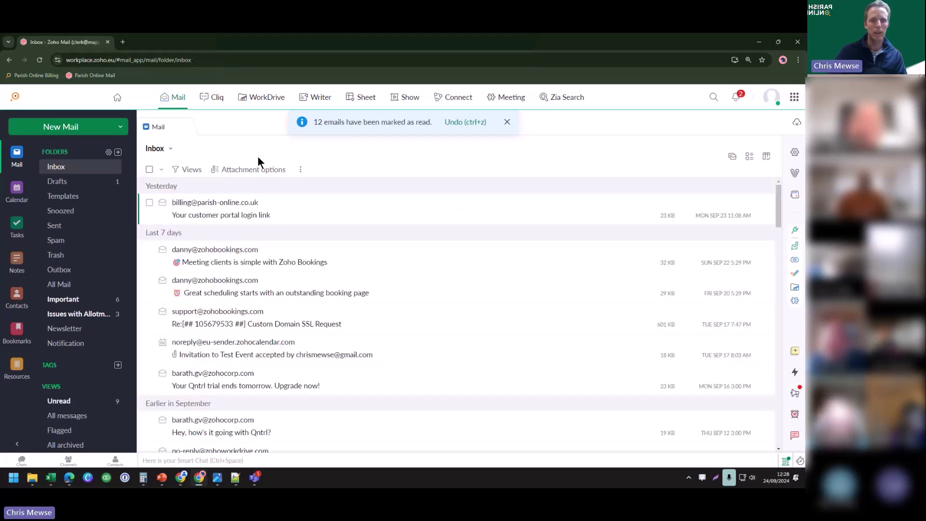
pyautogui.click(508, 121)
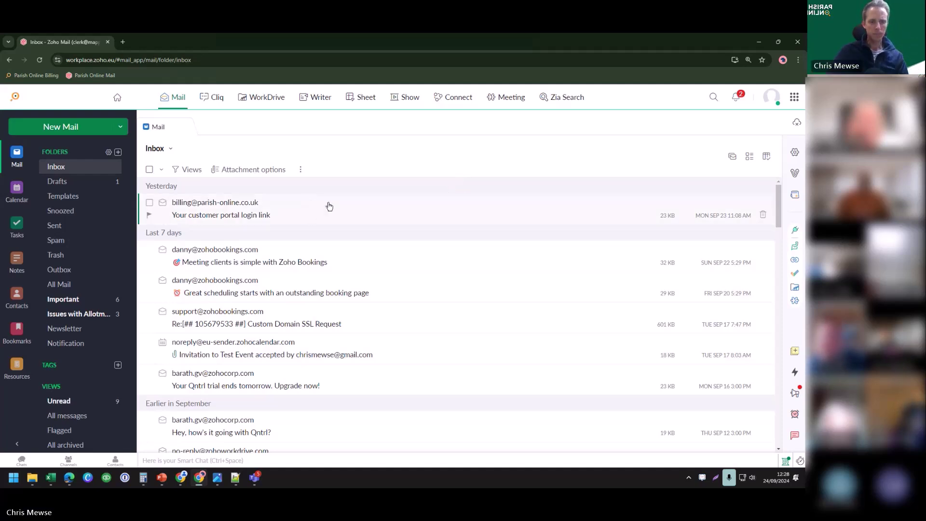
pyautogui.moveTo(248, 207)
pyautogui.mouseDown()
pyautogui.moveTo(164, 310)
pyautogui.moveTo(62, 313)
pyautogui.moveTo(252, 205)
pyautogui.mouseUp()
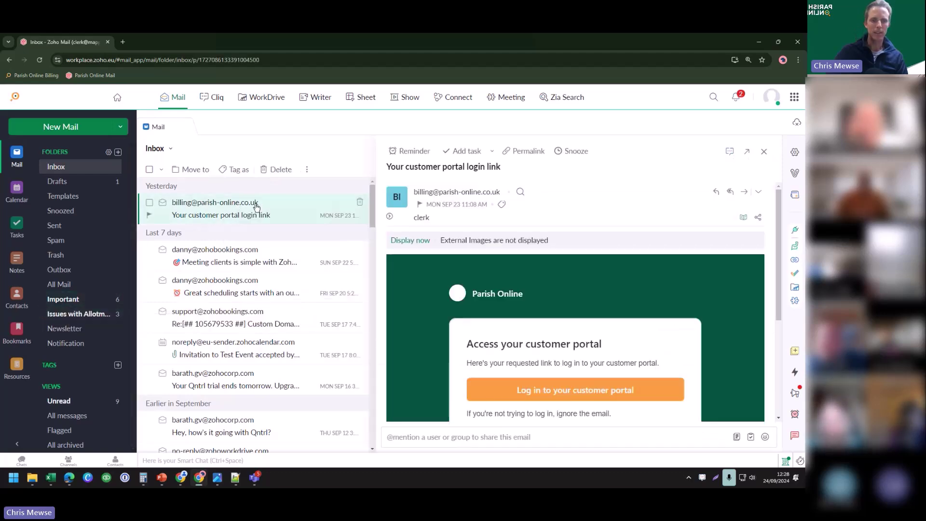
pyautogui.click(763, 153)
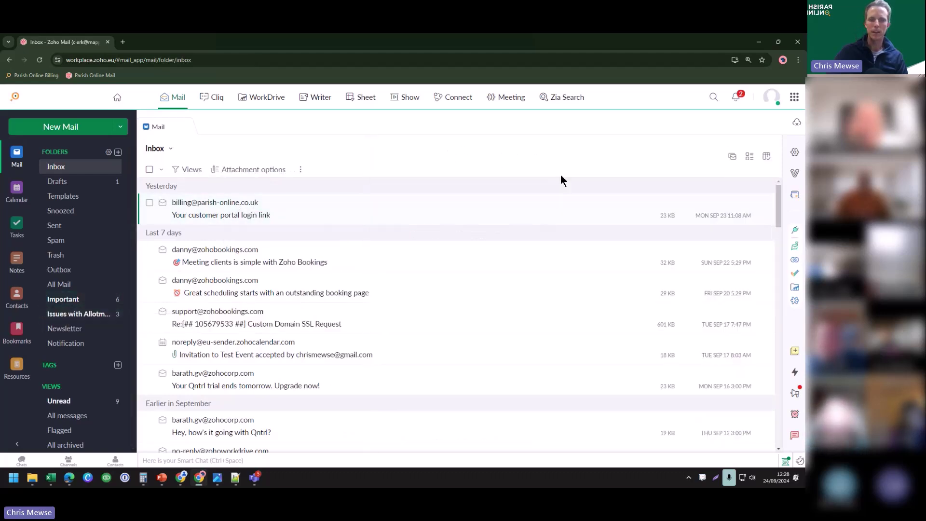
# Step: Start a new filter from the "Your customer portal login link" email and name it "Parish Online"
pyautogui.click(271, 216)
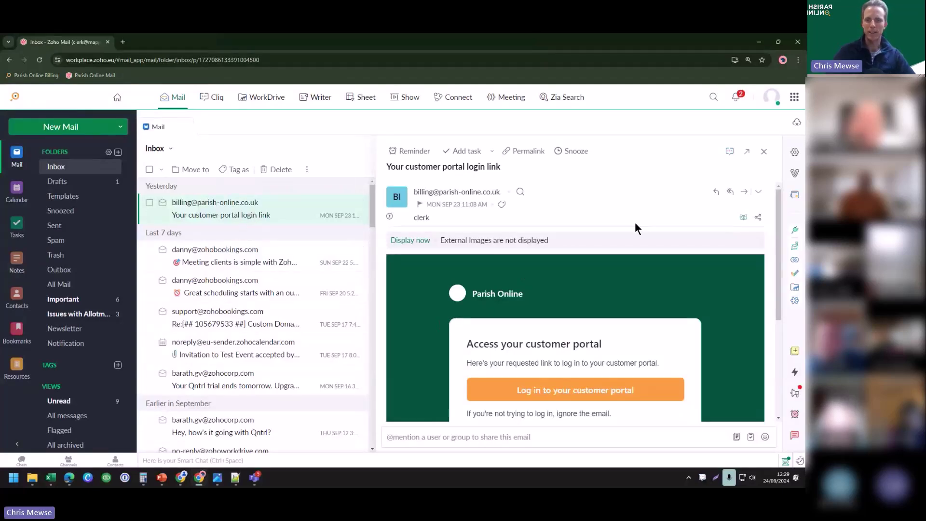
pyautogui.click(759, 193)
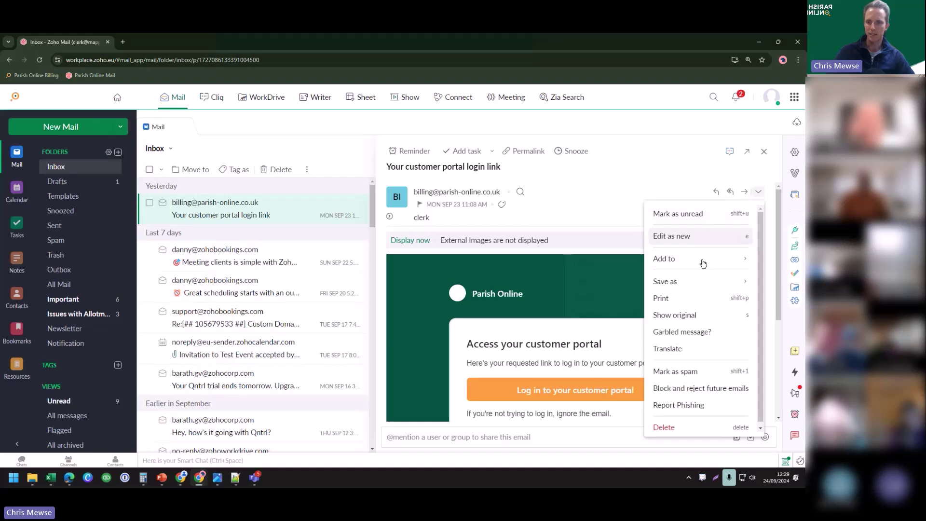
pyautogui.scroll(-1, 697, 381)
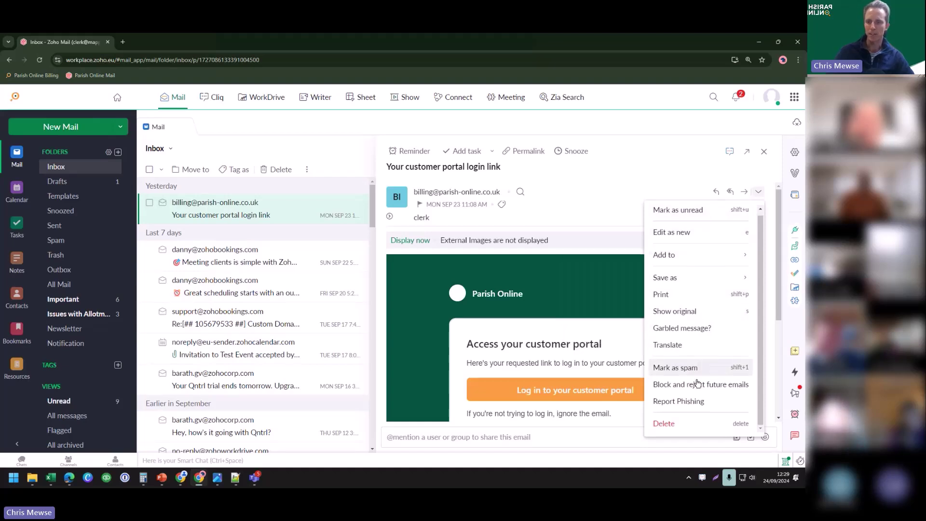
pyautogui.scroll(1, 697, 382)
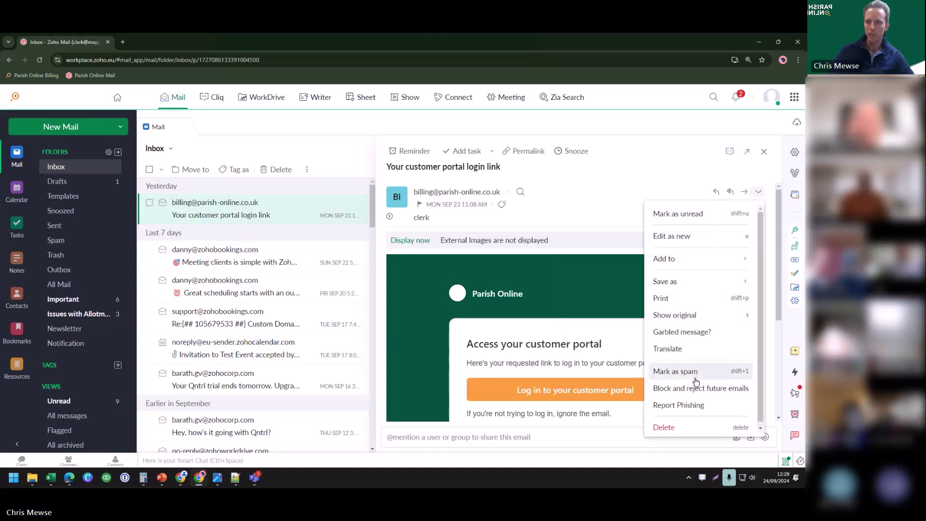
pyautogui.moveTo(704, 263)
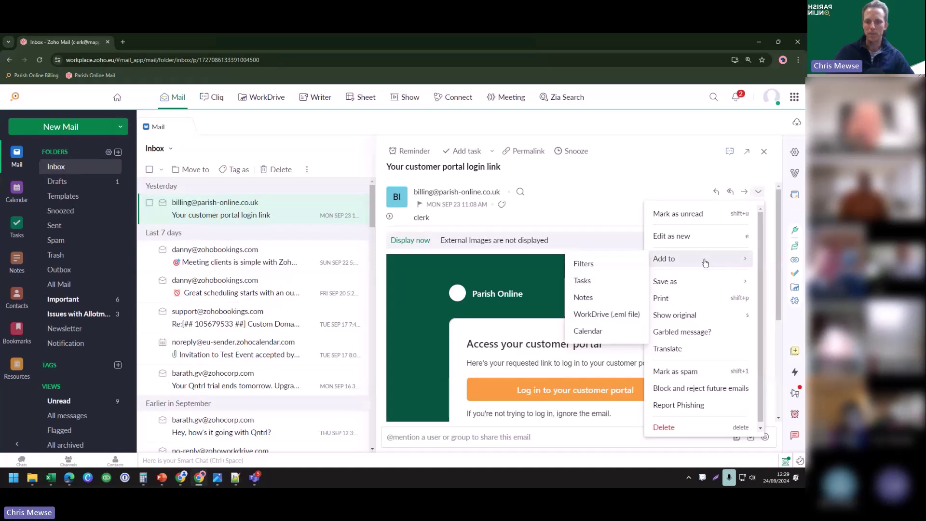
pyautogui.click(588, 267)
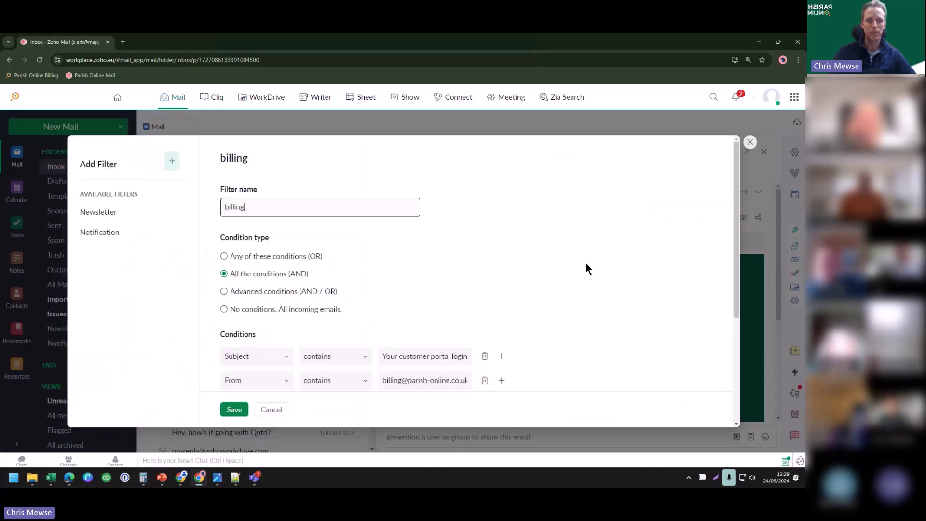
pyautogui.hotkey('ctrl', 'a')
pyautogui.write('P')
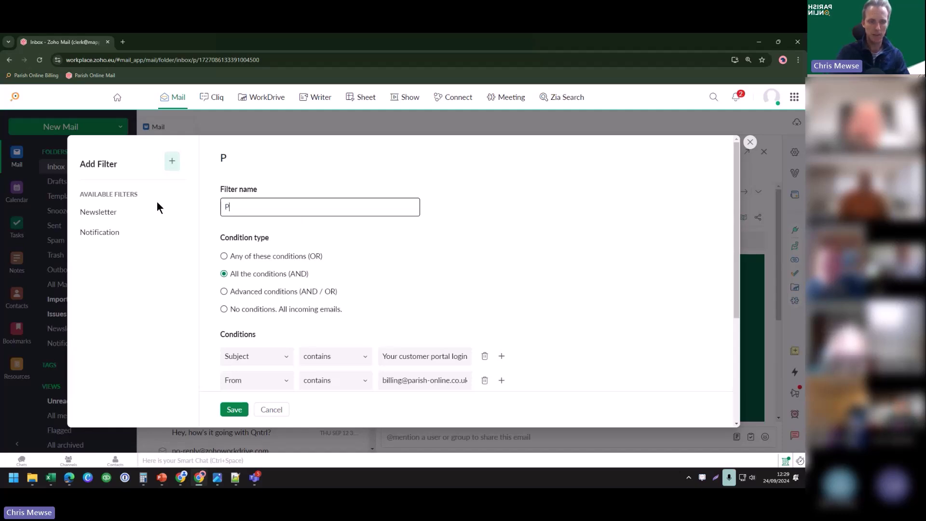
pyautogui.write('arish Online')
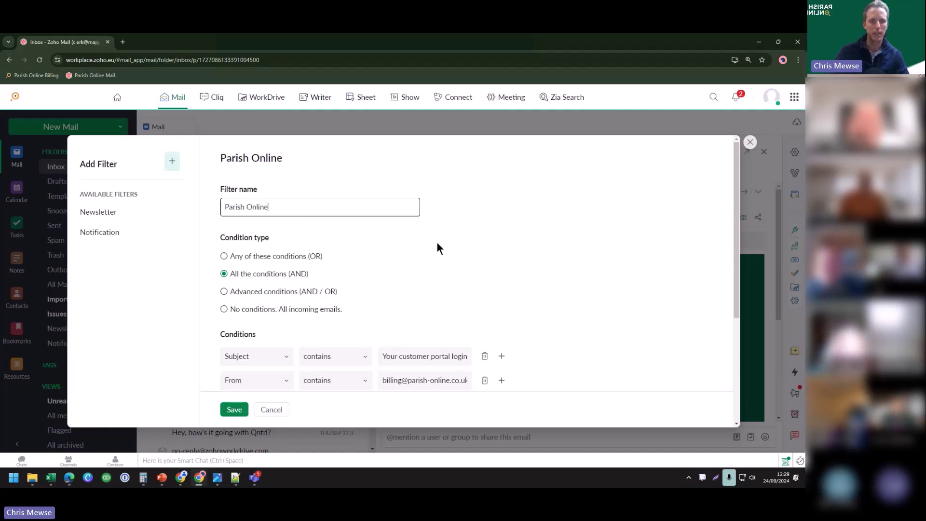
# Step: Remove the Subject and To/Cc conditions from the filter, keeping only the From condition with the billing sender's address
pyautogui.scroll(-1, 436, 242)
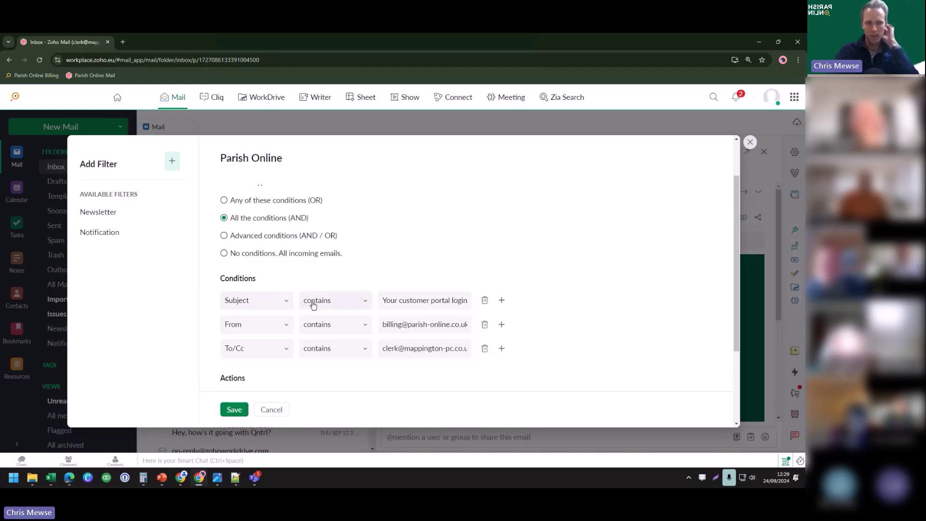
pyautogui.click(485, 300)
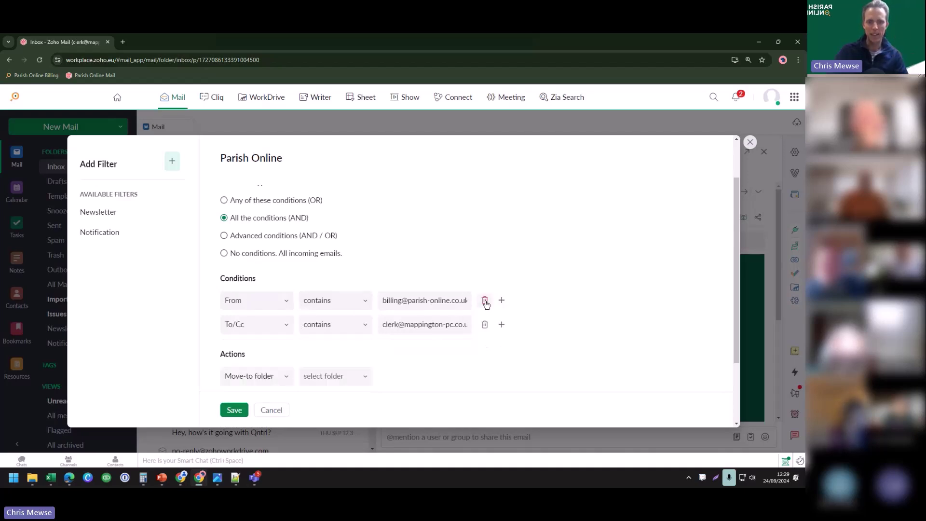
pyautogui.click(485, 325)
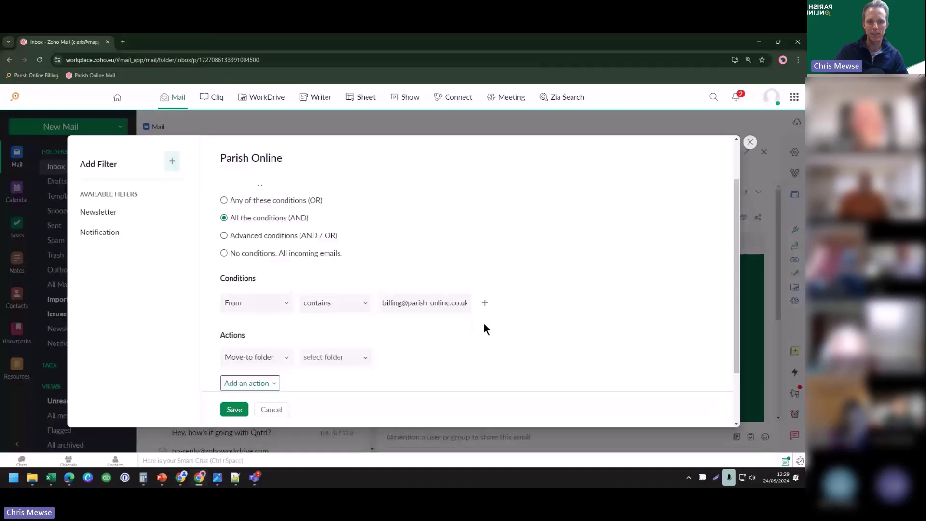
pyautogui.click(454, 302)
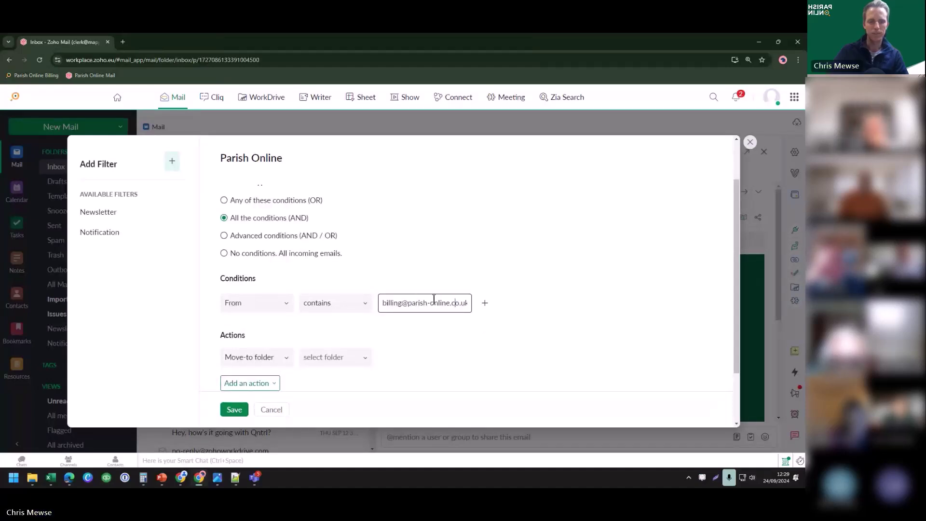
# Step: Review the available filter actions, keep Move-to folder, and create an Inbox subfolder named "Parish Online" as its destination
pyautogui.scroll(-2, 420, 323)
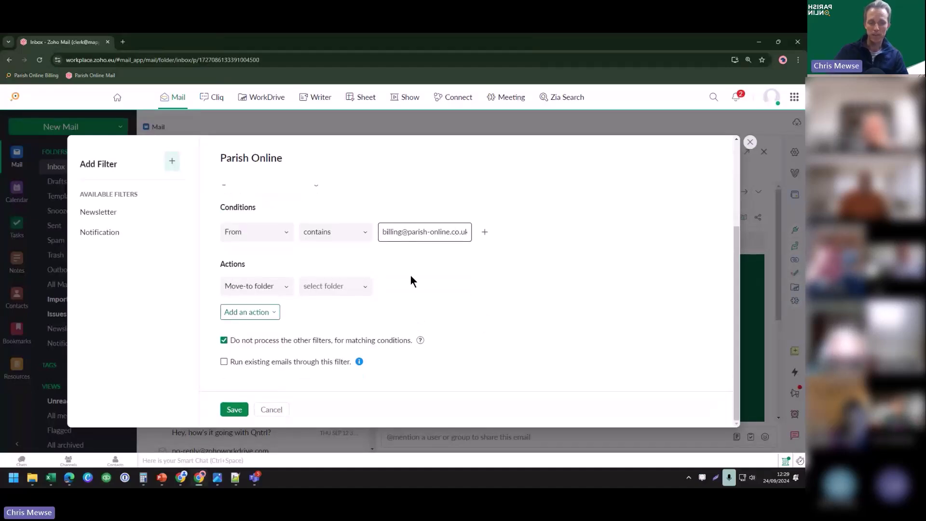
pyautogui.click(248, 287)
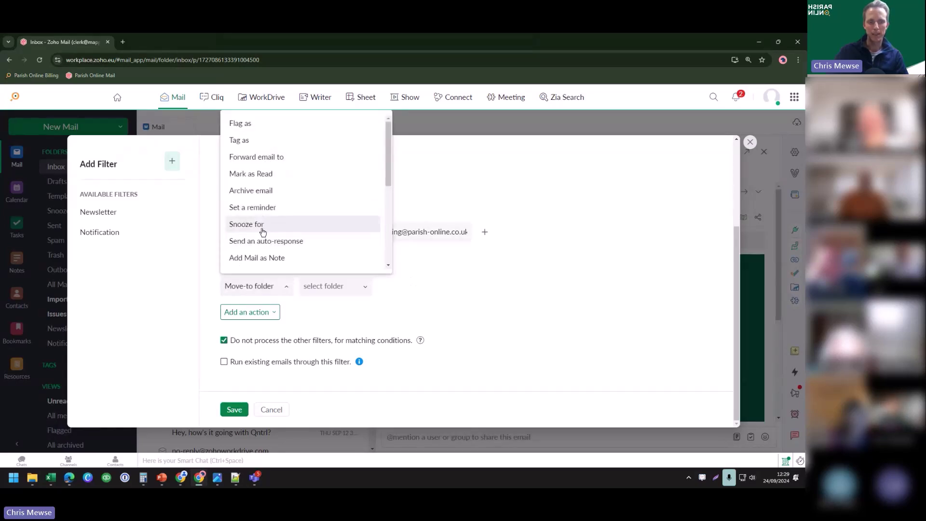
pyautogui.scroll(-5, 263, 228)
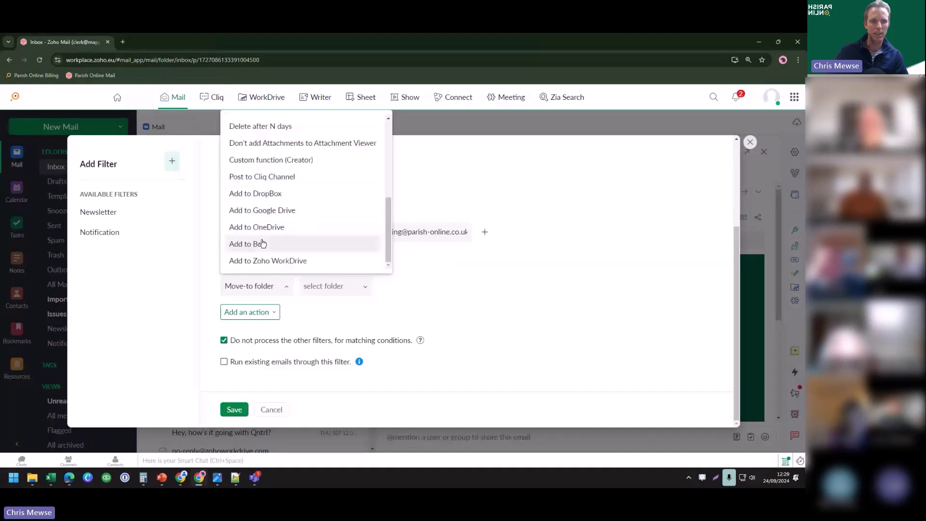
pyautogui.scroll(5, 263, 232)
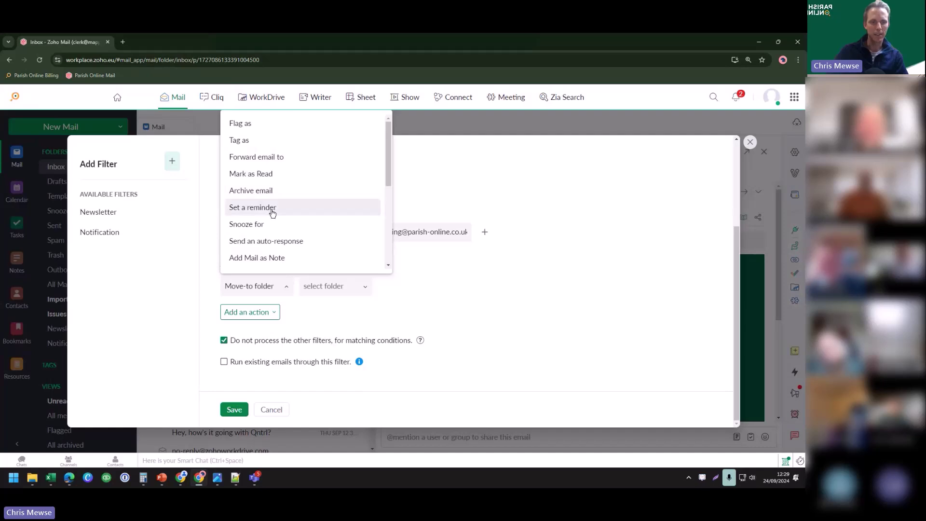
pyautogui.scroll(-5, 270, 226)
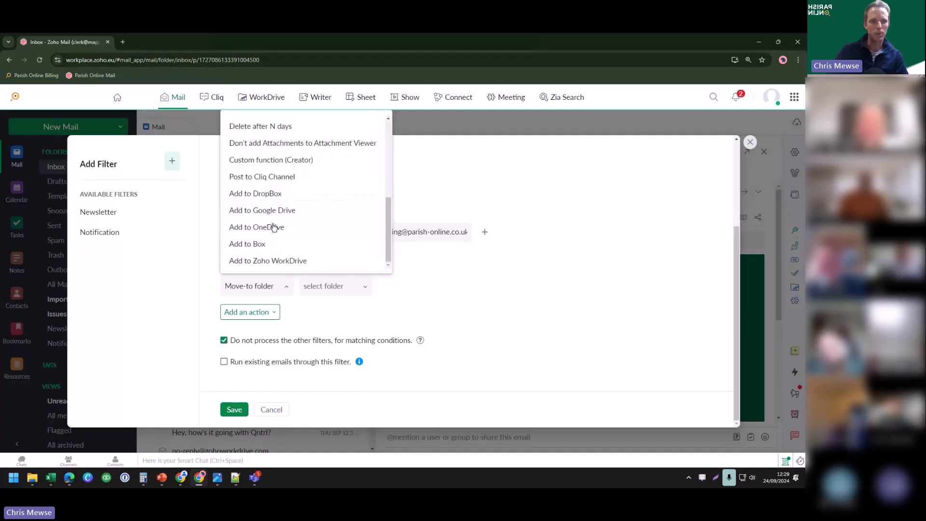
pyautogui.click(426, 302)
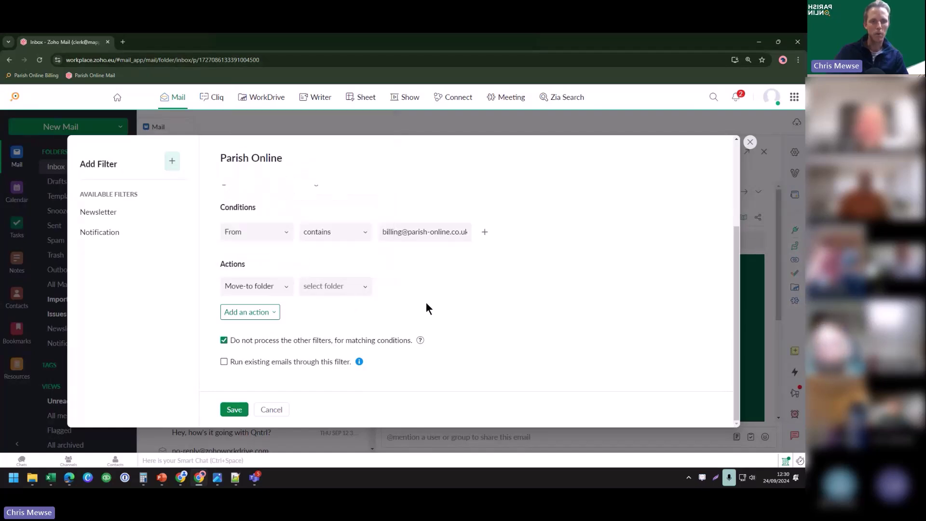
pyautogui.click(336, 288)
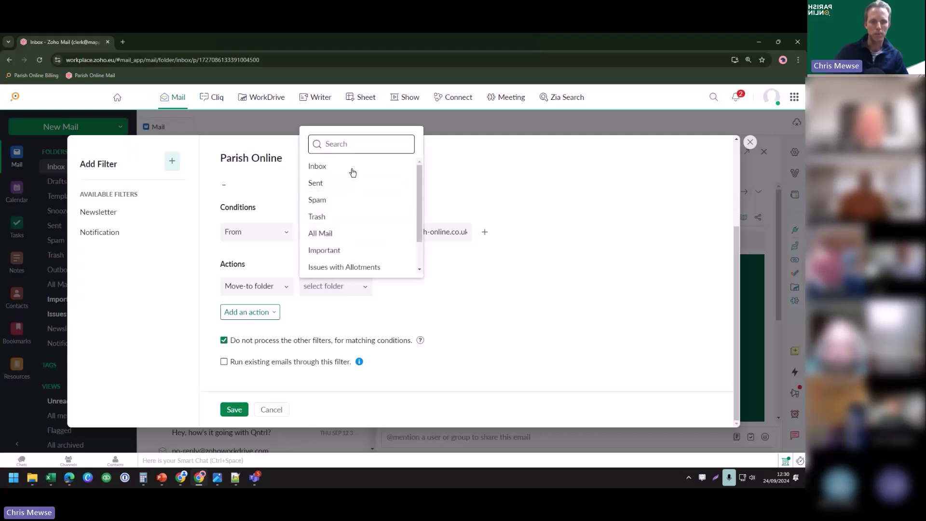
pyautogui.scroll(-2, 341, 266)
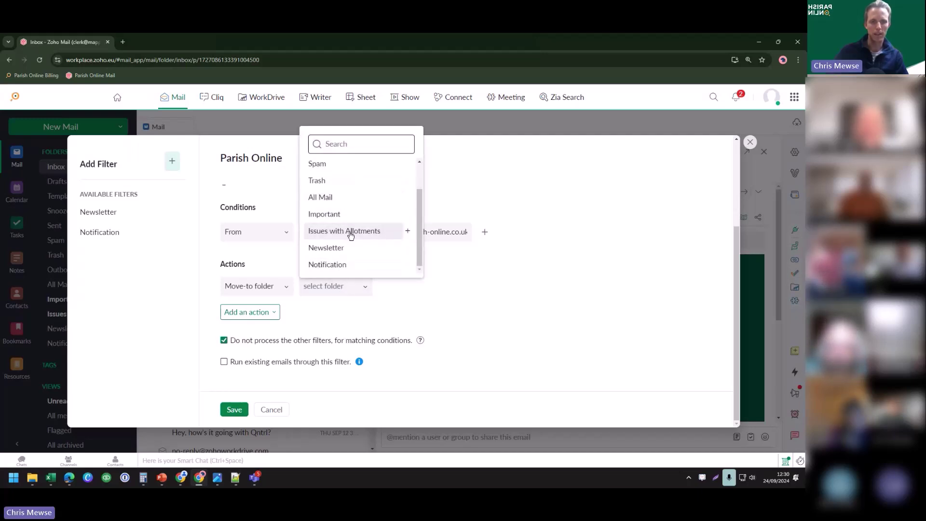
pyautogui.scroll(2, 401, 205)
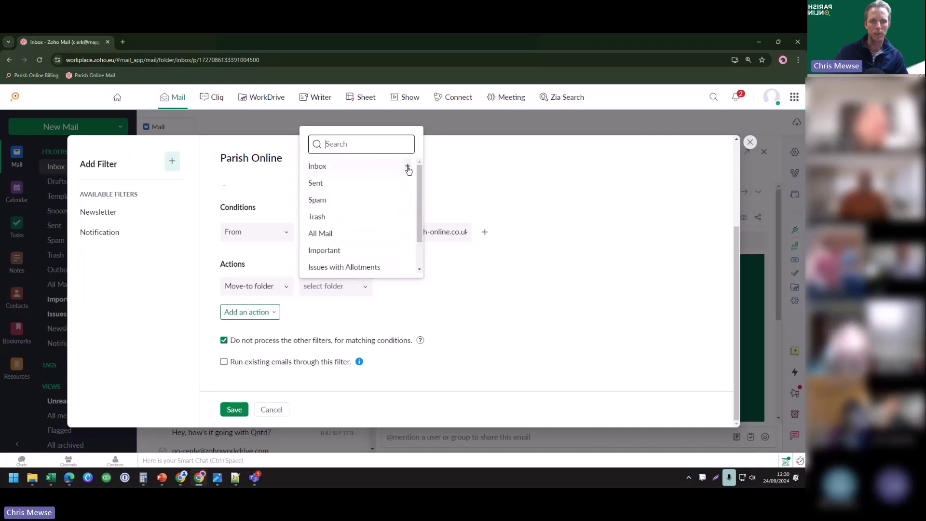
pyautogui.click(408, 168)
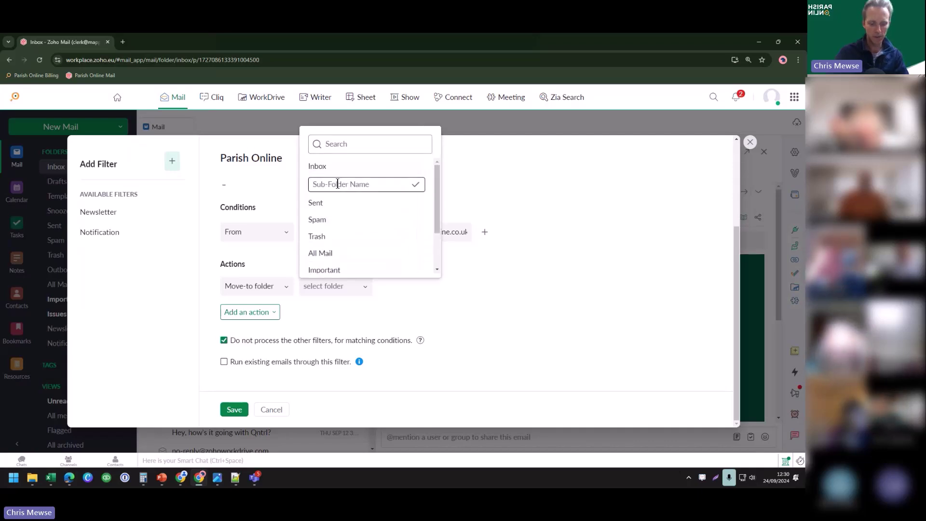
pyautogui.write('Parish Online')
pyautogui.press('Return')
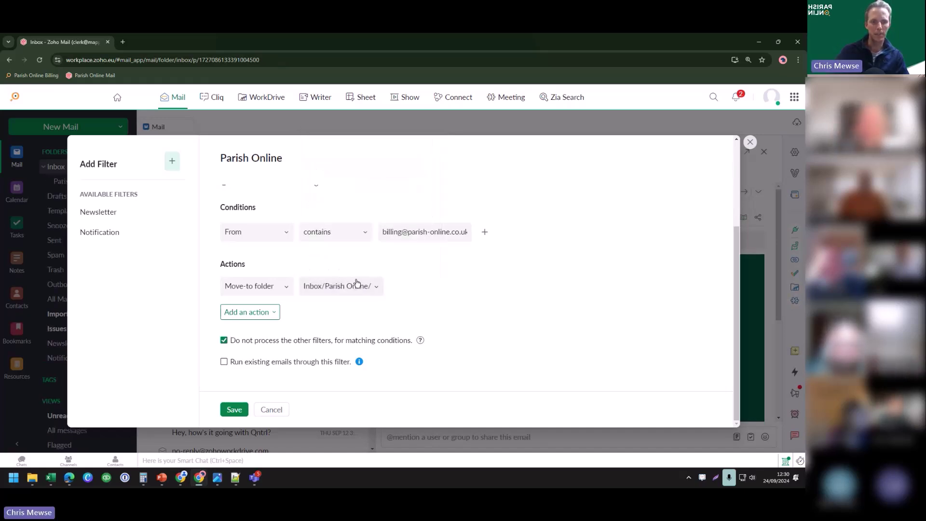
# Step: Set the filter to also run on existing emails in the Inbox, without adding another action, and save it
pyautogui.click(261, 313)
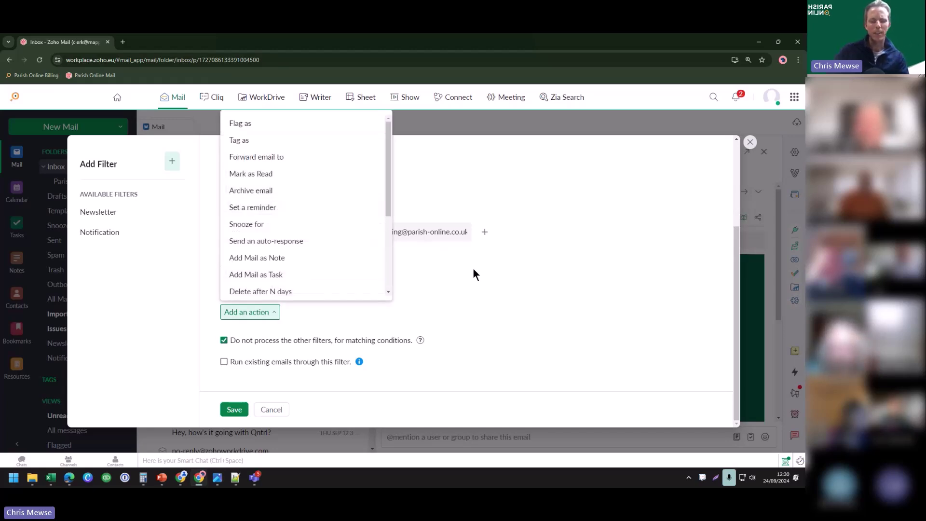
pyautogui.click(431, 277)
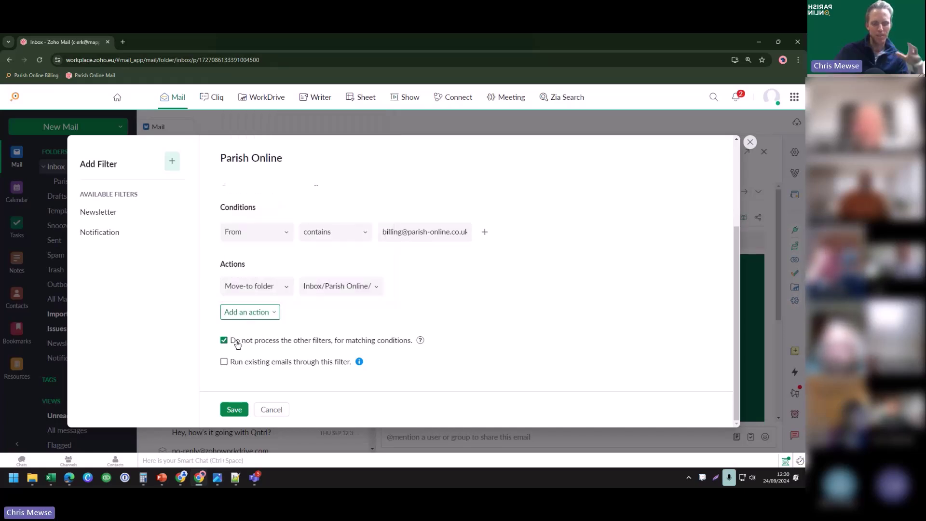
pyautogui.click(225, 357)
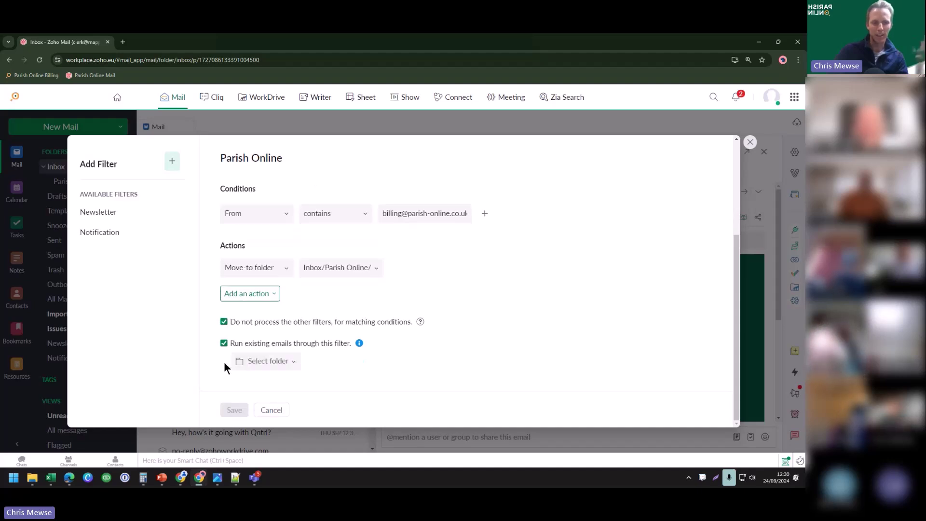
pyautogui.click(288, 365)
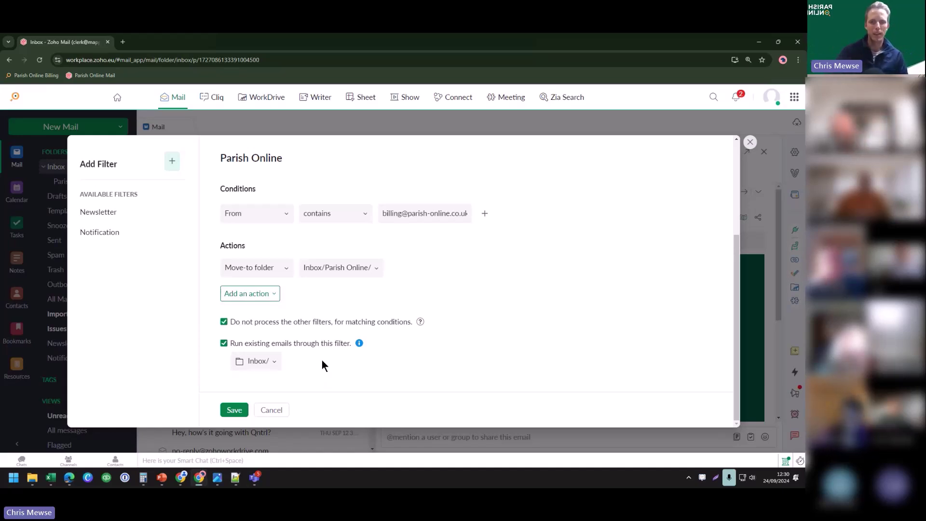
pyautogui.click(241, 411)
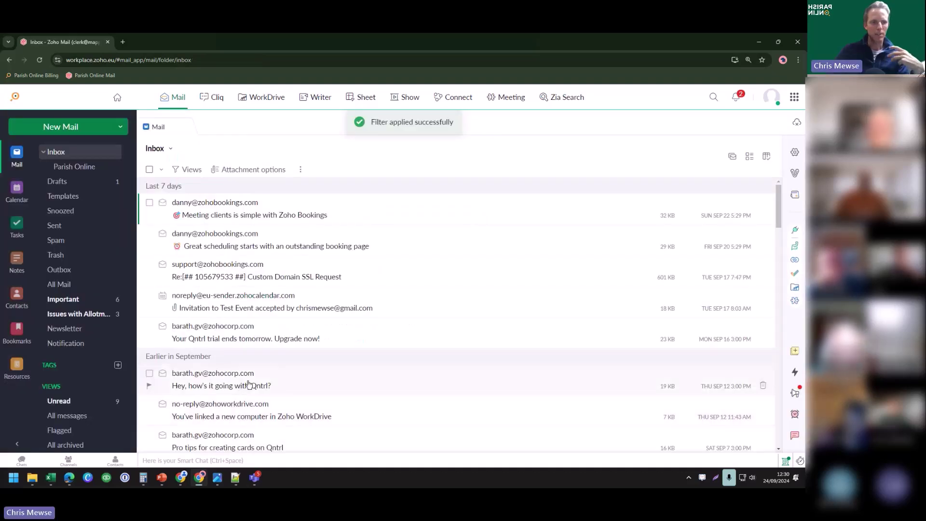
# Step: Open the Parish Online subfolder and look through the emails the filter moved there
pyautogui.click(80, 166)
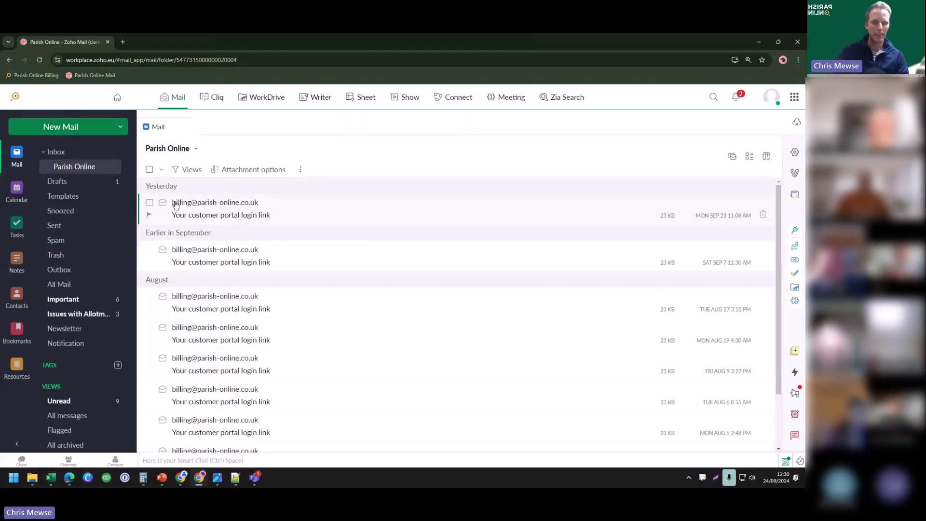
pyautogui.scroll(-1, 271, 241)
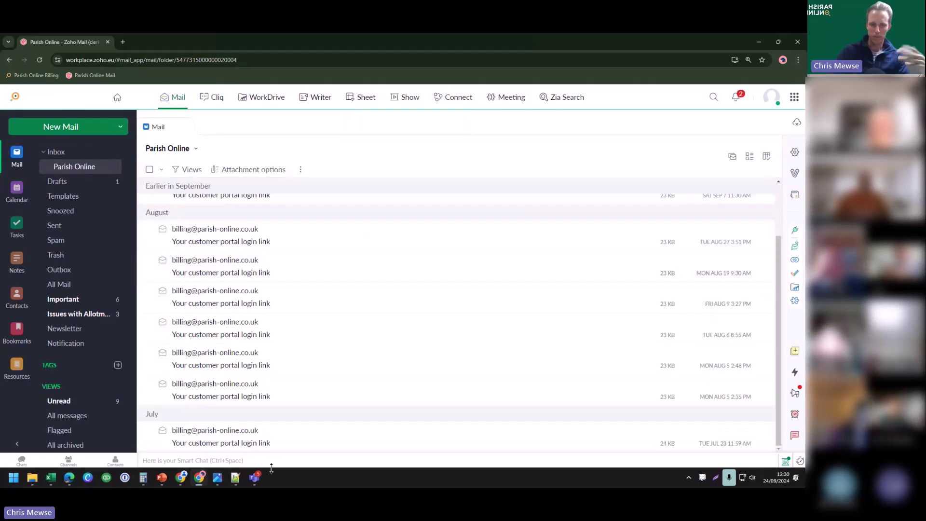
pyautogui.scroll(1, 270, 268)
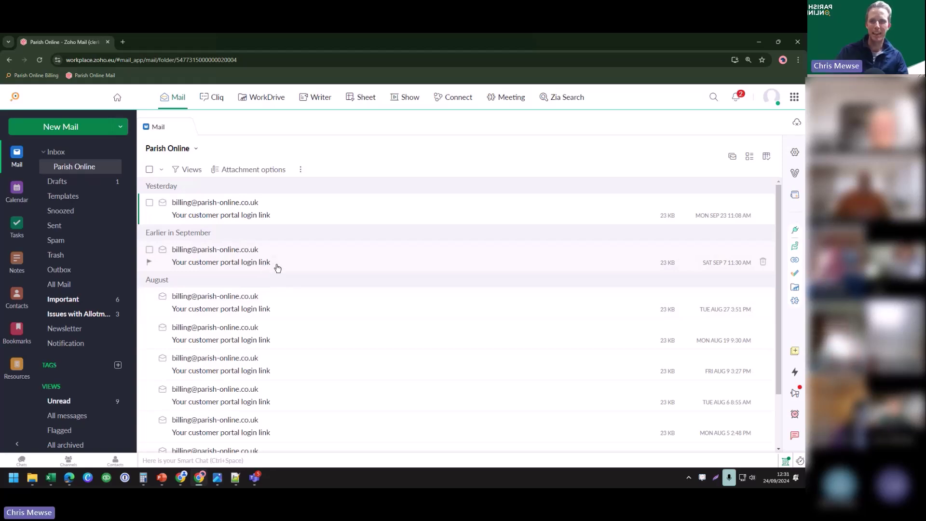
# Step: Return to the Inbox, open the mail search and review which kinds of items it can search, keeping Mail
pyautogui.click(81, 152)
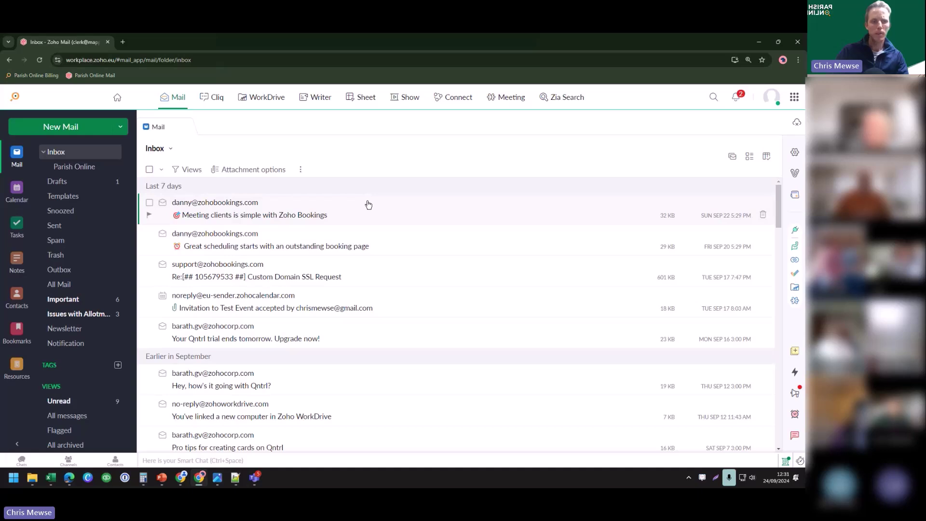
pyautogui.click(714, 98)
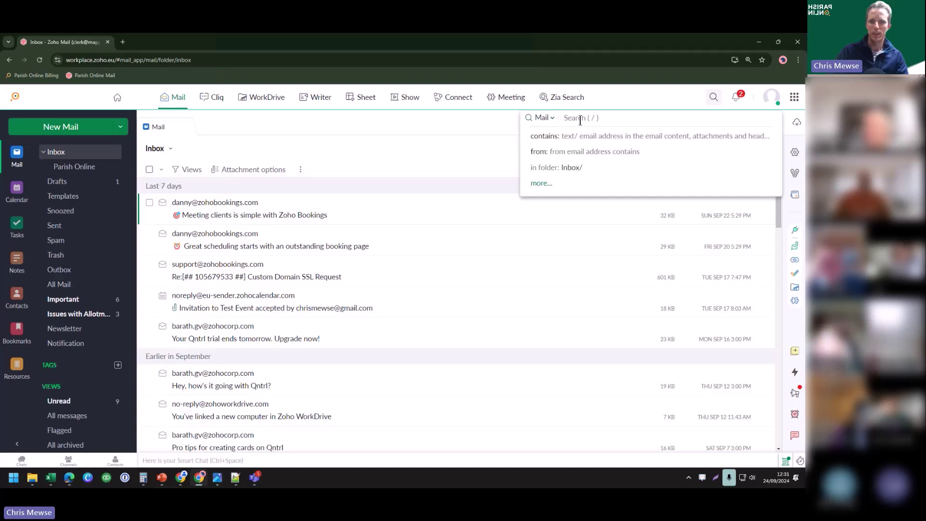
pyautogui.click(550, 120)
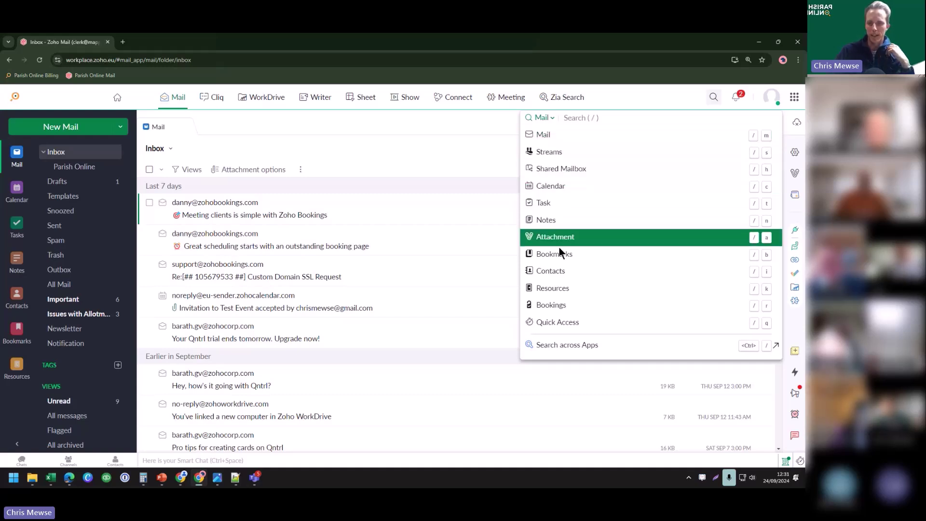
pyautogui.click(597, 121)
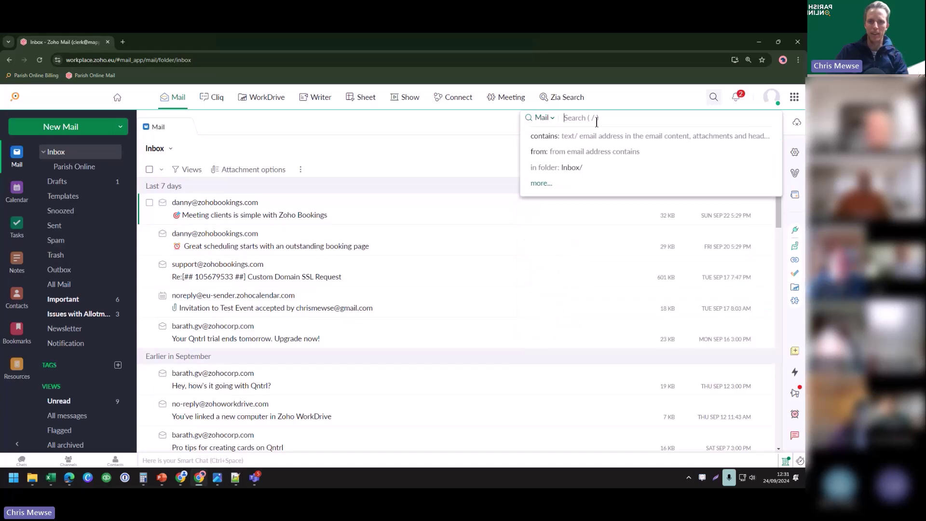
# Step: Search the mail for "parish online", look over the results, and clear and close the search
pyautogui.write('parish ponlin')
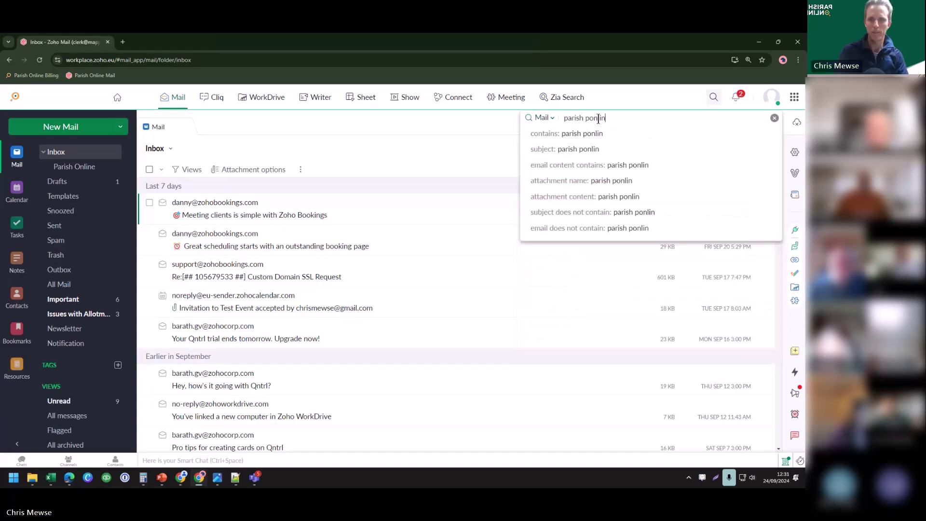
pyautogui.press('BackSpace')
pyautogui.press('BackSpace')
pyautogui.press('BackSpace')
pyautogui.press('BackSpace')
pyautogui.press('BackSpace')
pyautogui.press('BackSpace')
pyautogui.write('online')
pyautogui.press('Return')
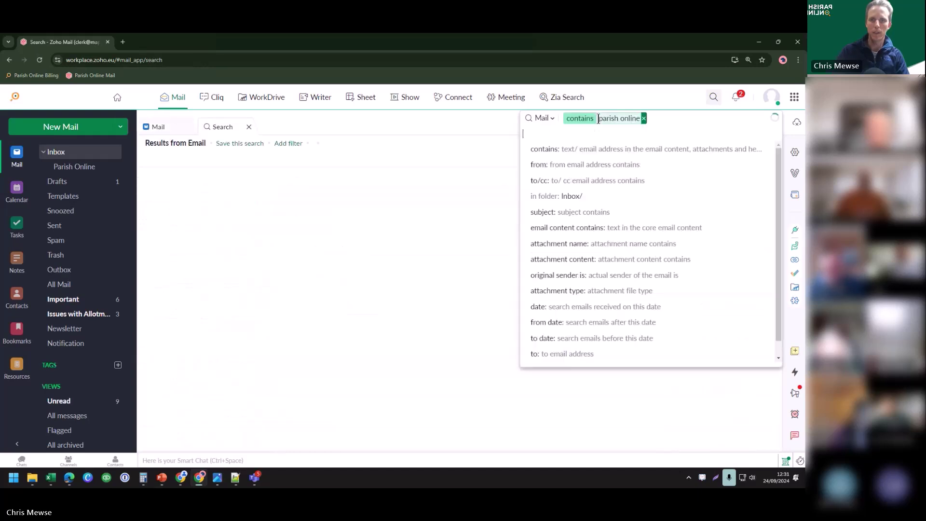
pyautogui.click(409, 142)
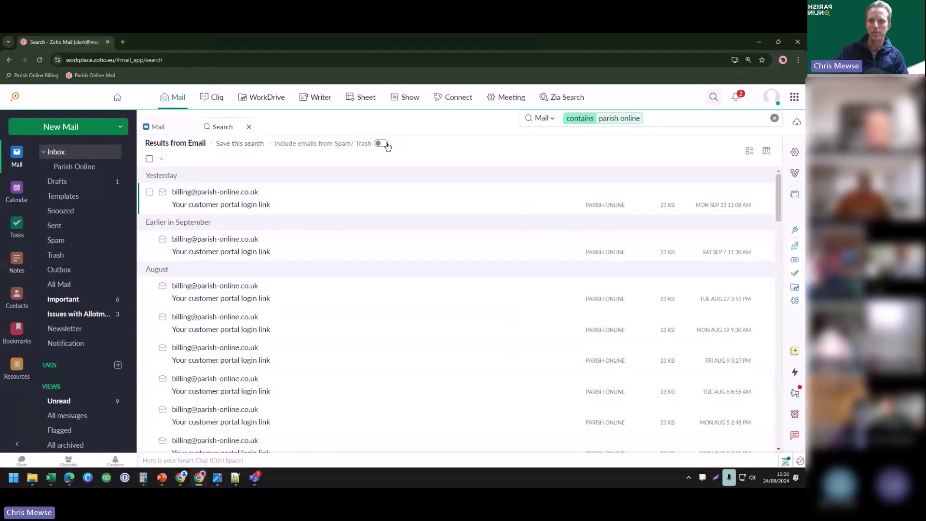
pyautogui.click(772, 118)
pyautogui.click(443, 140)
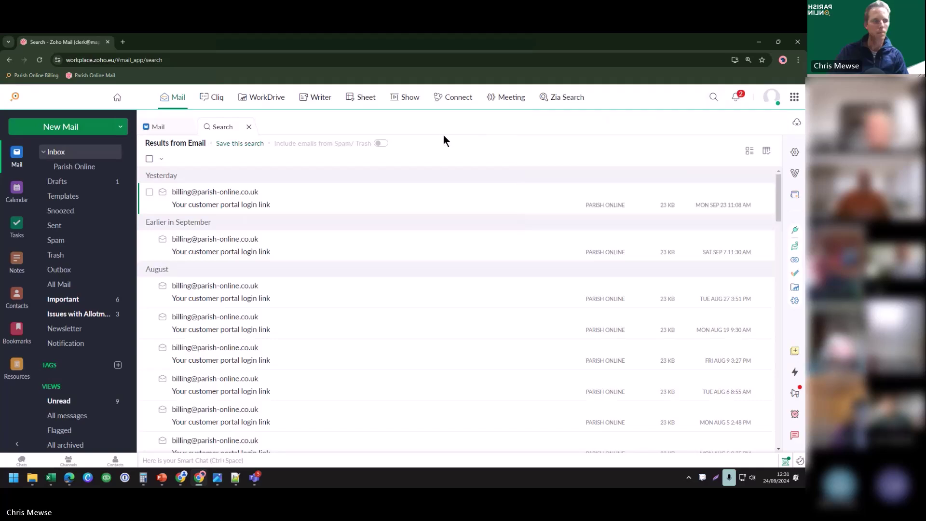
pyautogui.click(249, 127)
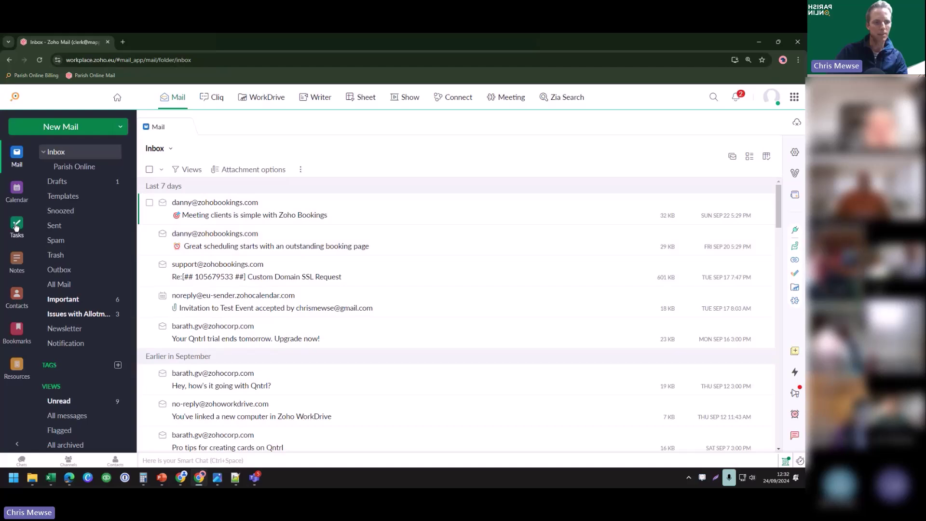
# Step: Open the calendar and switch it from the week view to the Month view
pyautogui.click(17, 190)
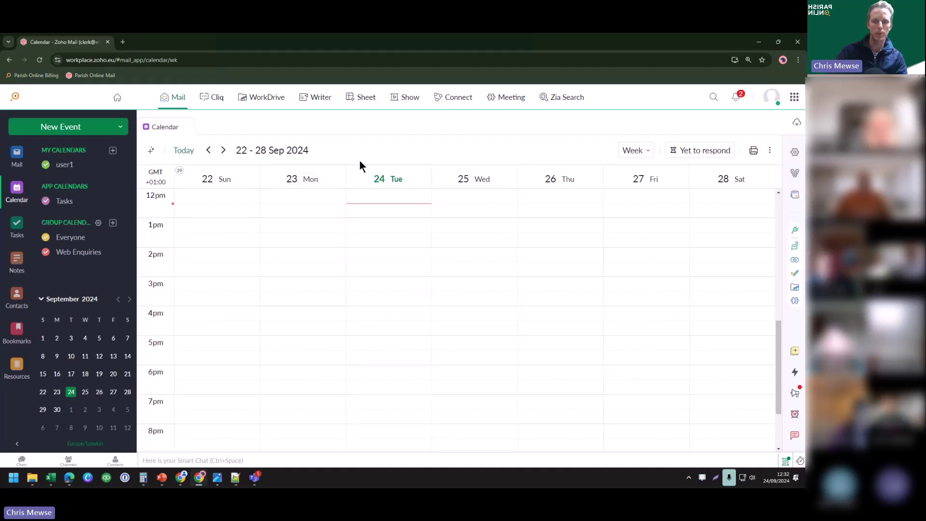
pyautogui.click(643, 151)
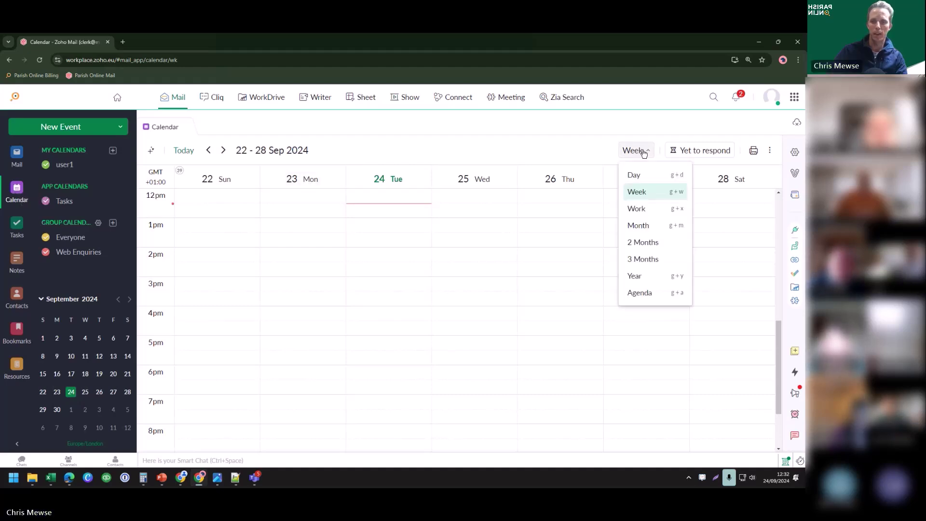
pyautogui.click(647, 224)
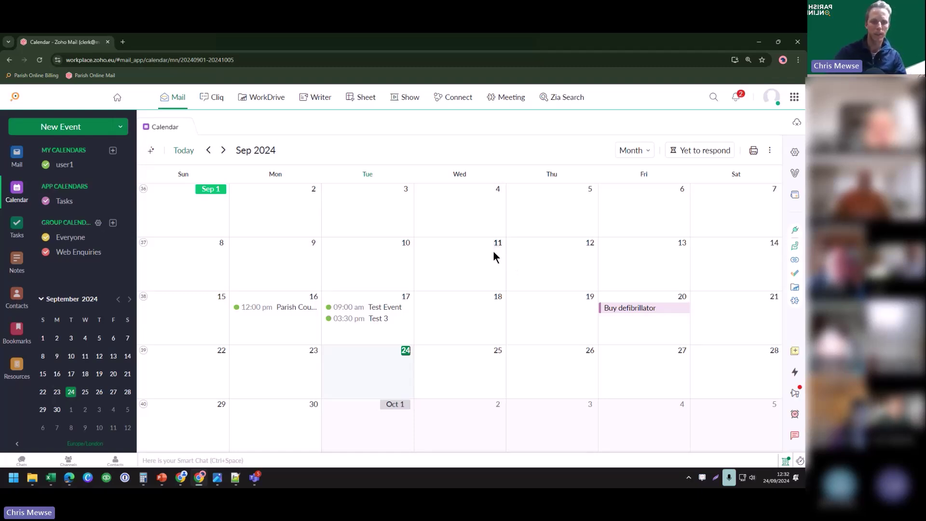
# Step: Create the event "Parish Online Training" on 18 Sep 2024 from 01:00 pm to 01:30 pm, without all-day, participants or a conference, and save it
pyautogui.click(451, 313)
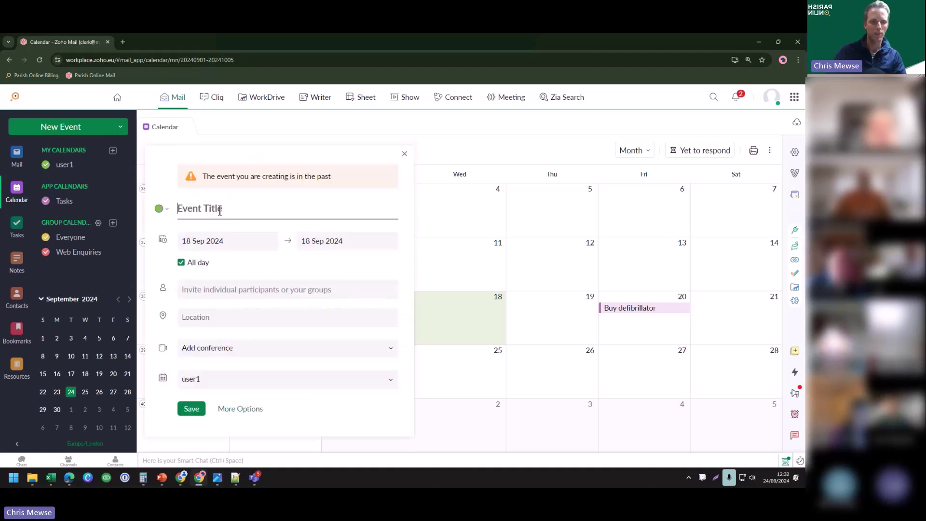
pyautogui.write('Parish Online Training')
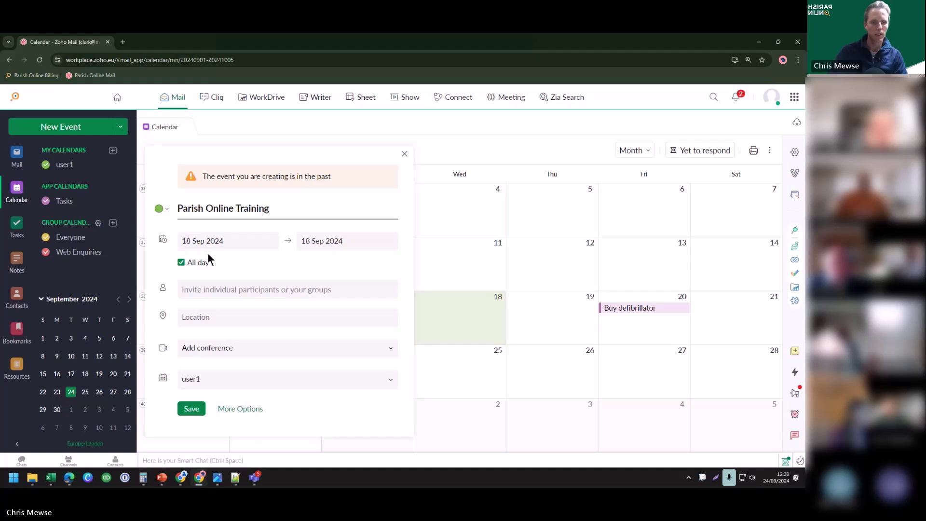
pyautogui.click(193, 263)
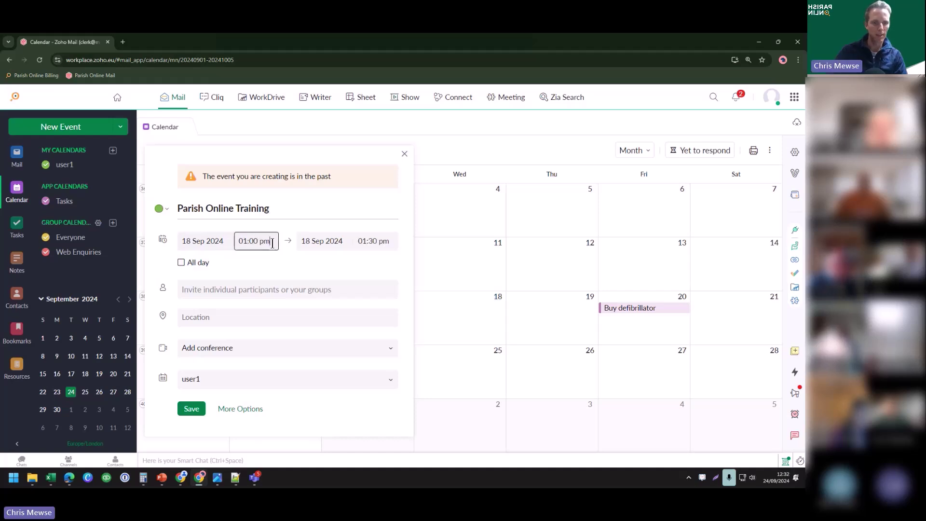
pyautogui.click(345, 265)
pyautogui.click(260, 290)
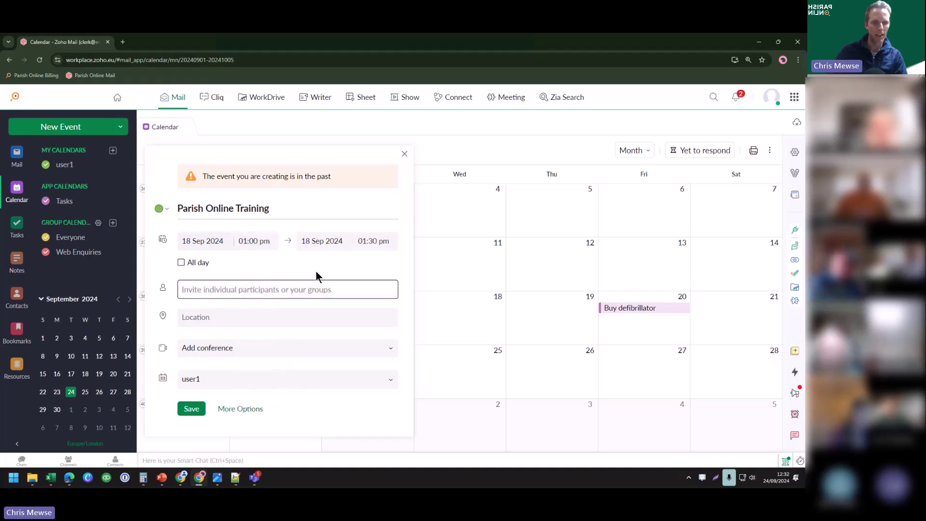
pyautogui.click(232, 349)
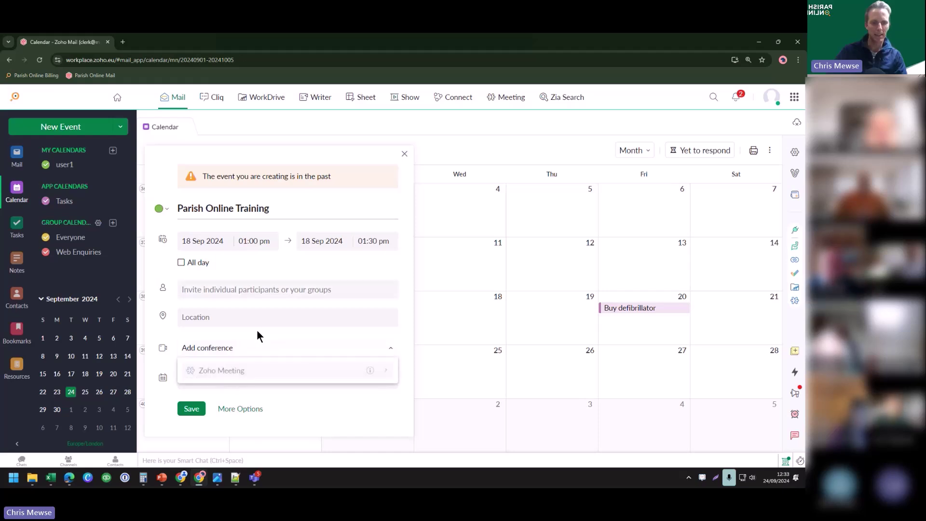
pyautogui.click(249, 348)
pyautogui.click(191, 409)
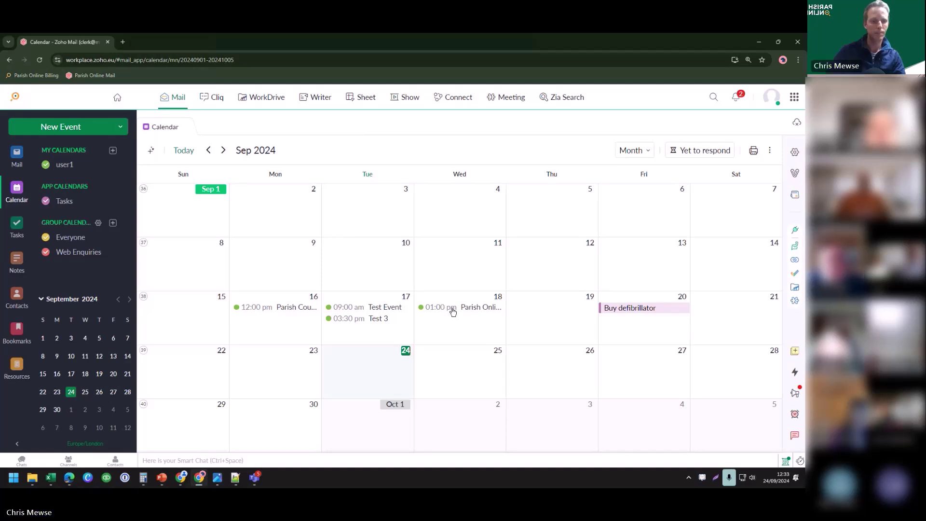
# Step: Open the contacts and look at the export and import options for My Contacts
pyautogui.click(17, 297)
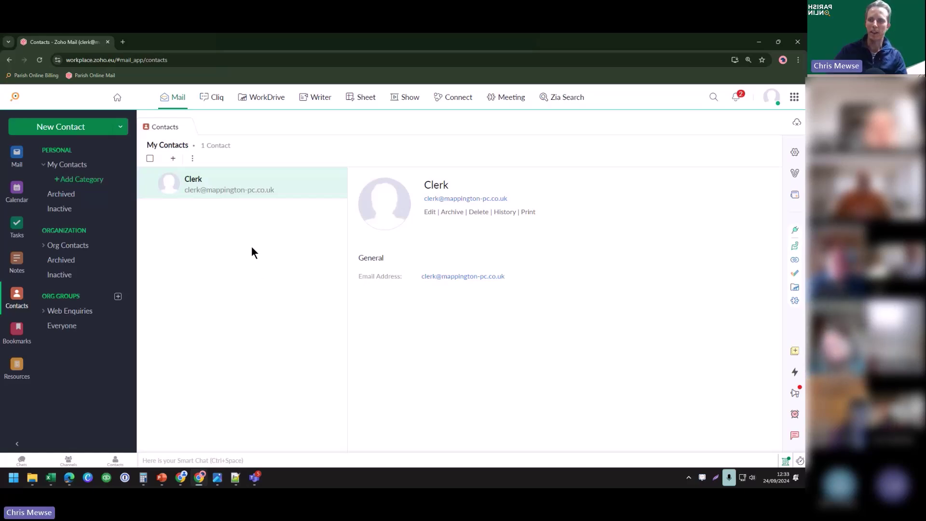
pyautogui.click(193, 159)
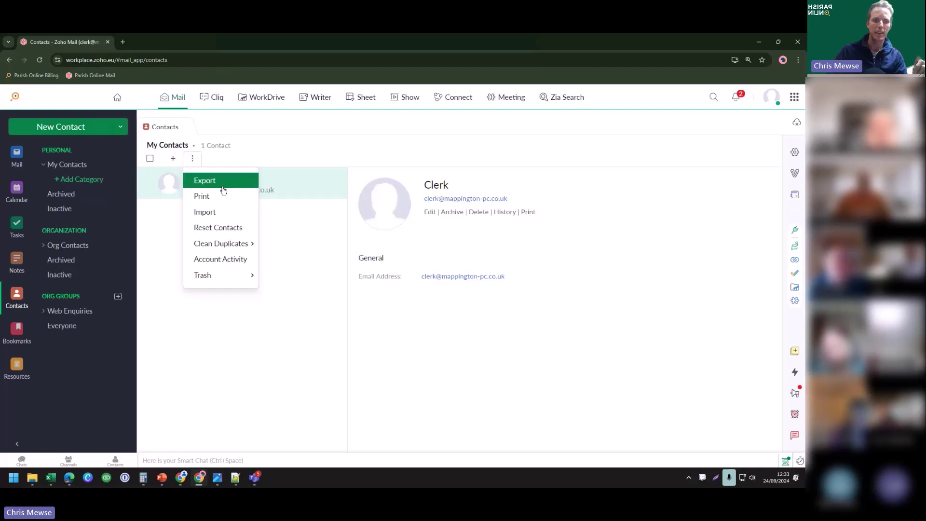
pyautogui.click(225, 214)
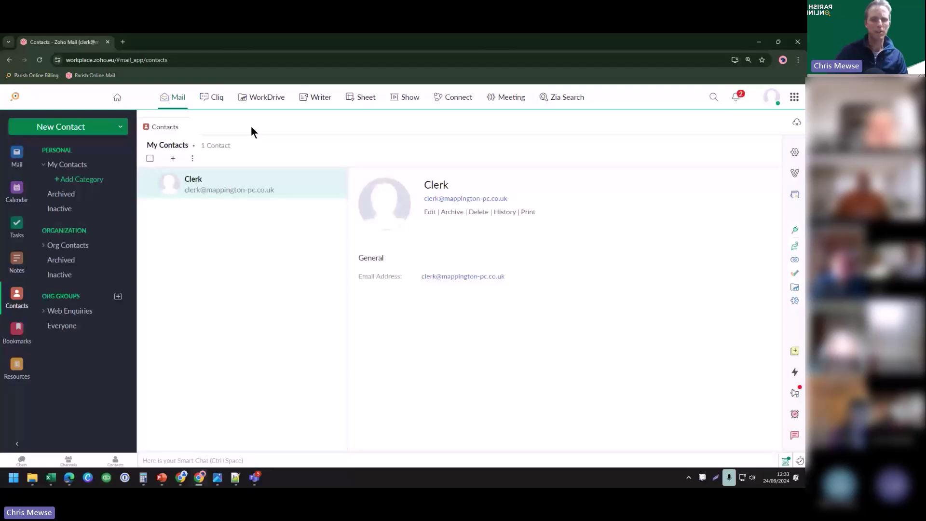
# Step: Try to look up a recipient for a new email by entering "booking" in the To field, and close the unsent email
pyautogui.click(26, 153)
pyautogui.click(68, 127)
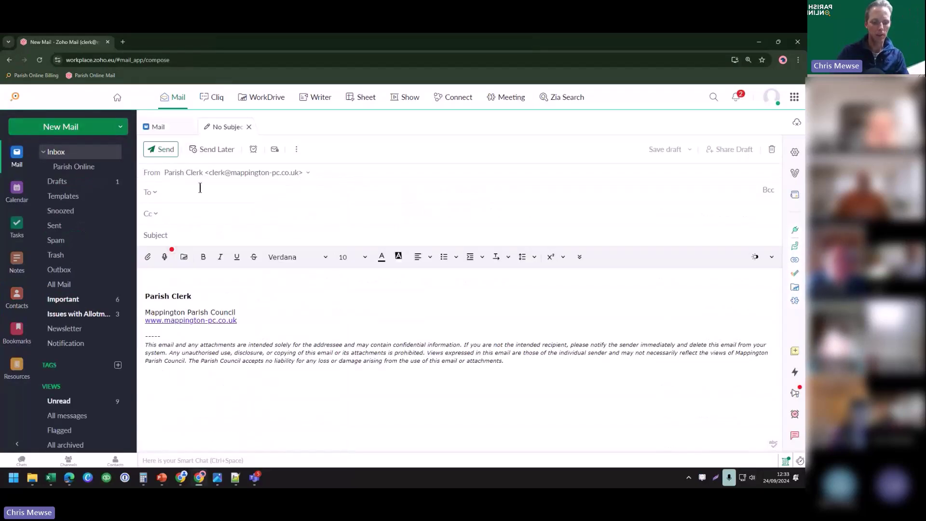
pyautogui.write('booking')
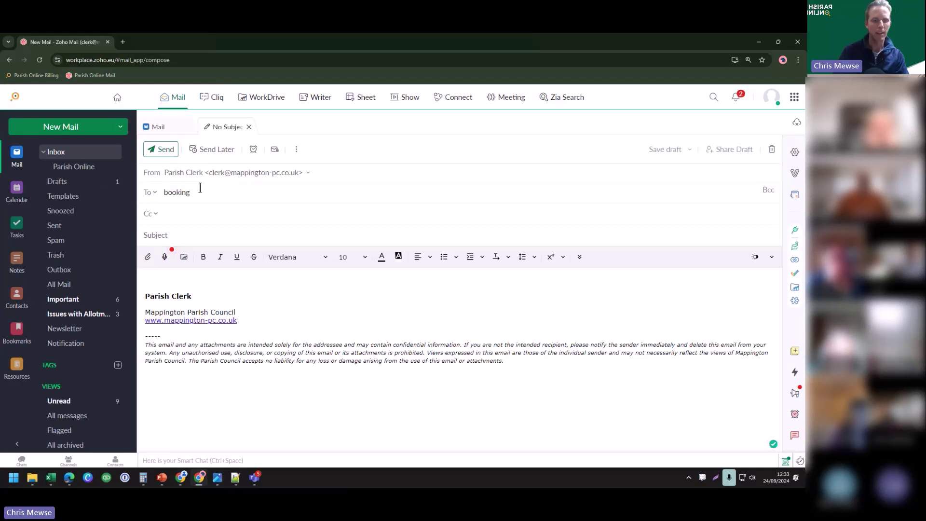
pyautogui.press('BackSpace')
pyautogui.press('BackSpace')
pyautogui.press('BackSpace')
pyautogui.press('BackSpace')
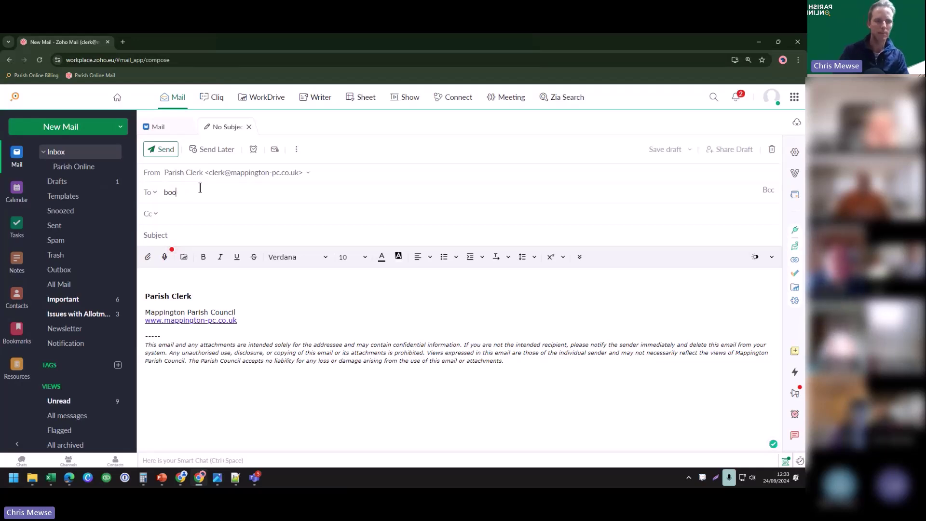
pyautogui.click(249, 127)
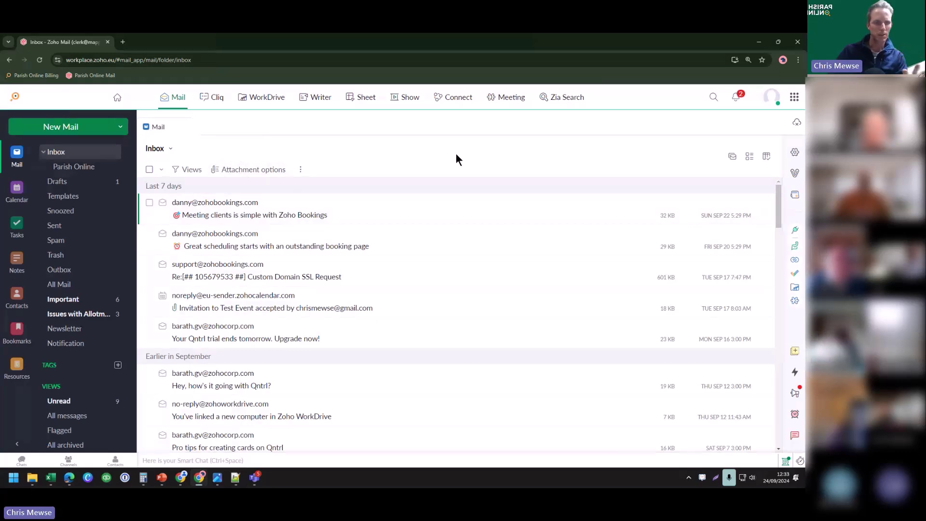
# Step: Open the mail settings and examine the System options, from notification tone to junk cleanup interval and button labels
pyautogui.click(796, 154)
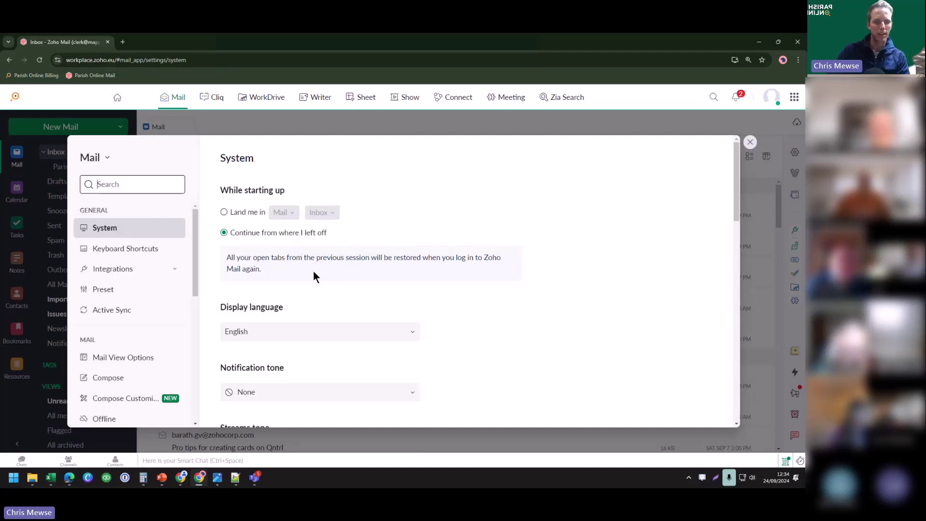
pyautogui.scroll(-3, 318, 277)
pyautogui.scroll(1, 325, 275)
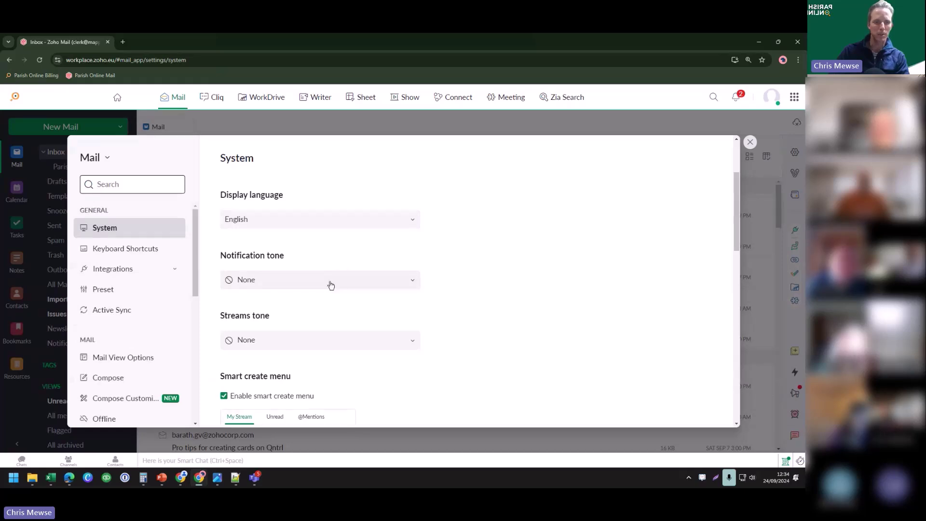
pyautogui.click(328, 282)
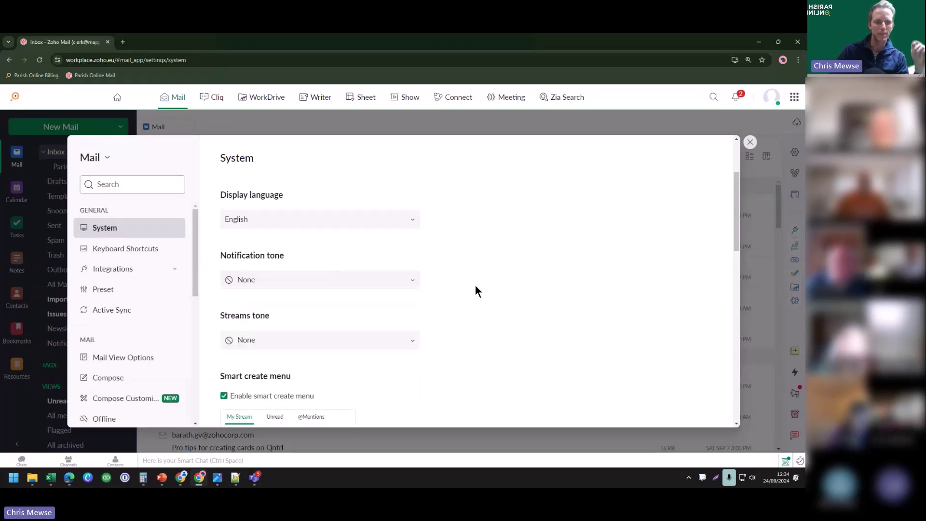
pyautogui.scroll(-1, 346, 285)
pyautogui.scroll(-2, 345, 285)
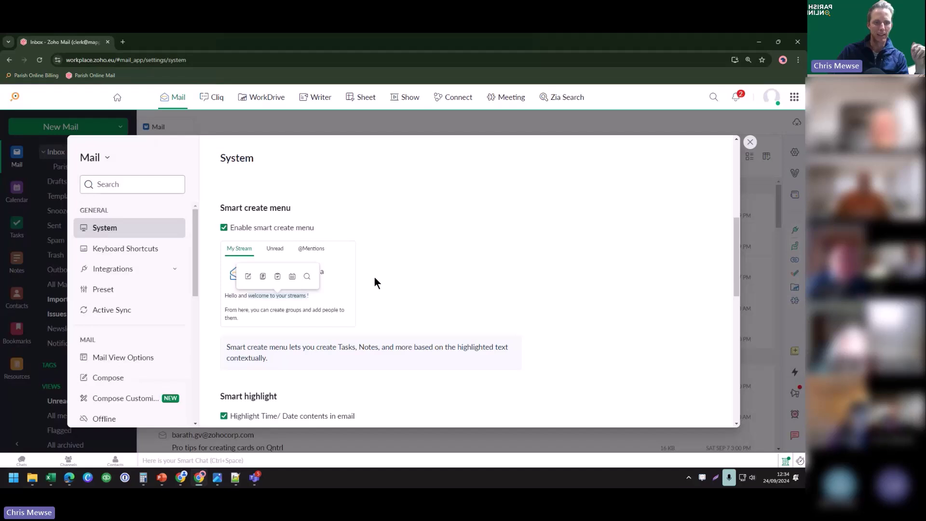
pyautogui.scroll(-3, 375, 279)
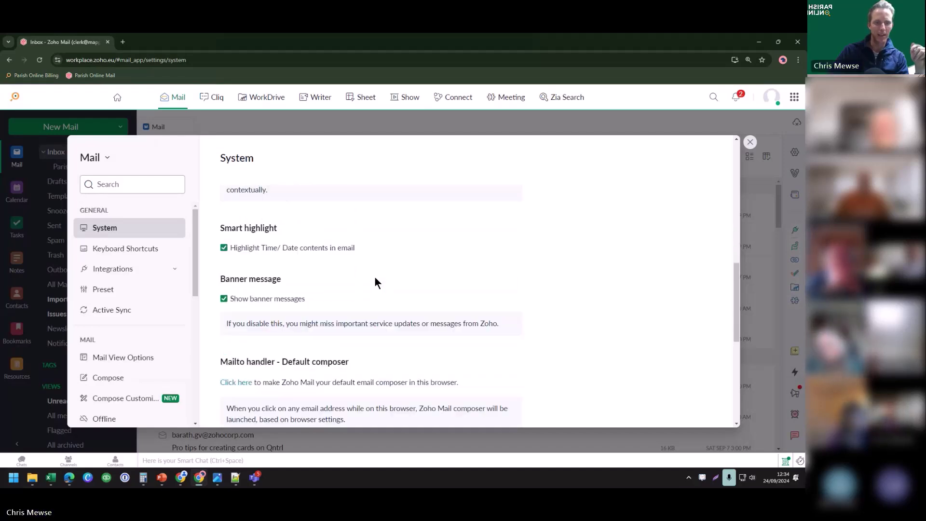
pyautogui.scroll(-6, 375, 279)
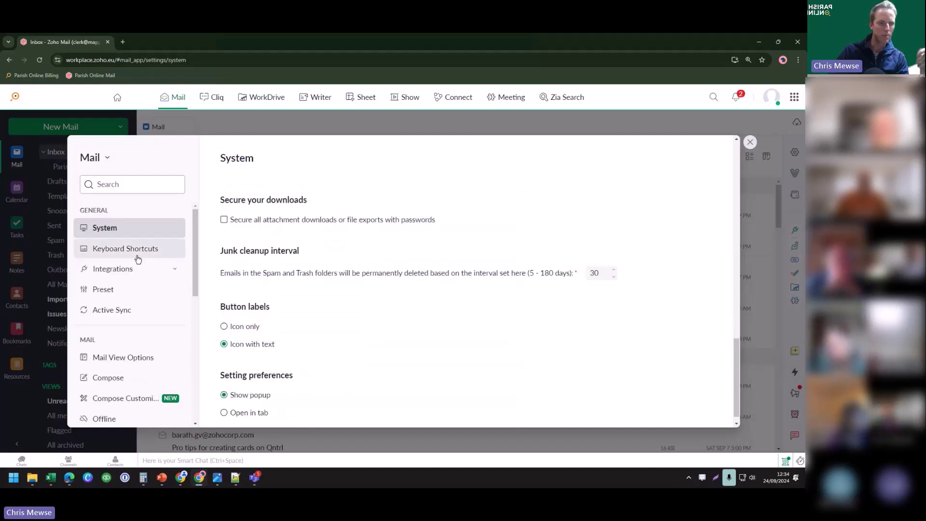
# Step: Open the Offline settings, tick offline mail with emails saved from the last 7 days without attachments, and advance to the security settings
pyautogui.scroll(-2, 133, 284)
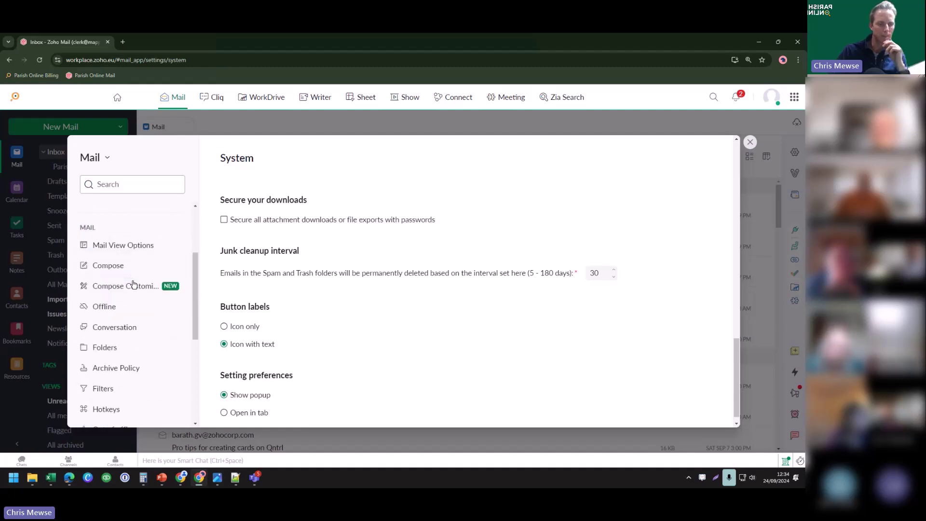
pyautogui.scroll(-2, 128, 259)
pyautogui.scroll(1, 129, 261)
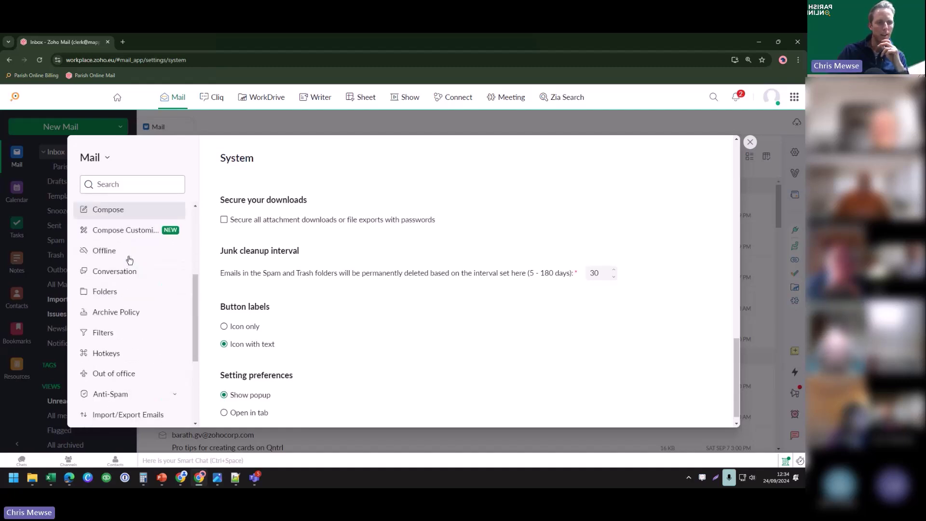
pyautogui.click(102, 252)
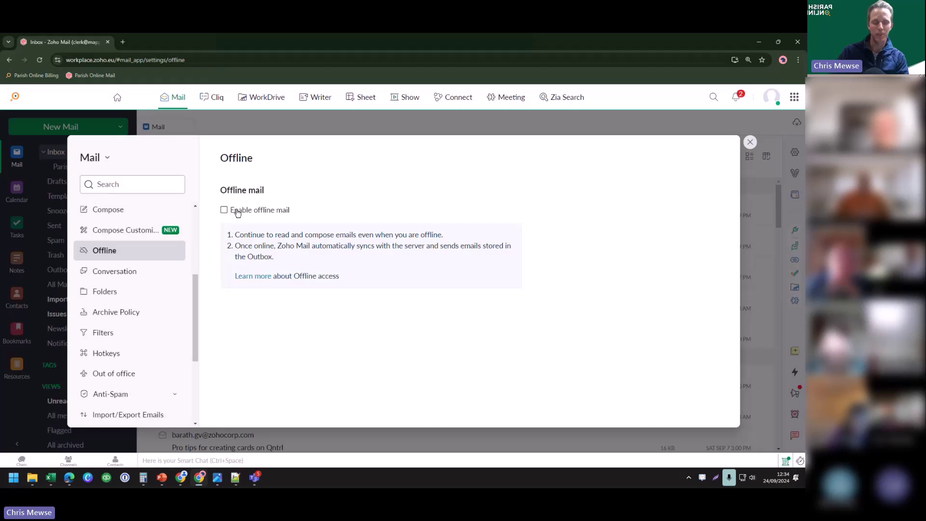
pyautogui.click(238, 214)
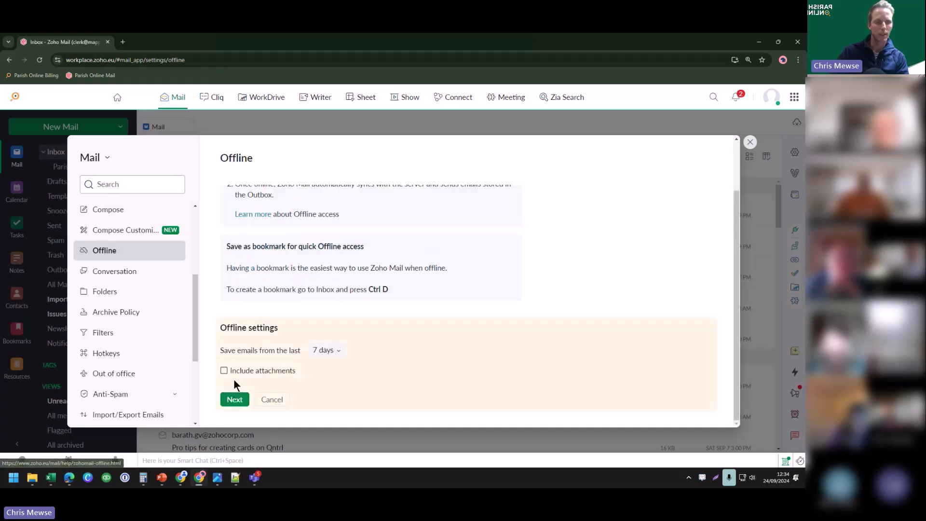
pyautogui.click(234, 404)
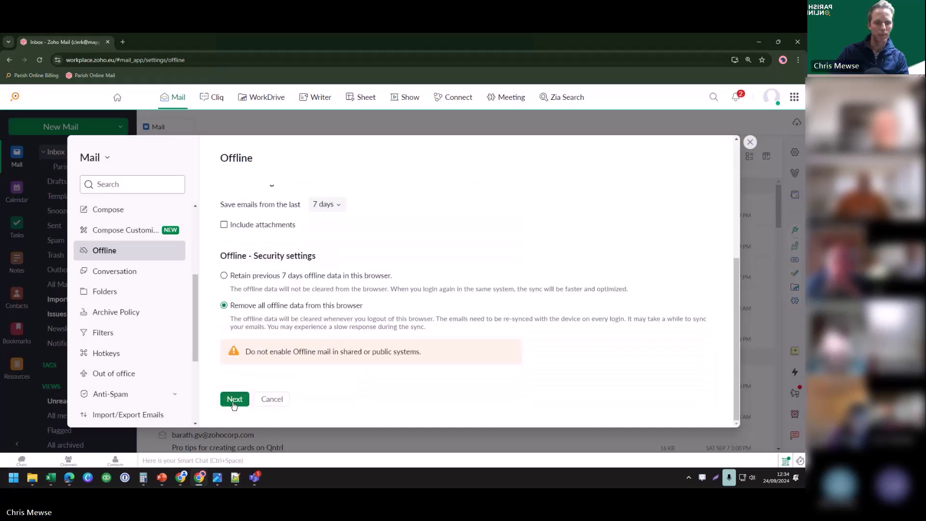
# Step: Look through the list of mail folders in the Folders settings and open the incoming email filters
pyautogui.click(116, 291)
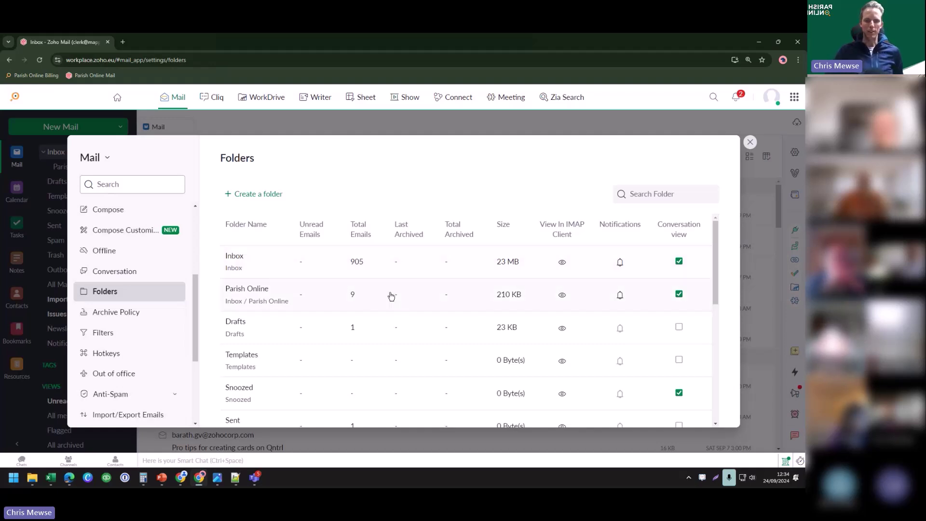
pyautogui.scroll(-6, 392, 309)
pyautogui.scroll(6, 394, 311)
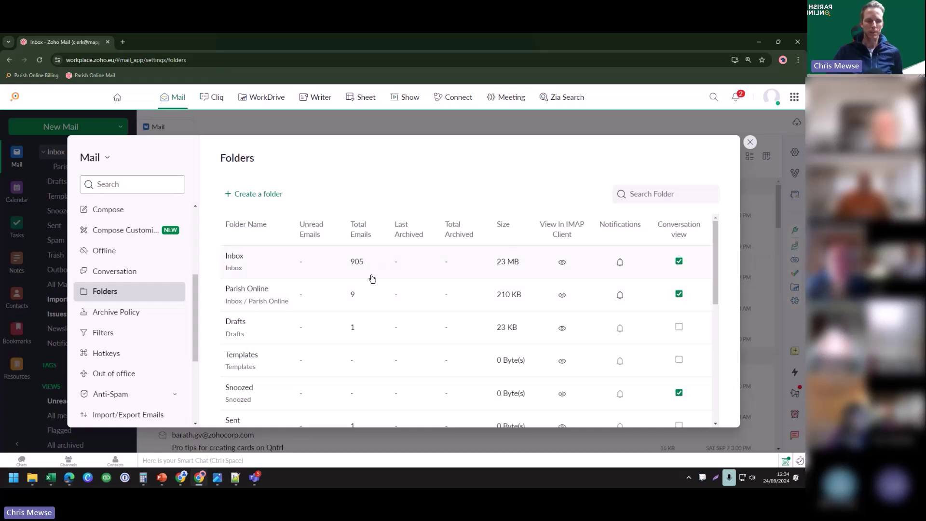
pyautogui.scroll(-3, 132, 285)
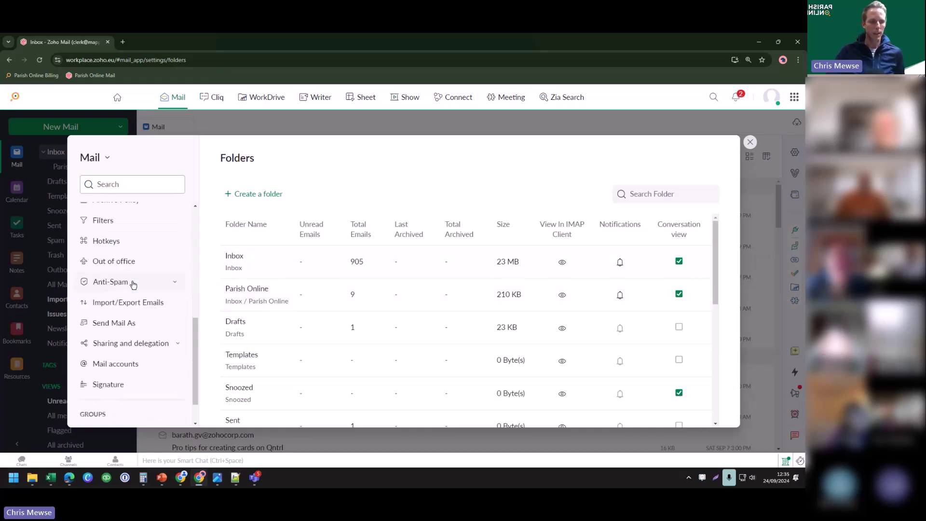
pyautogui.click(132, 226)
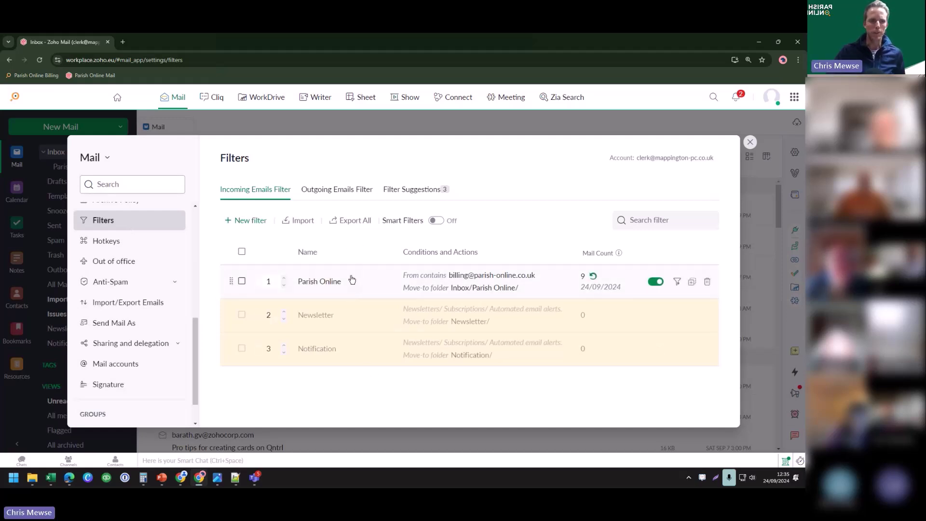
# Step: Examine the out of office duration and auto-response options, and open the Send Mail As details of the primary email account
pyautogui.click(118, 265)
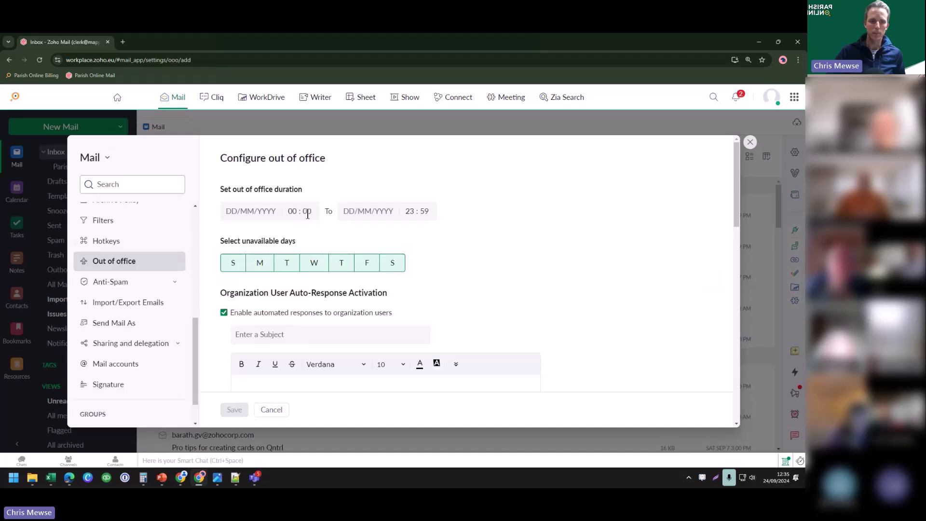
pyautogui.scroll(-5, 406, 246)
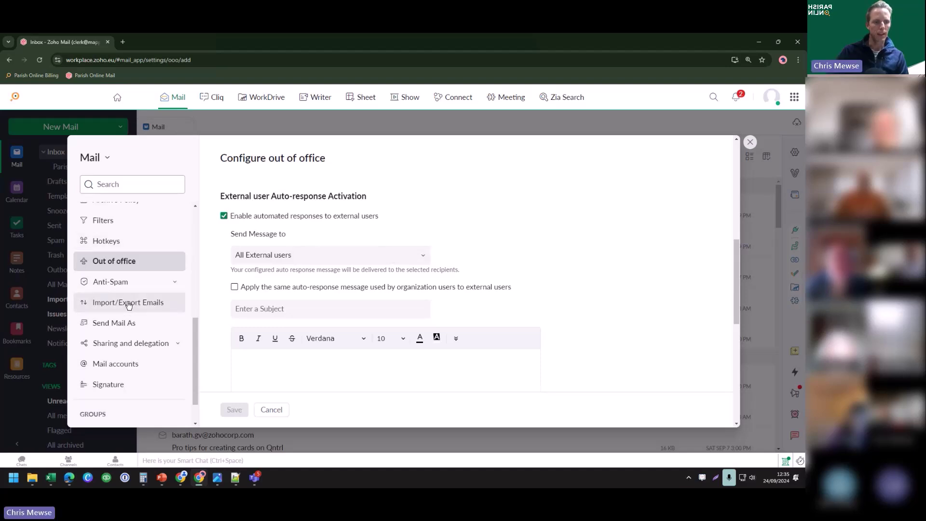
pyautogui.click(122, 328)
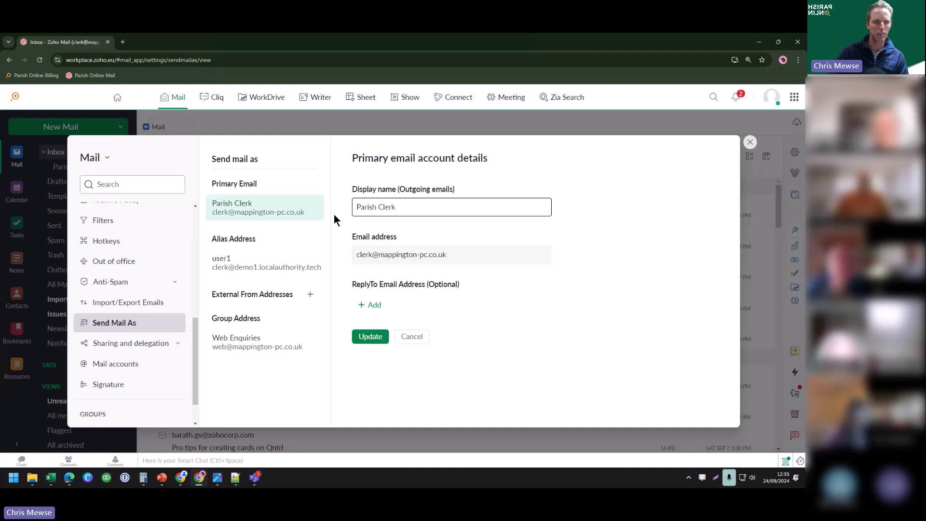
# Step: Examine the restricted Default signature and its permission notice, and close the mail settings
pyautogui.click(116, 385)
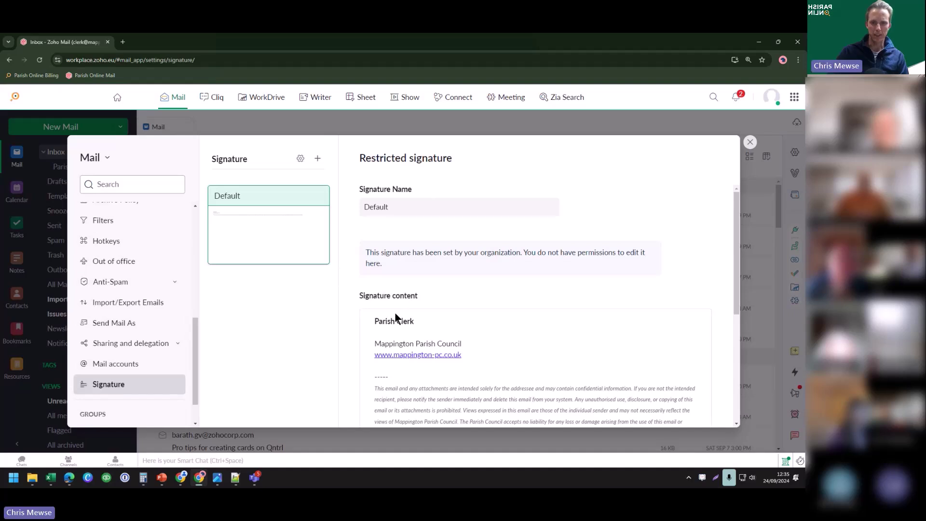
pyautogui.moveTo(366, 257); pyautogui.dragTo(509, 273)
pyautogui.click(510, 273)
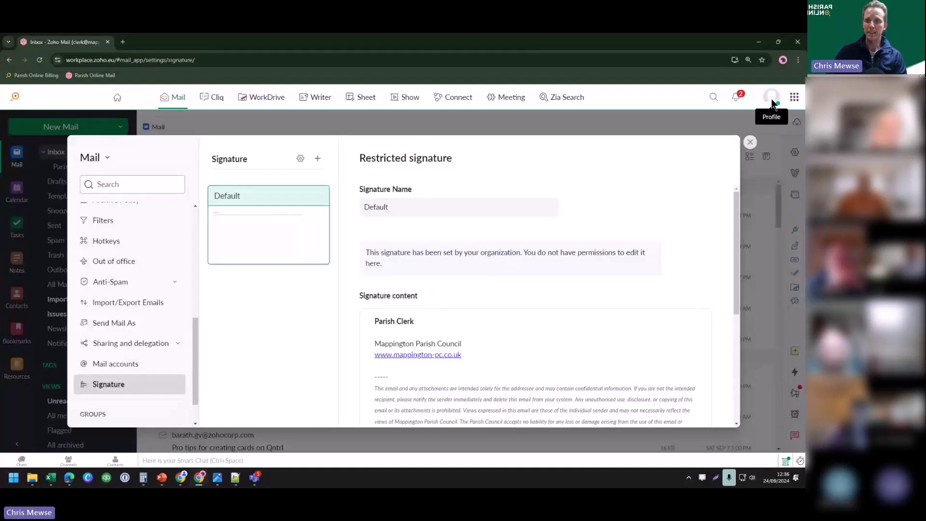
pyautogui.click(749, 142)
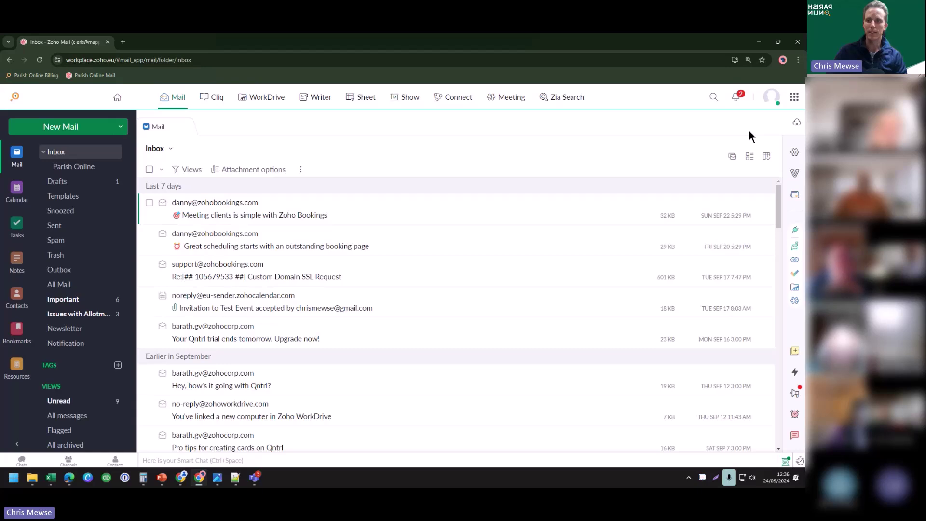
# Step: Open the Admin Console from the account profile and look through the dashboard's email traffic, storage and security reports
pyautogui.click(772, 96)
pyautogui.click(774, 94)
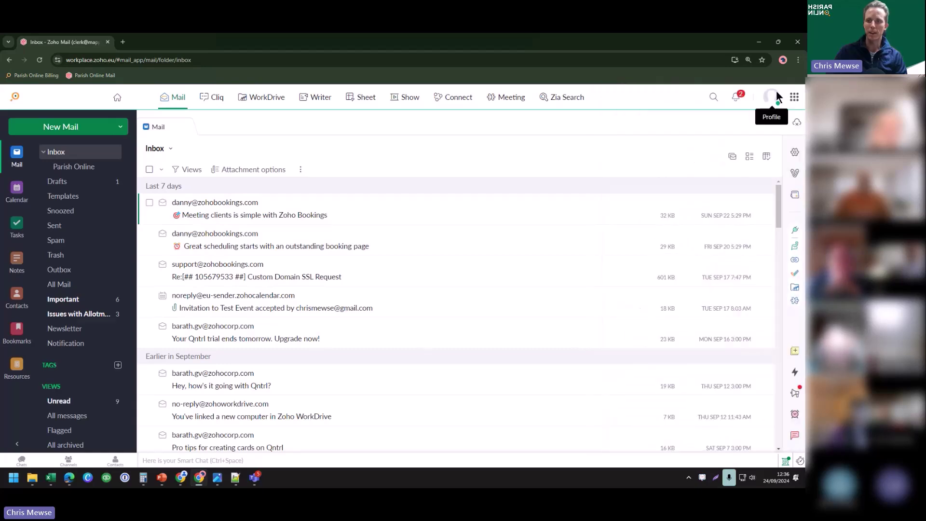
pyautogui.click(772, 96)
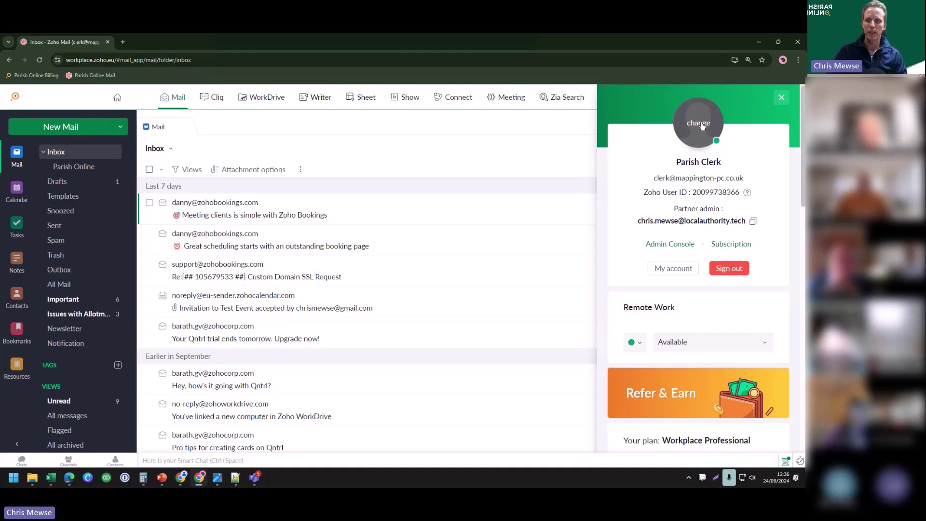
pyautogui.click(670, 245)
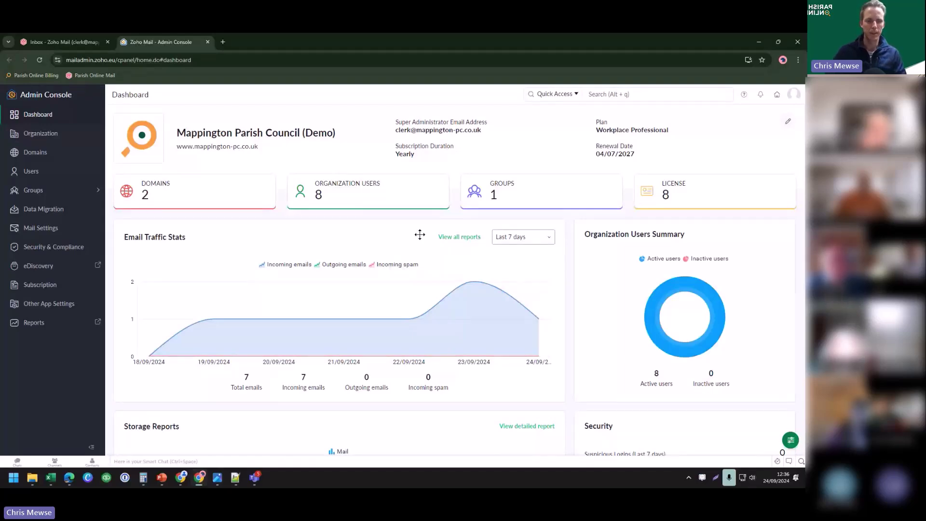
pyautogui.scroll(-3, 420, 236)
pyautogui.scroll(-1, 425, 243)
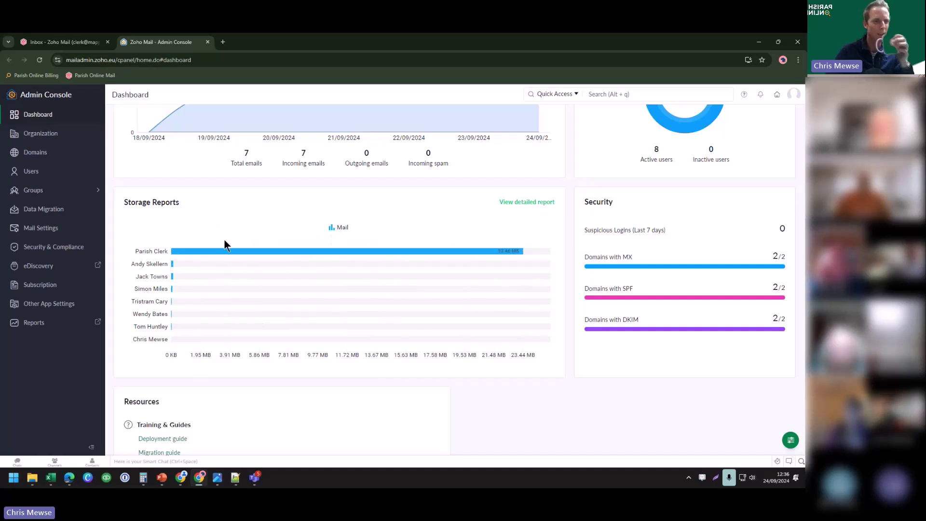
pyautogui.scroll(5, 224, 241)
# Step: Open the organization's signature template and examine its disclaimer, name placeholder and council name lines
pyautogui.click(54, 138)
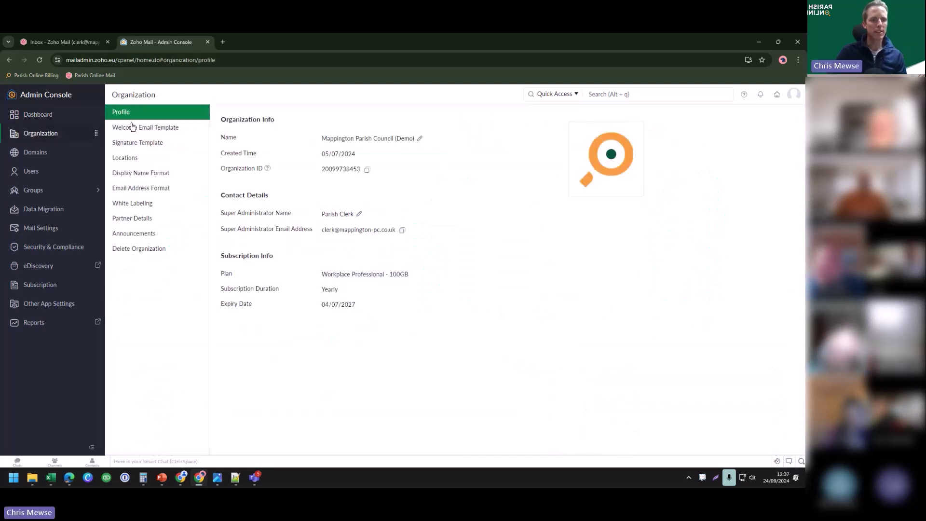
pyautogui.click(148, 148)
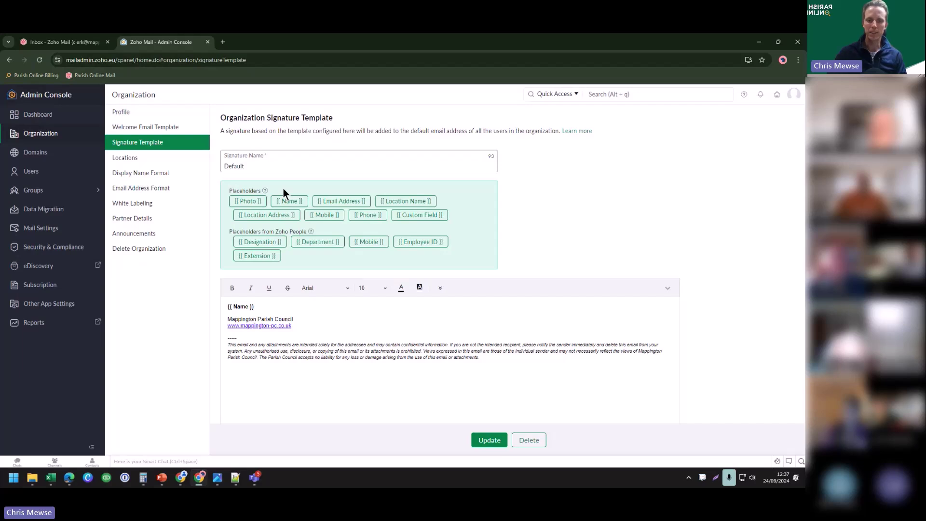
pyautogui.click(493, 362)
pyautogui.moveTo(492, 362); pyautogui.dragTo(228, 343)
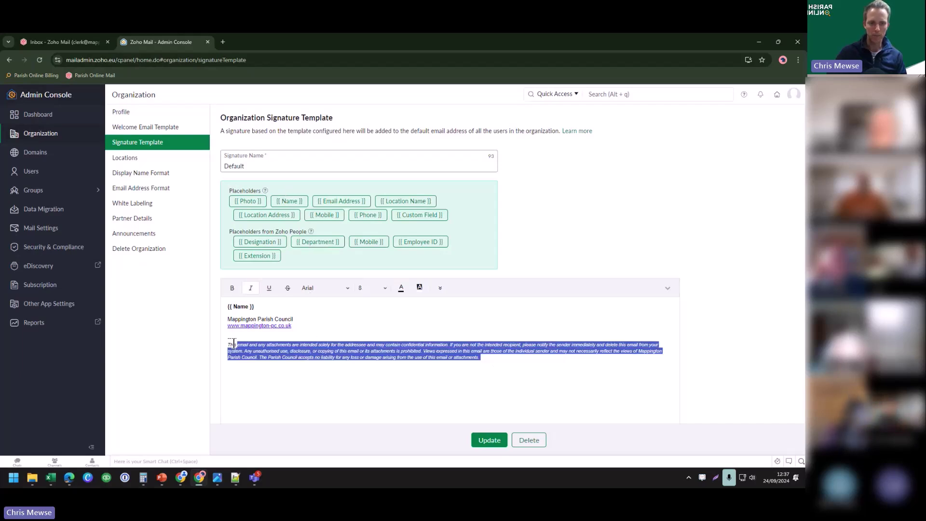
pyautogui.click(312, 345)
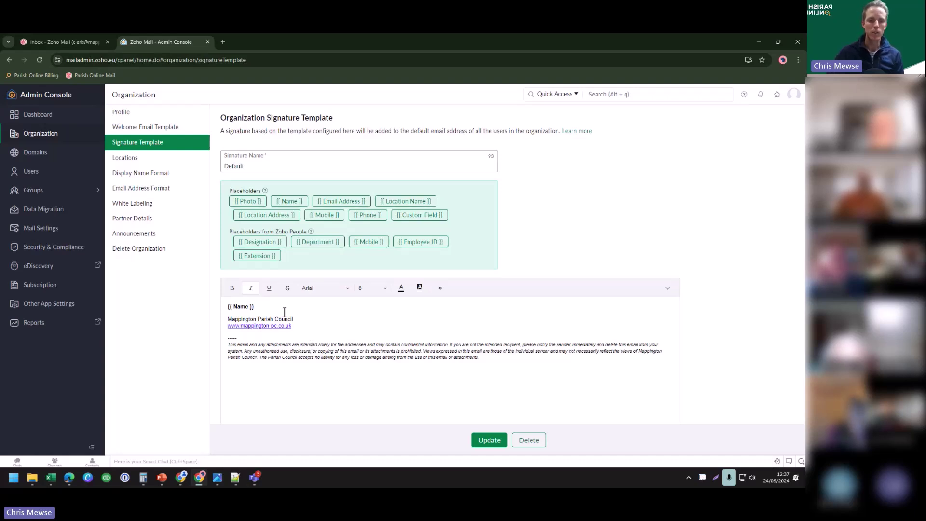
pyautogui.moveTo(229, 306); pyautogui.dragTo(301, 318)
pyautogui.click(300, 320)
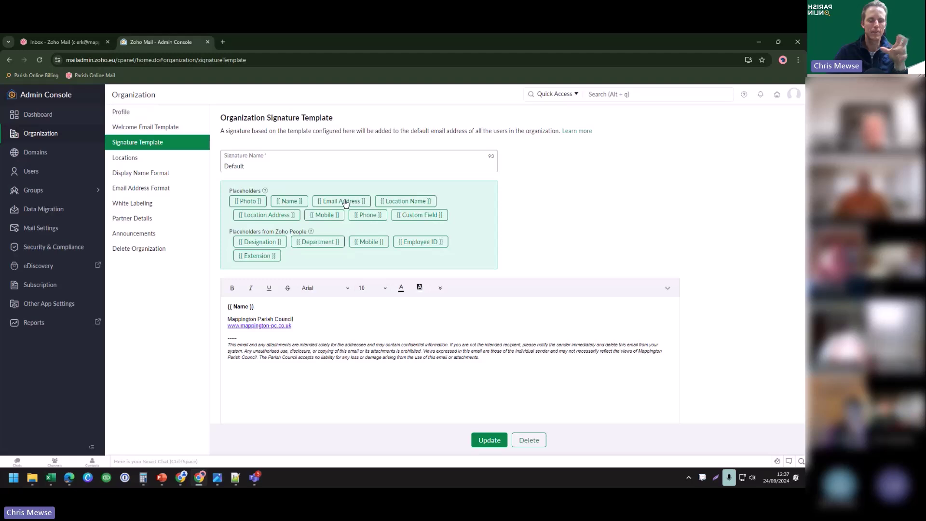
pyautogui.click(307, 320)
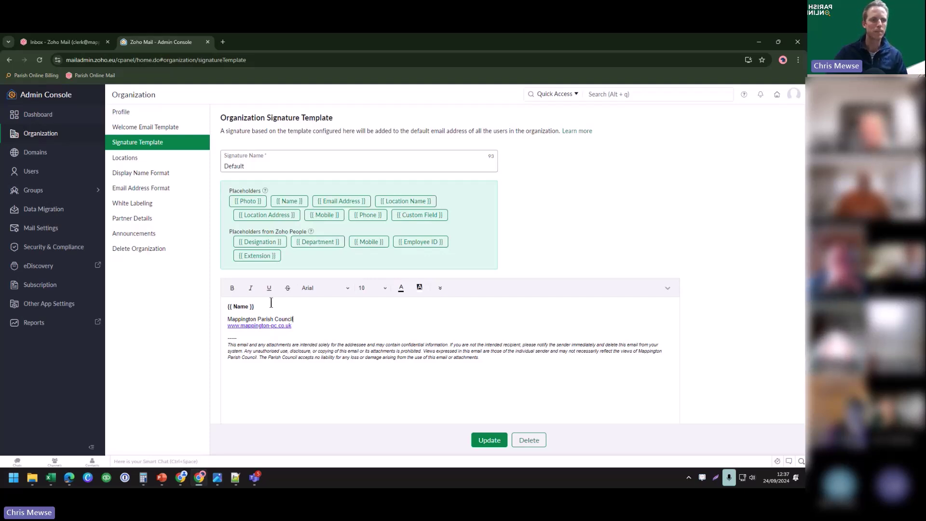
# Step: Open the organization's user list and go to the Change password page of the last user listed
pyautogui.click(38, 172)
pyautogui.moveTo(41, 192)
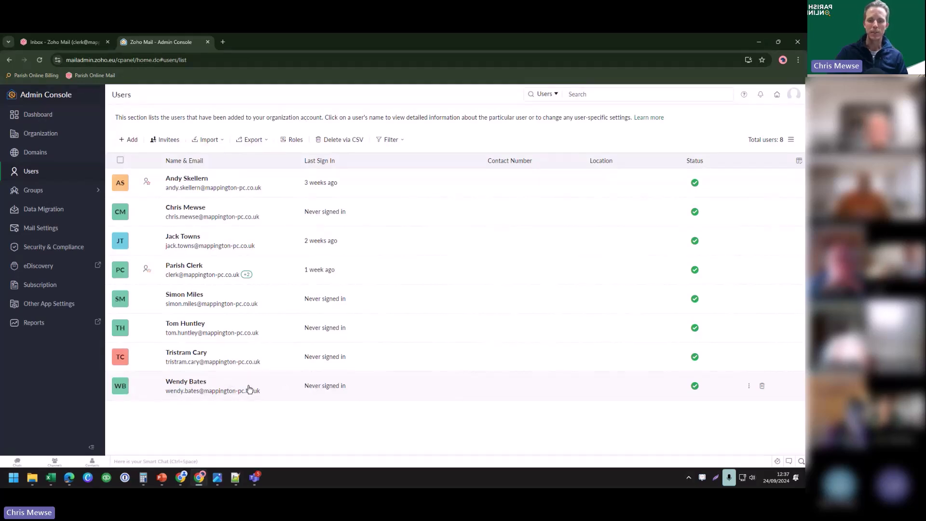
pyautogui.click(750, 388)
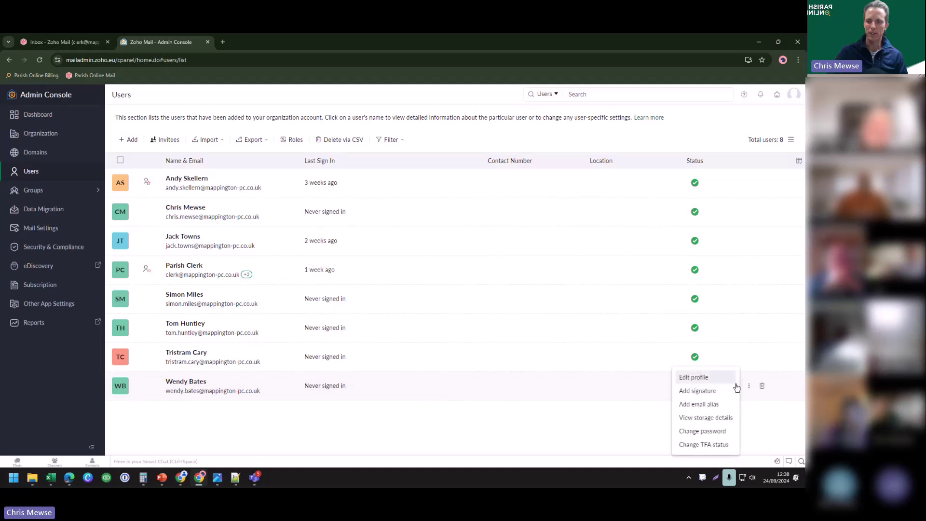
pyautogui.click(706, 433)
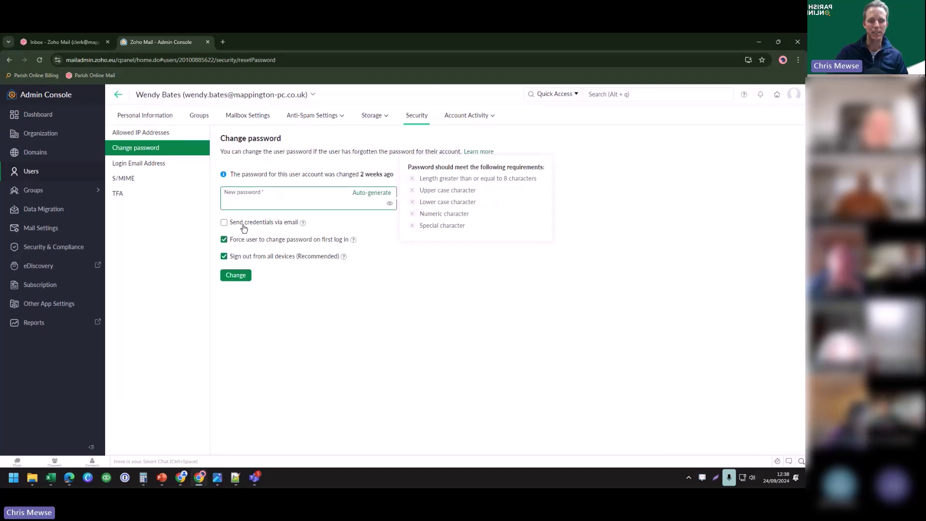
# Step: Tick sending the credentials via email, and examine the recipient address field and the explanation of signing out from all devices
pyautogui.click(224, 222)
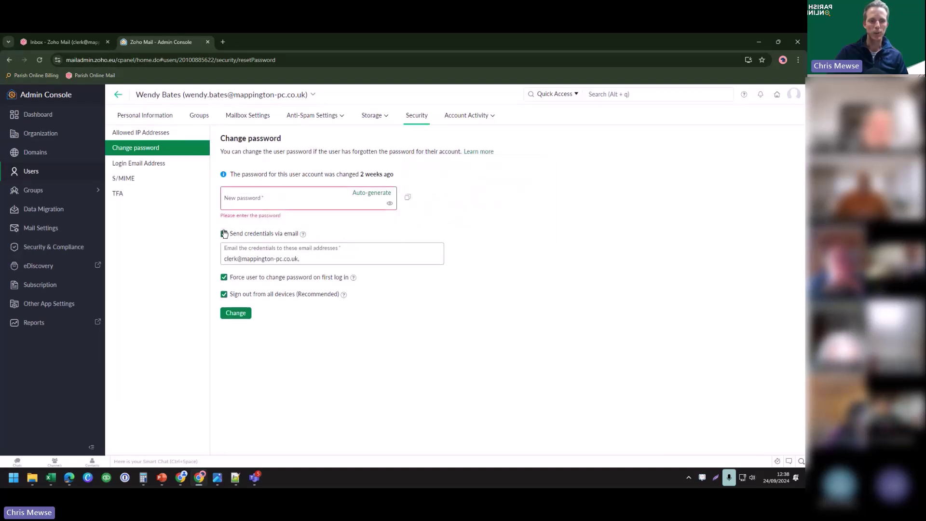
pyautogui.moveTo(317, 257); pyautogui.dragTo(223, 258)
pyautogui.click(267, 258)
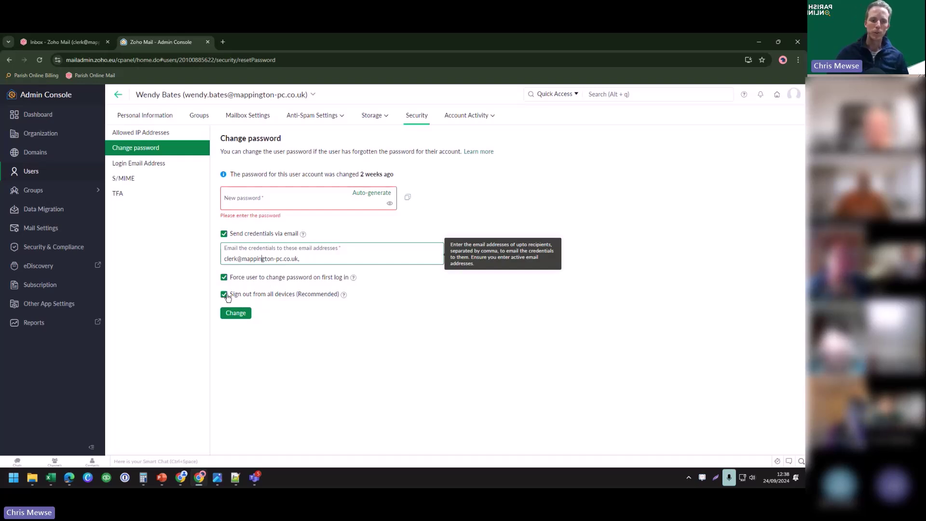
pyautogui.moveTo(343, 294)
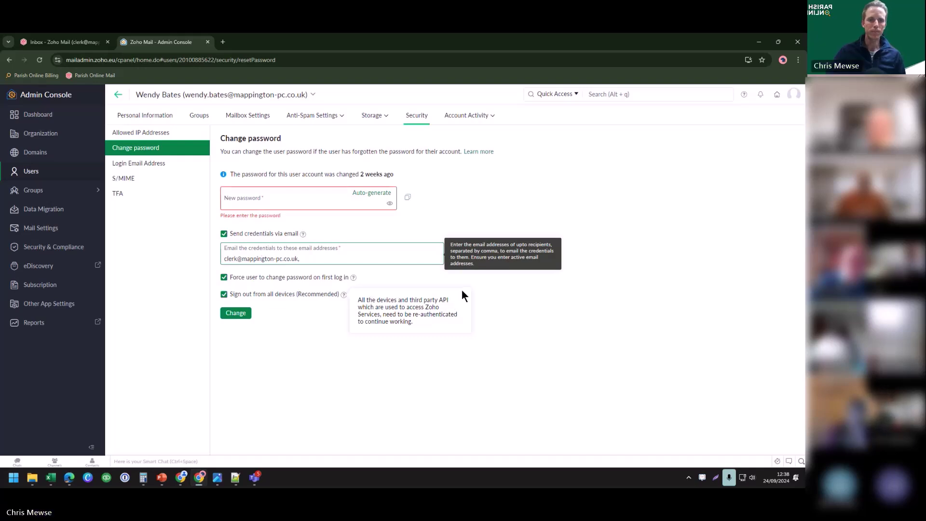
# Step: View the user's two-factor authentication settings, return to the user list and open the same user's personal information
pyautogui.click(155, 197)
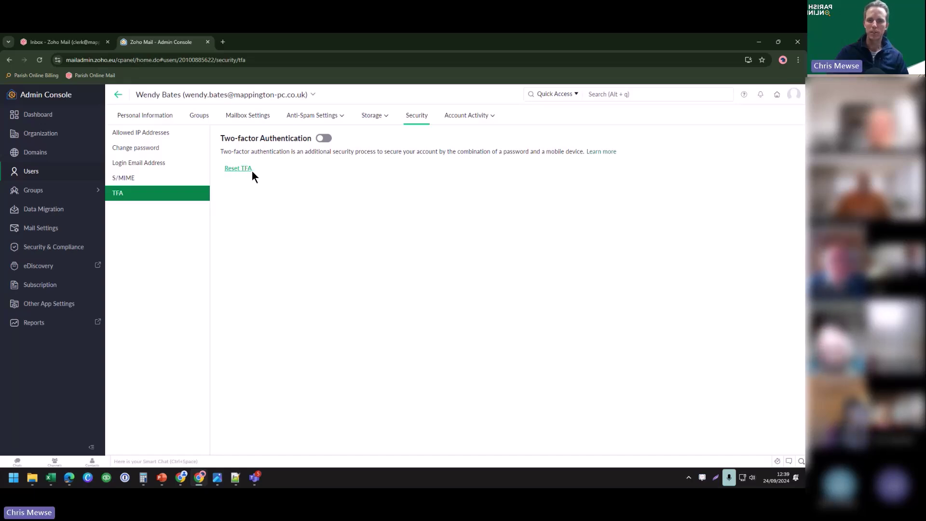
pyautogui.click(118, 94)
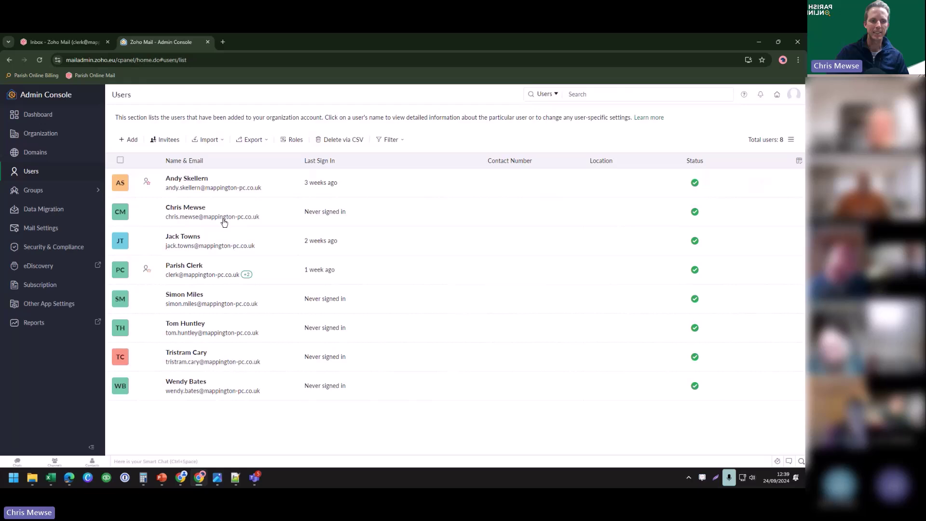
pyautogui.click(230, 386)
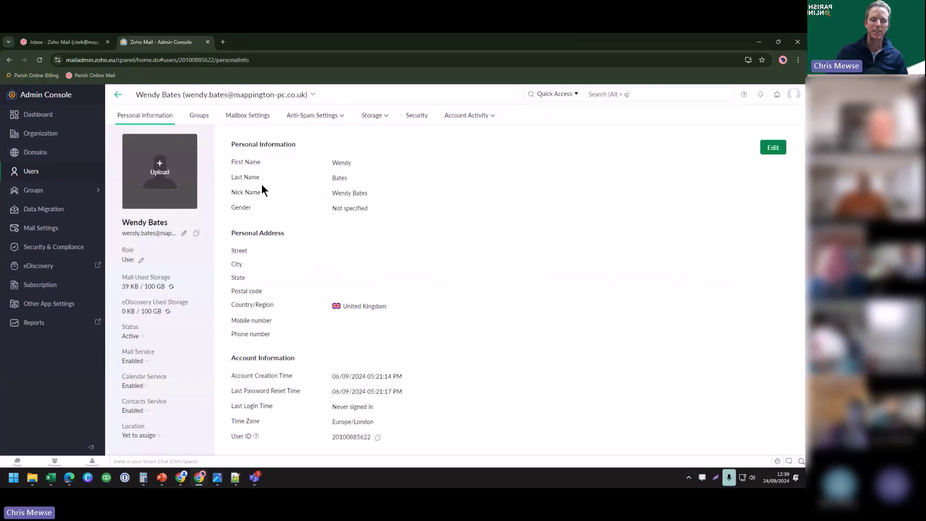
pyautogui.doubleClick(154, 234)
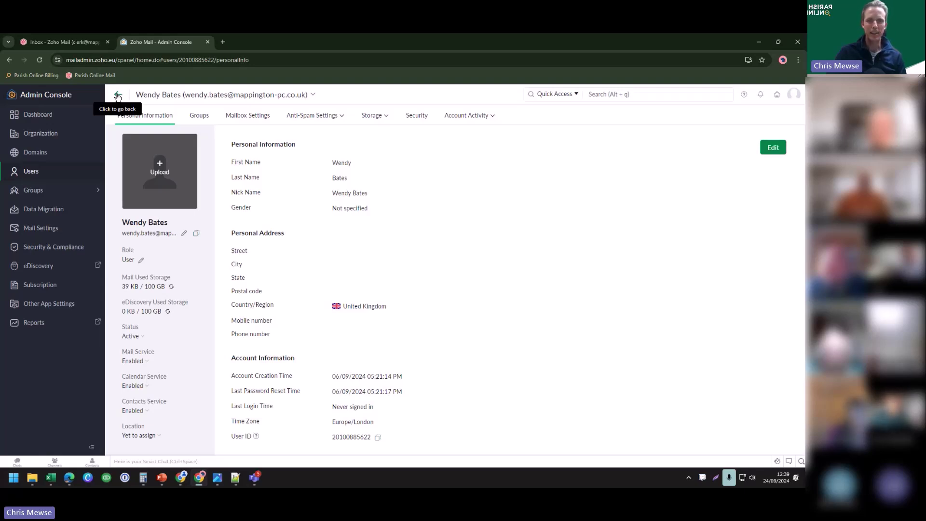
# Step: In the user's mailbox settings, add an email alias made of only the first name and compare it with the main mailbox address
pyautogui.click(254, 119)
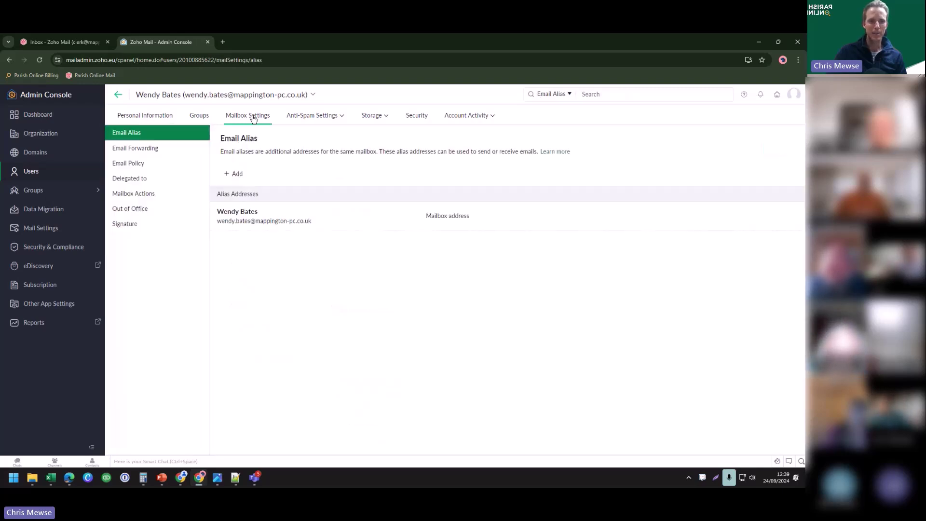
pyautogui.click(241, 174)
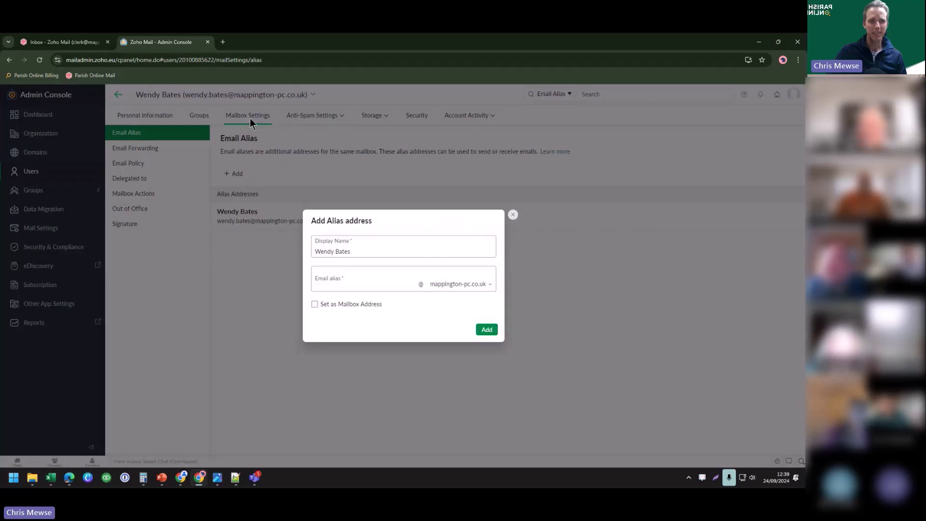
pyautogui.click(357, 284)
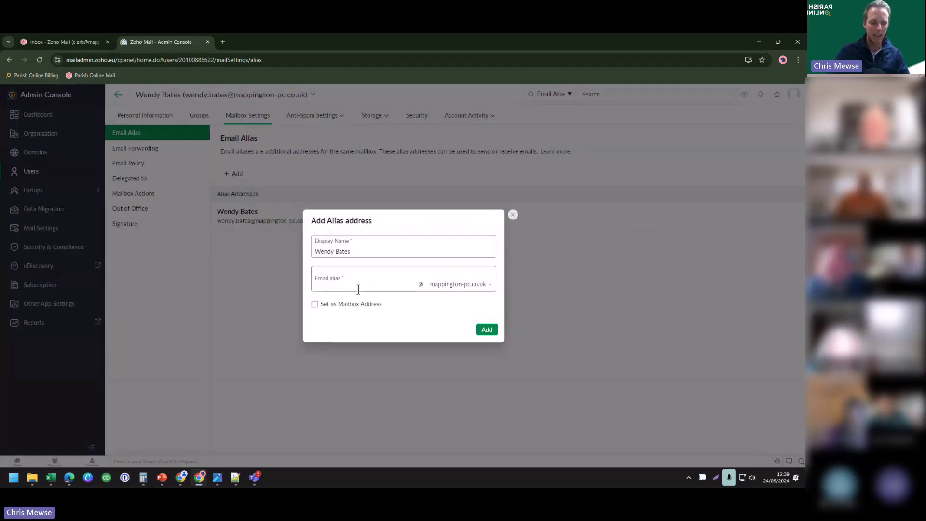
pyautogui.write('wendy')
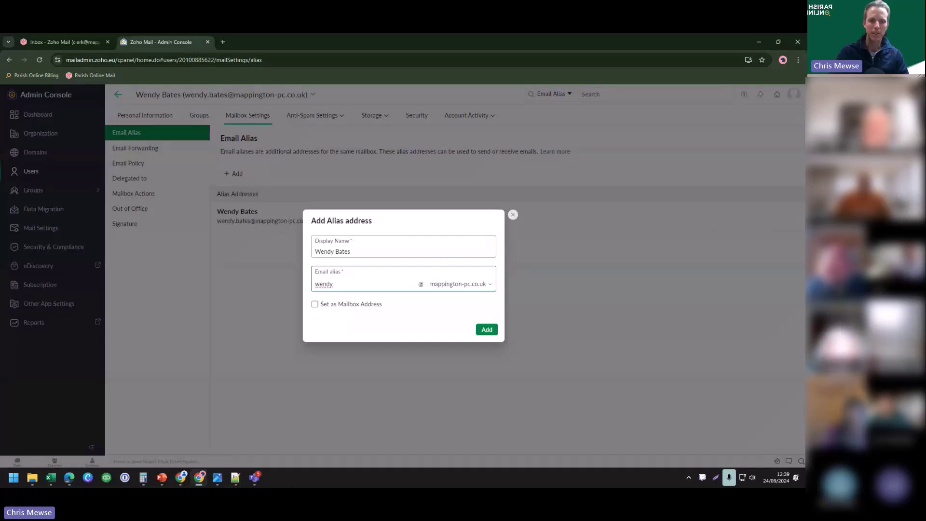
pyautogui.click(492, 331)
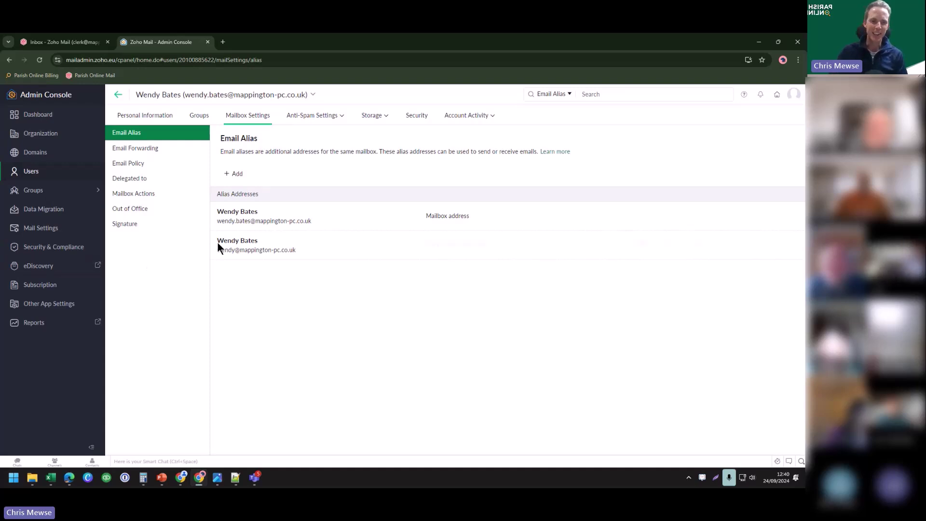
pyautogui.moveTo(217, 249); pyautogui.dragTo(293, 250)
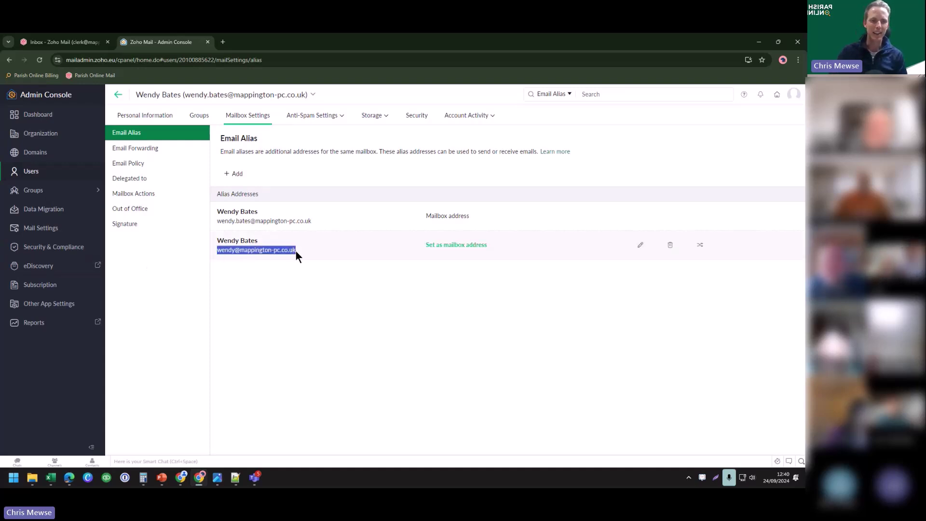
pyautogui.click(296, 251)
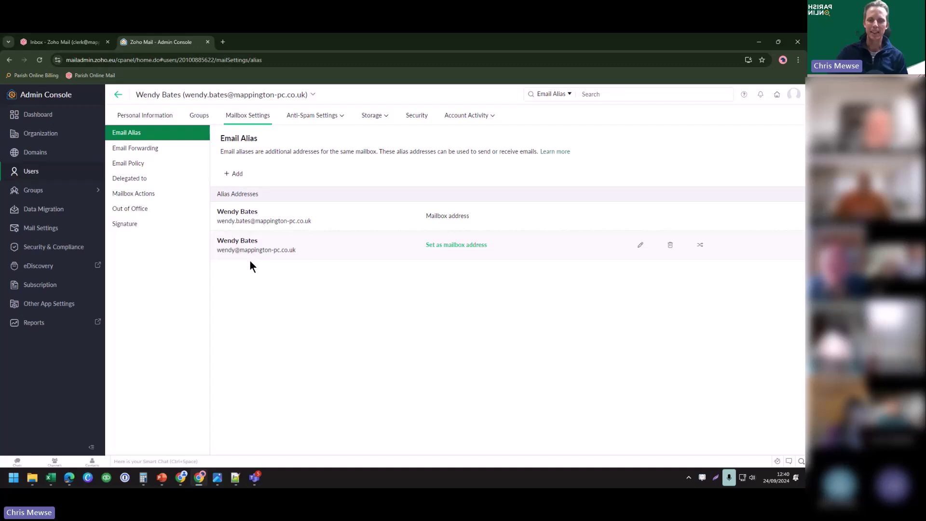
pyautogui.moveTo(283, 210)
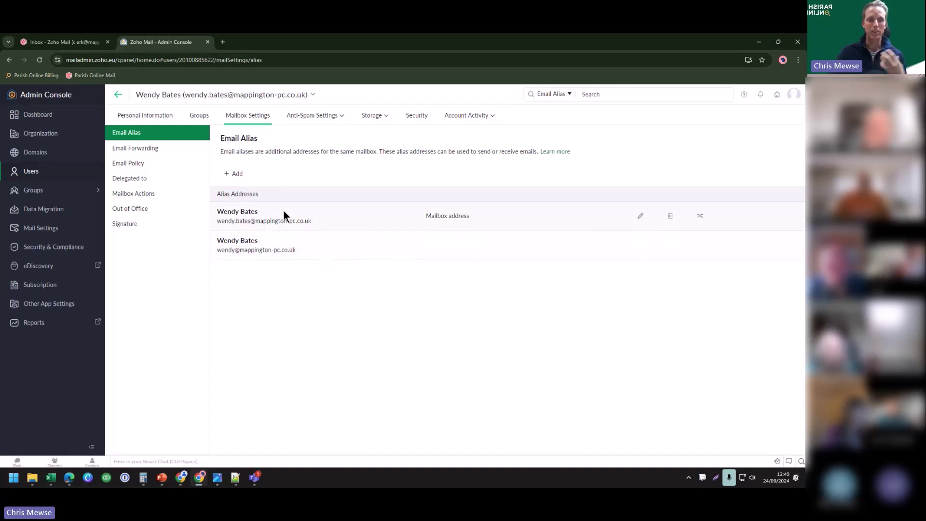
pyautogui.moveTo(218, 223); pyautogui.dragTo(306, 222)
pyautogui.click(306, 223)
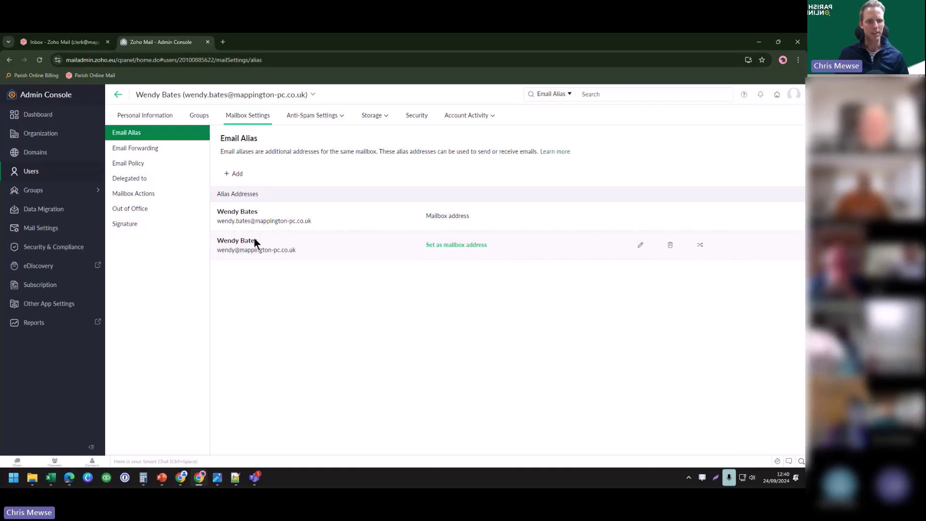
# Step: Add a second email alias, chair, for the same user and append "(Chair)" to its display name
pyautogui.click(237, 174)
pyautogui.write('chai')
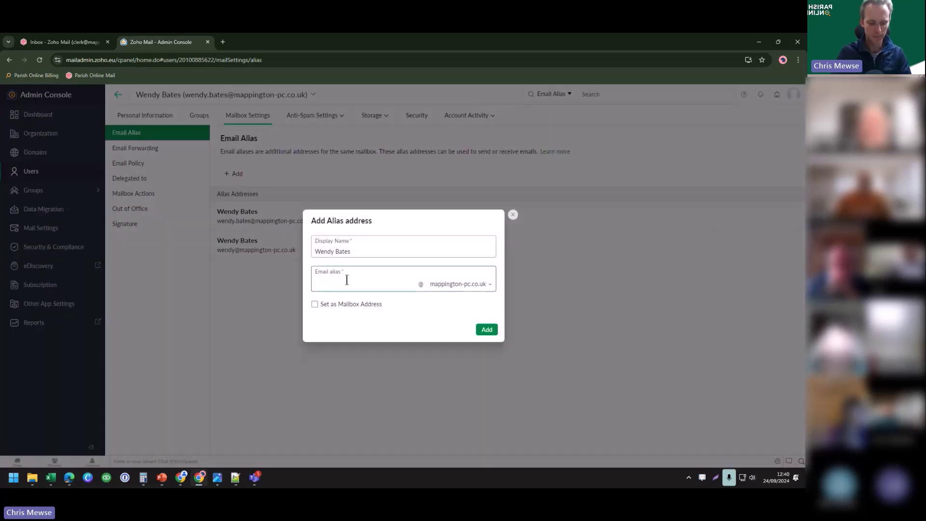
pyautogui.write('r')
pyautogui.click(368, 251)
pyautogui.write('(')
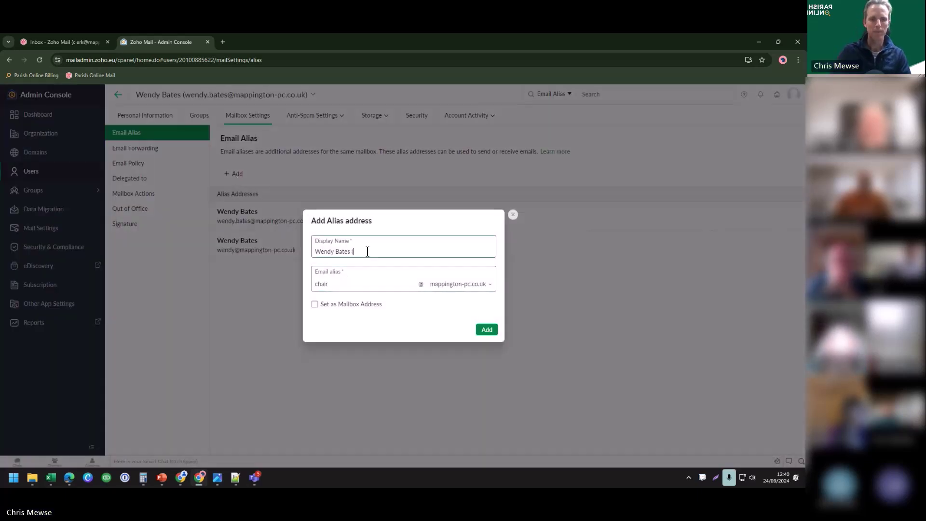
pyautogui.write('Chair)')
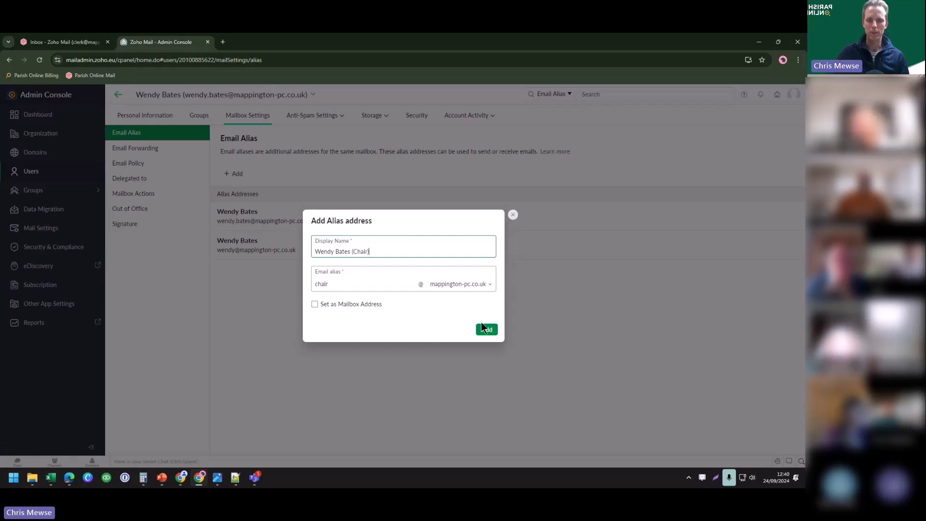
pyautogui.click(488, 330)
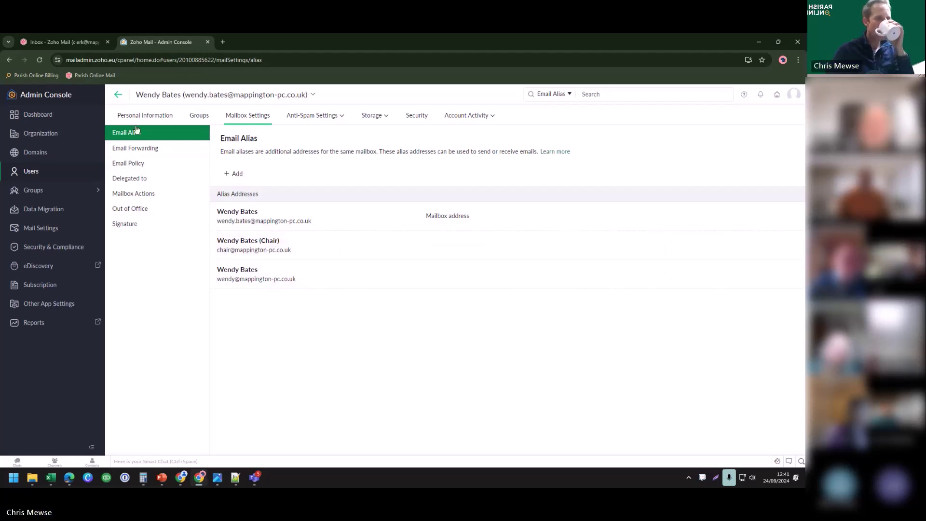
# Step: Leave the user's settings and view the organization's distribution list groups and its shared mailboxes
pyautogui.click(117, 94)
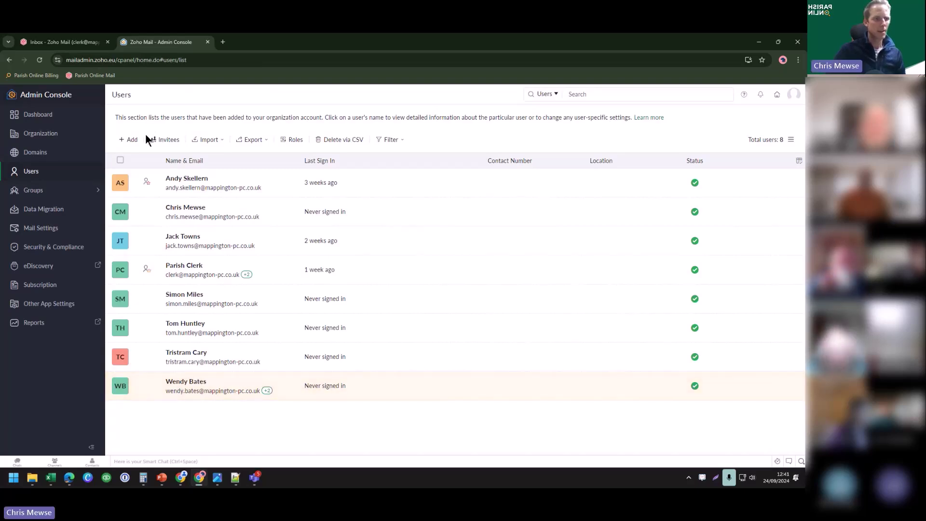
pyautogui.click(43, 192)
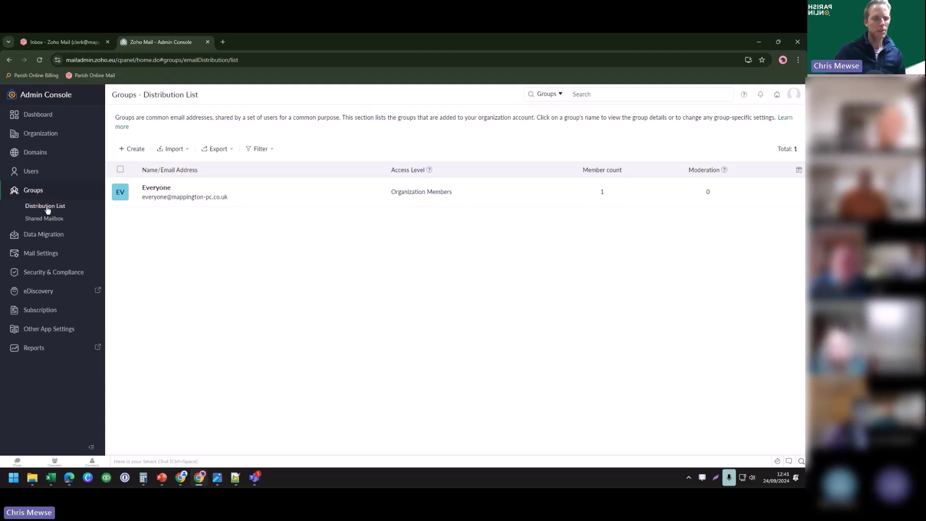
pyautogui.click(45, 207)
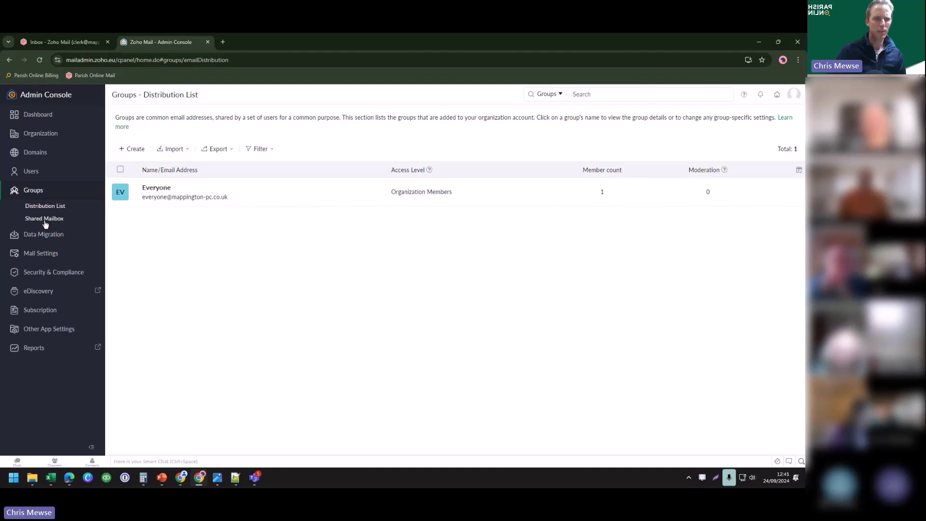
pyautogui.click(45, 220)
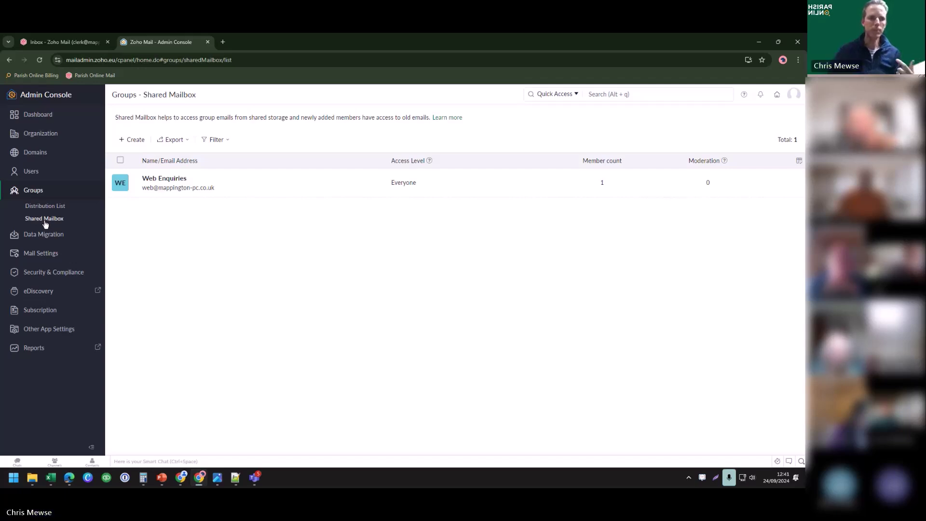
# Step: Set up a new shared mailbox named Allotments with the address allotments, letting everyone send emails to it, and proceed to member selection
pyautogui.click(130, 140)
pyautogui.write('Allotments')
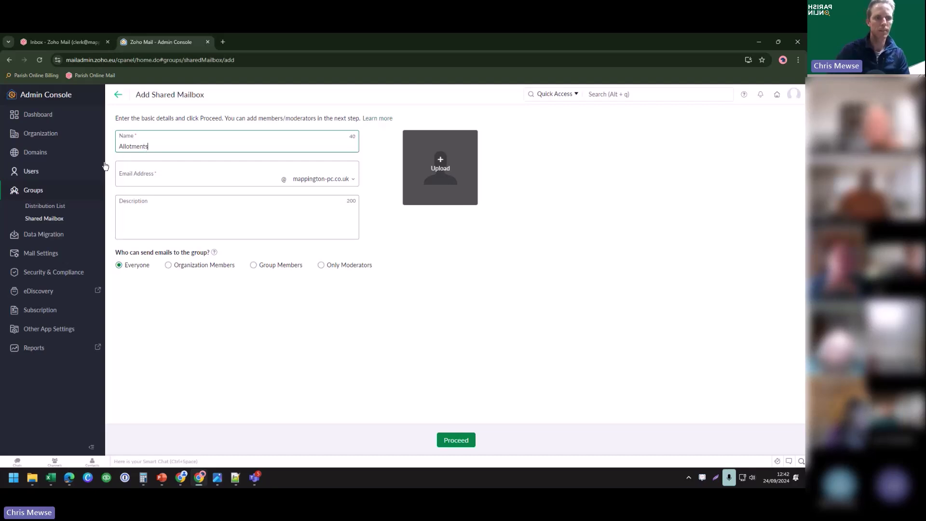
pyautogui.click(208, 176)
pyautogui.click(184, 221)
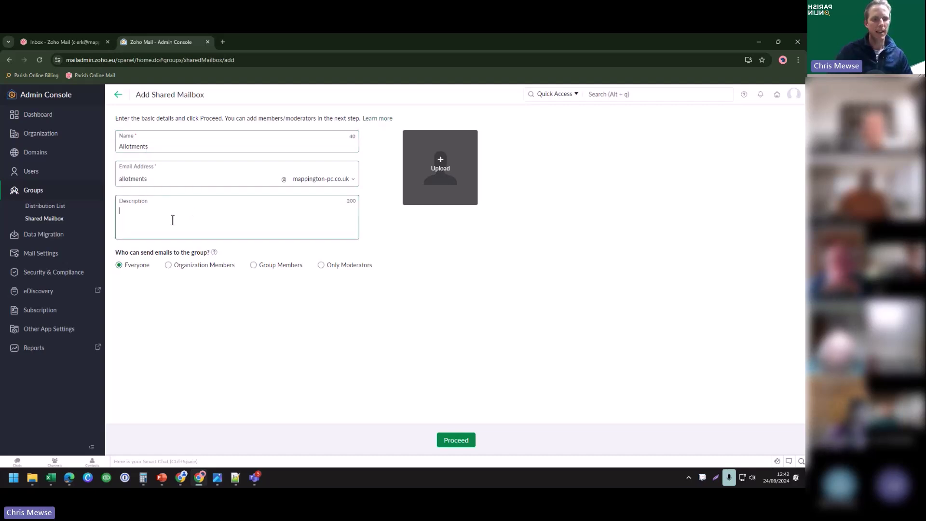
pyautogui.click(123, 268)
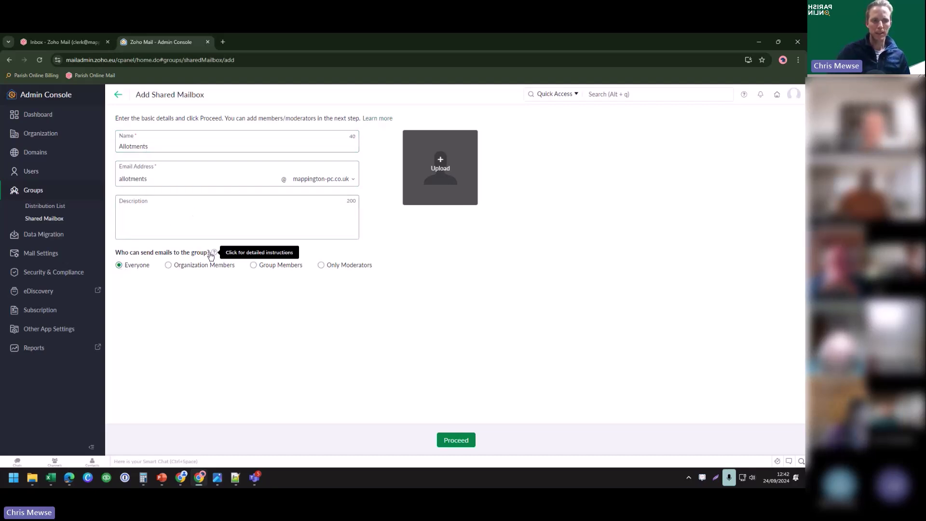
pyautogui.click(456, 441)
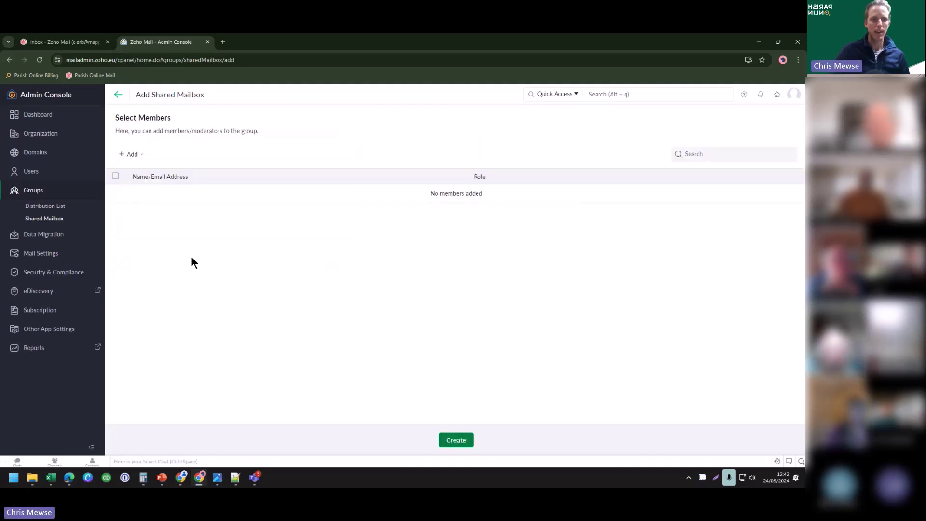
# Step: Add the second and the last of the listed organization users as members of the Allotments shared mailbox
pyautogui.click(135, 156)
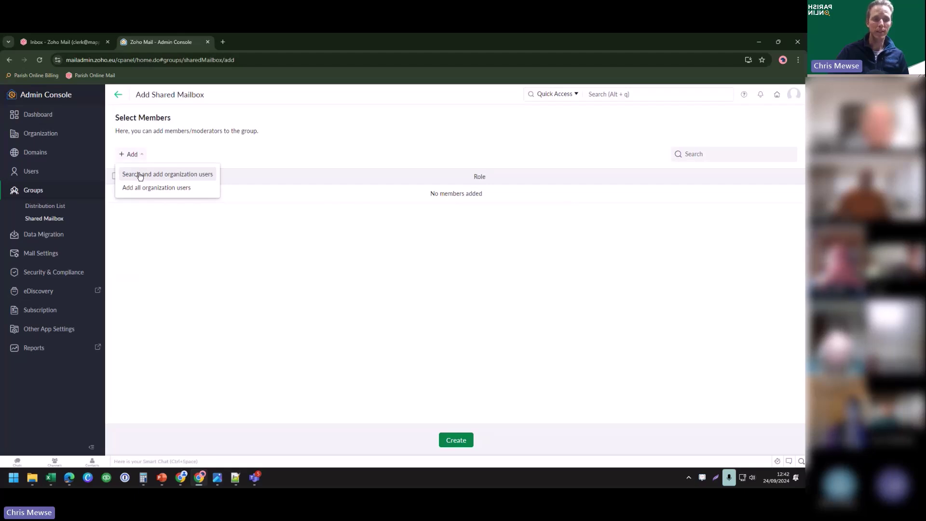
pyautogui.click(140, 175)
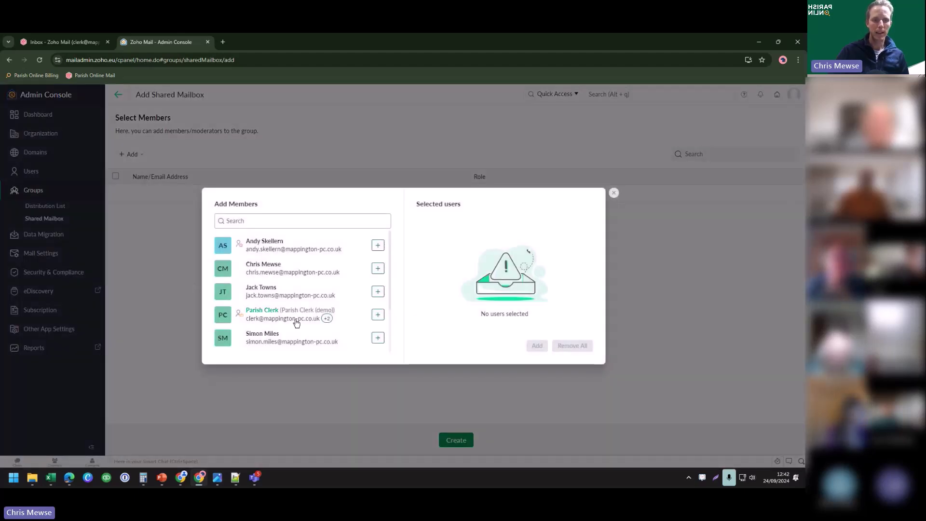
pyautogui.click(378, 269)
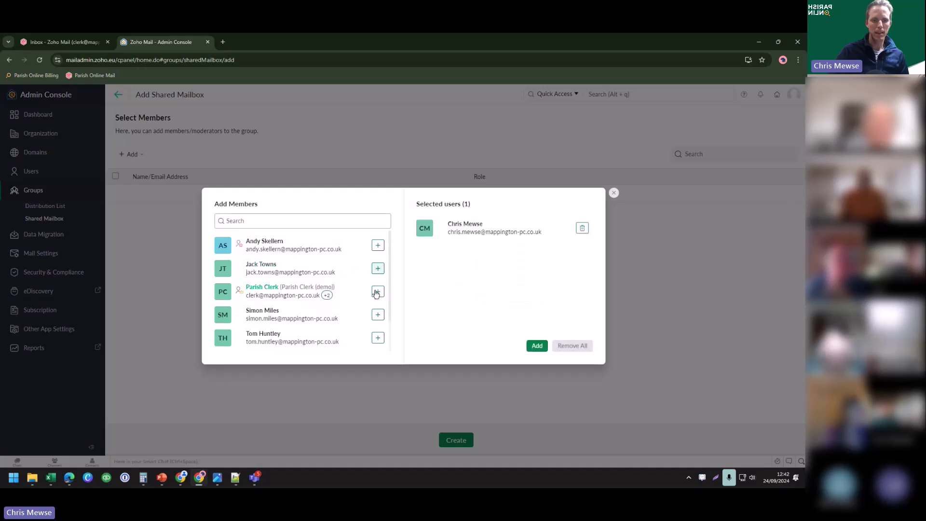
pyautogui.scroll(-1, 376, 293)
pyautogui.click(378, 344)
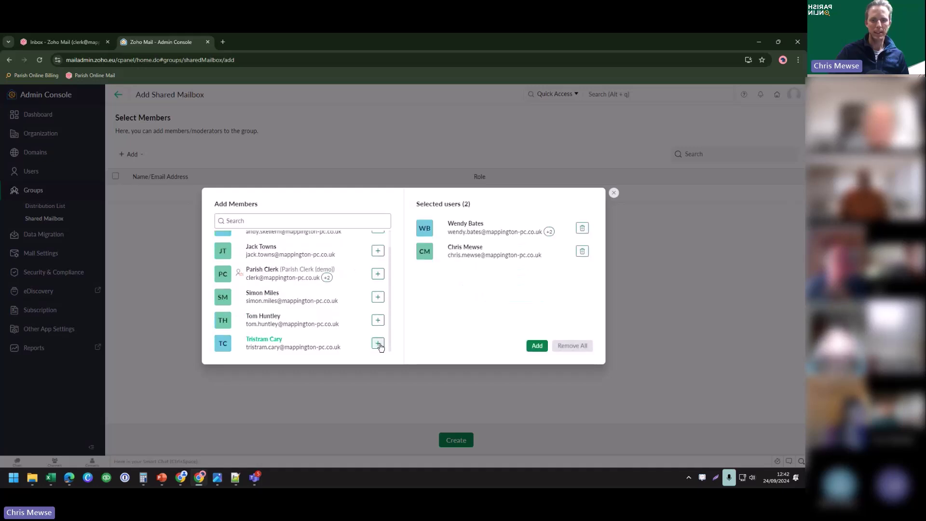
pyautogui.click(537, 347)
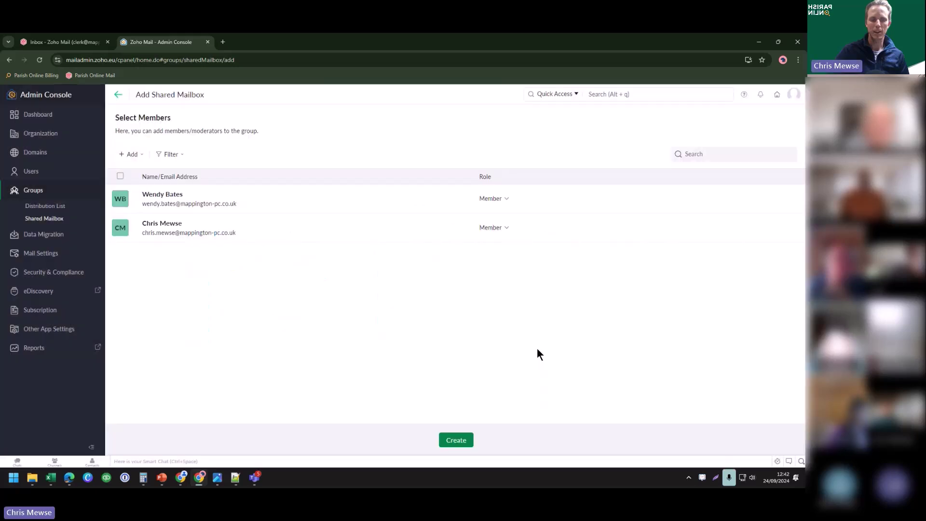
# Step: Add the Parish Clerk user to the members with the Moderator role and create the Allotments shared mailbox
pyautogui.click(128, 154)
pyautogui.click(164, 175)
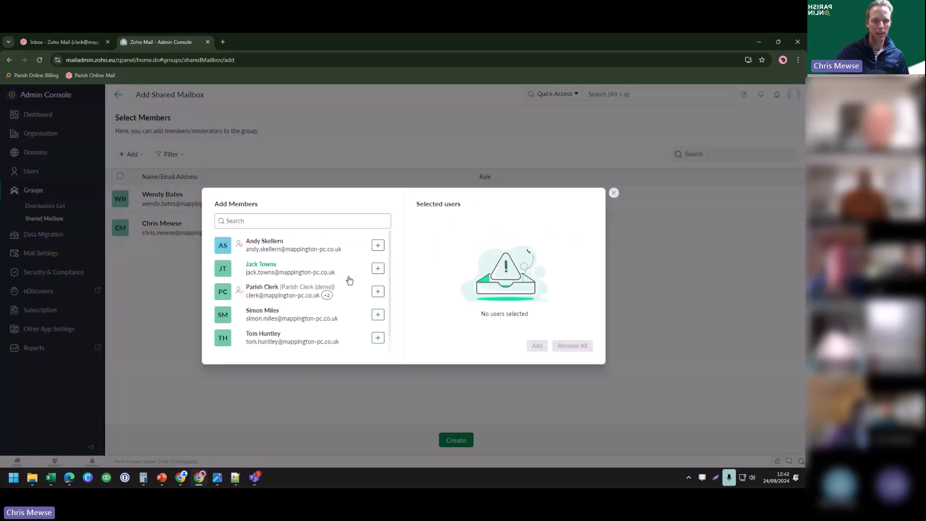
pyautogui.click(378, 292)
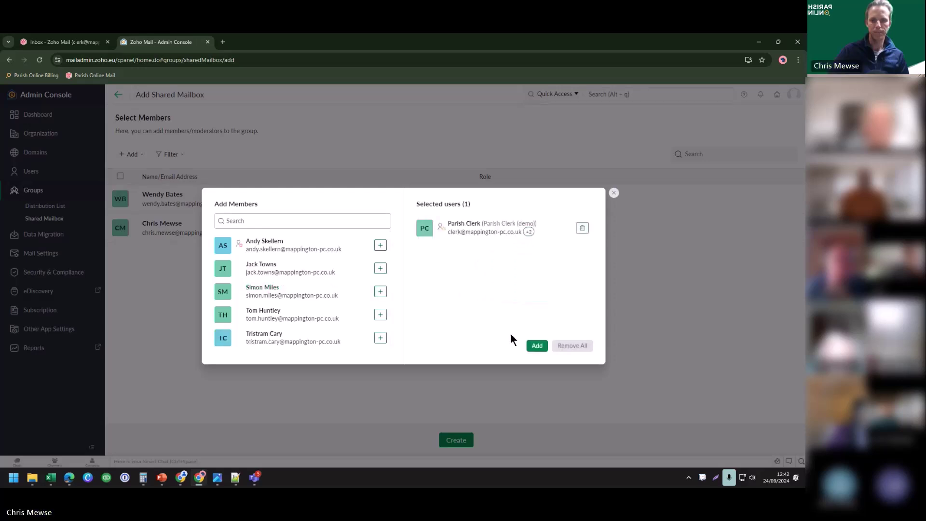
pyautogui.click(539, 346)
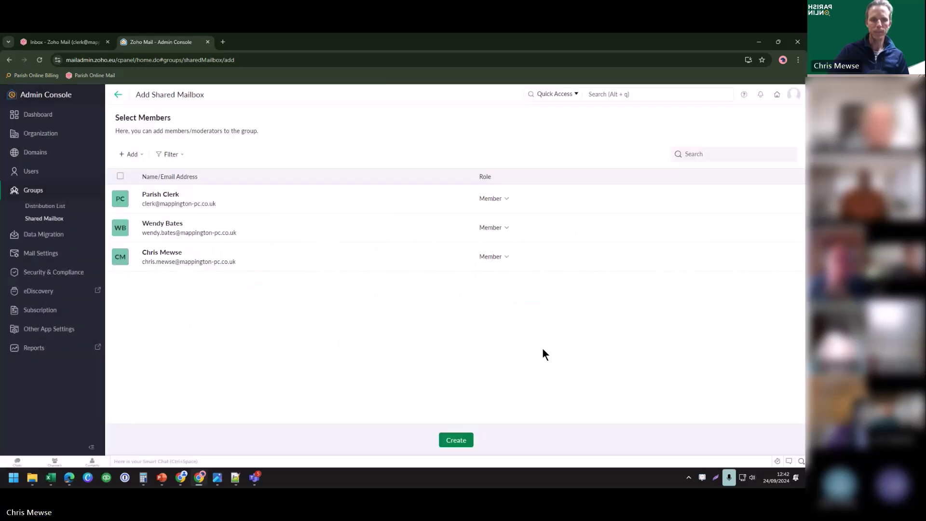
pyautogui.click(492, 199)
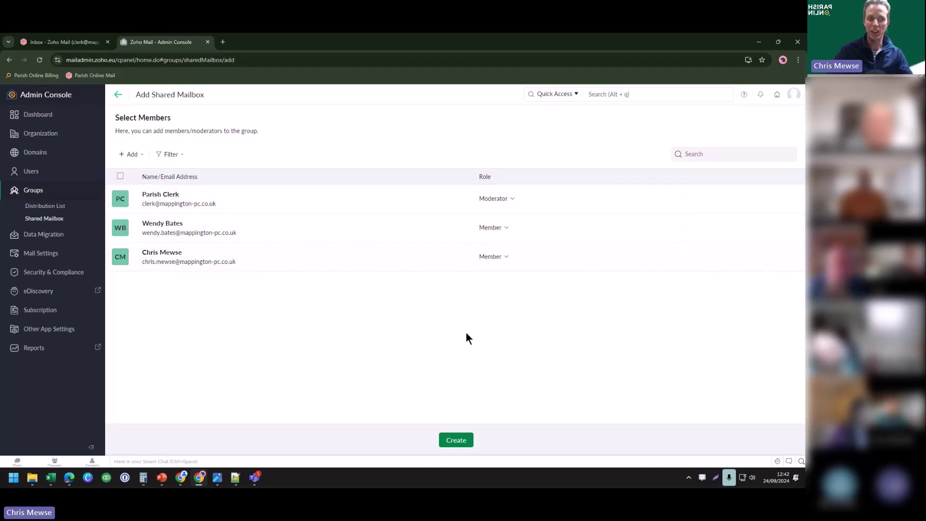
pyautogui.click(456, 440)
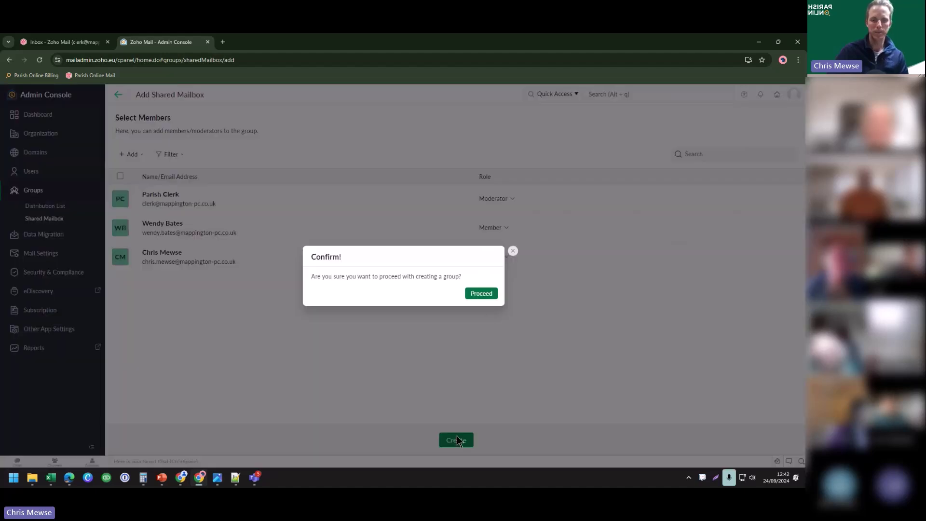
pyautogui.click(485, 295)
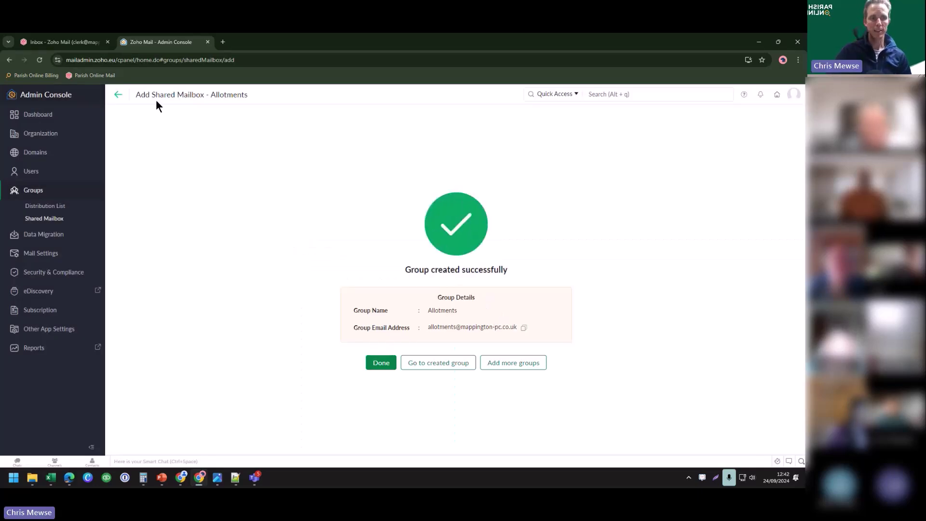
# Step: Switch to the clerk's inbox, close the account details, reload the page and open the Allotments shared mailbox
pyautogui.click(63, 42)
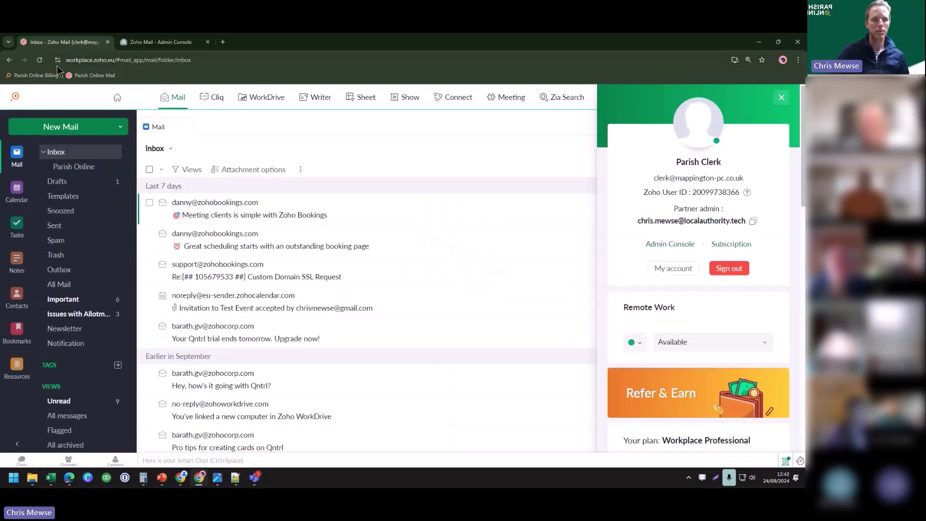
pyautogui.click(782, 98)
pyautogui.click(40, 60)
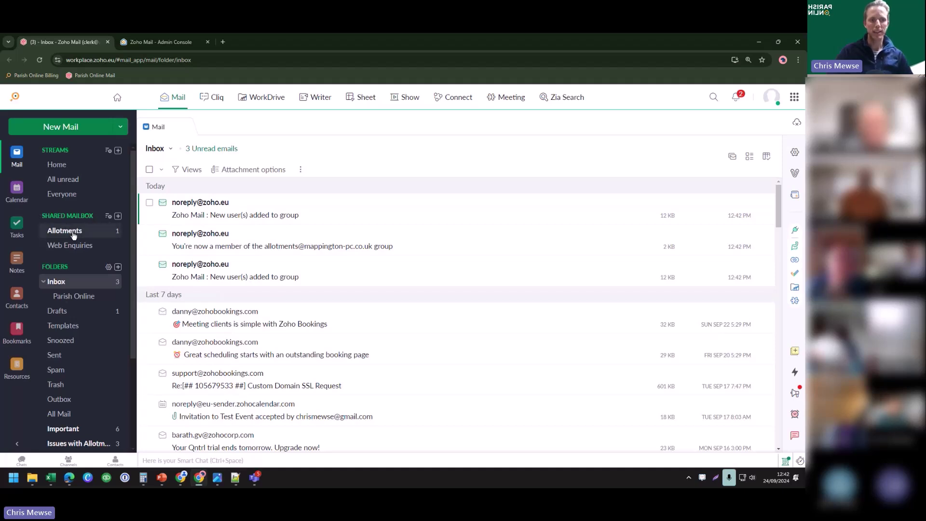
pyautogui.click(73, 234)
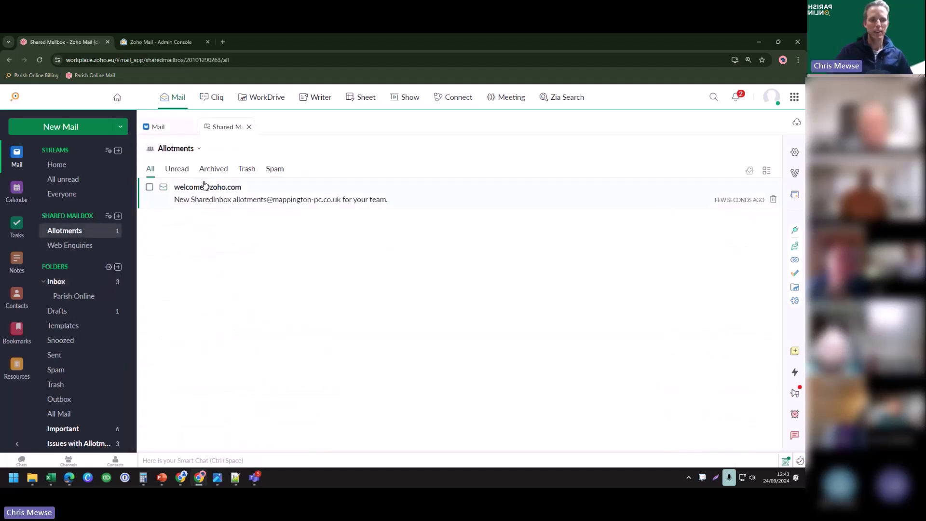
# Step: View and close the welcome email in the Allotments shared mailbox, and return to the Admin Console to finish the mailbox creation
pyautogui.click(226, 201)
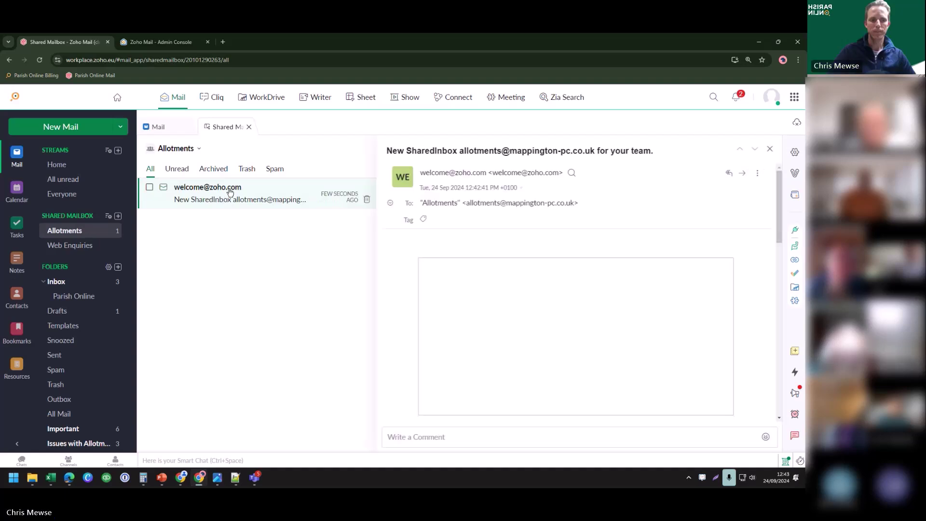
pyautogui.click(769, 149)
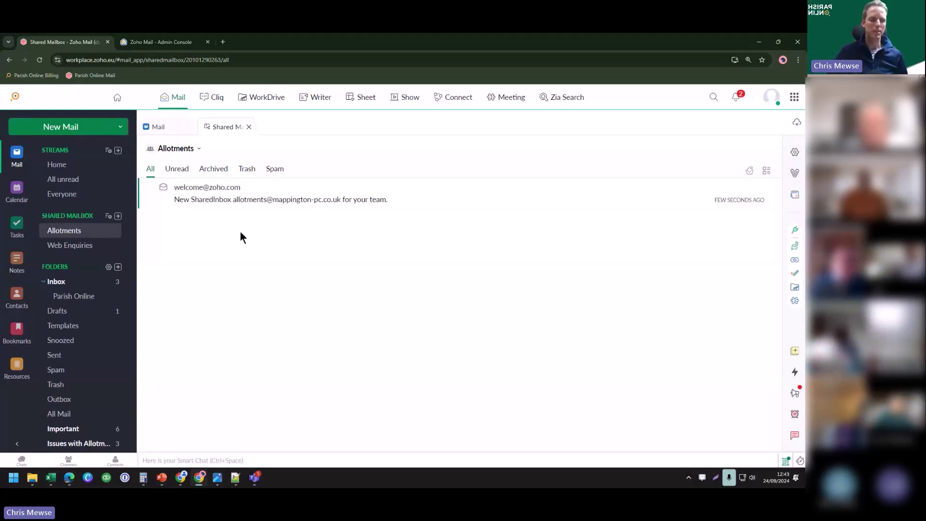
pyautogui.click(164, 42)
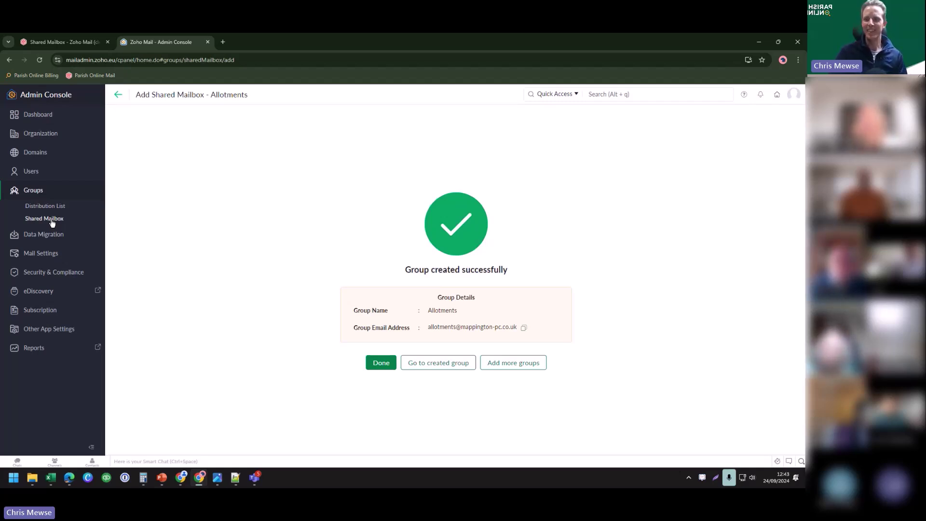
pyautogui.click(379, 363)
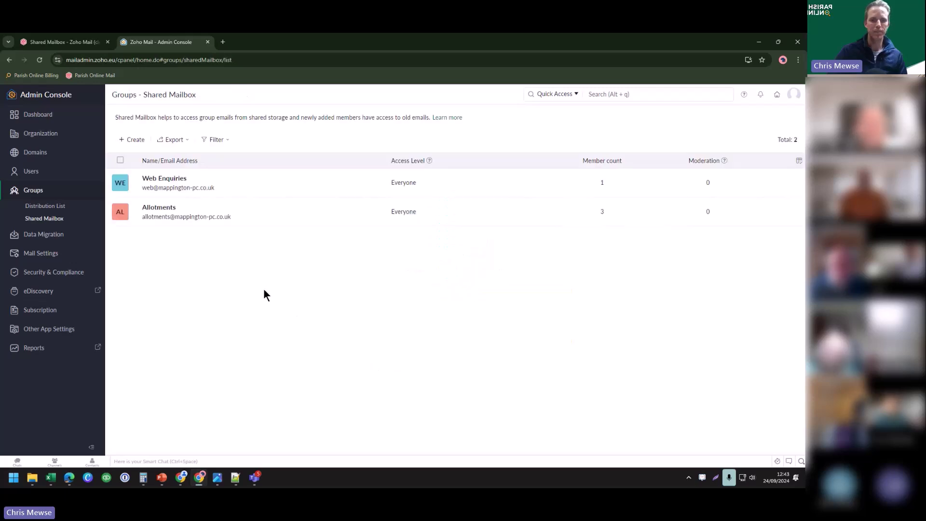
# Step: Add all the remaining organization users as members of the Everyone distribution list
pyautogui.click(49, 212)
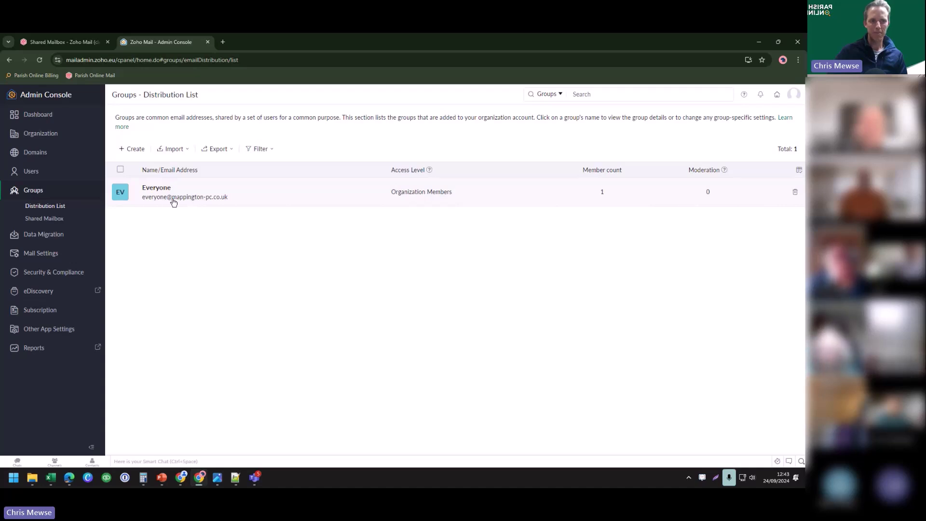
pyautogui.click(227, 199)
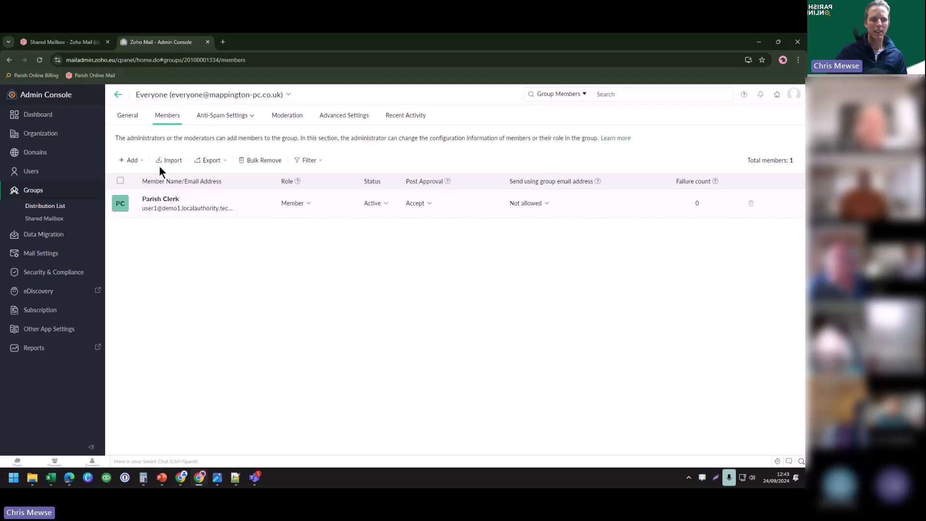
pyautogui.click(135, 160)
pyautogui.click(153, 181)
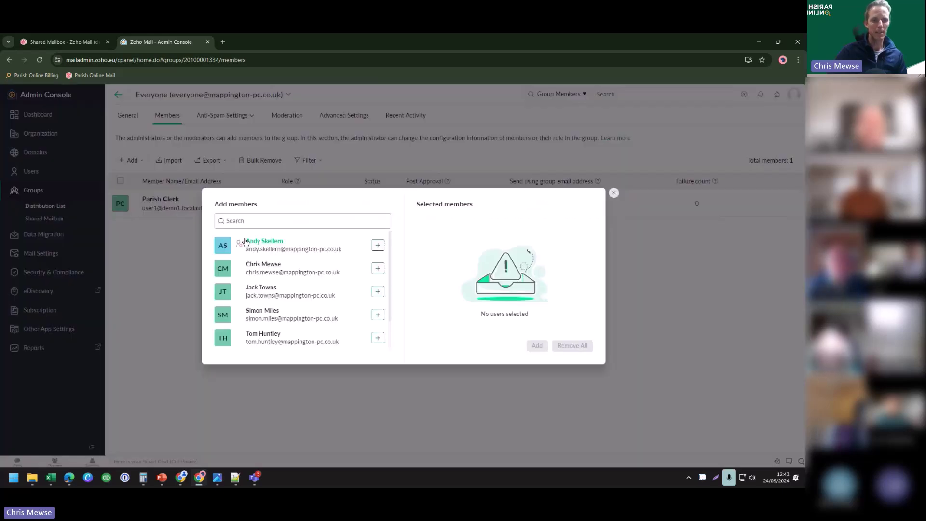
pyautogui.click(380, 245)
pyautogui.click(380, 245)
pyautogui.click(380, 245)
pyautogui.click(380, 245)
pyautogui.click(380, 246)
pyautogui.click(380, 246)
pyautogui.click(381, 246)
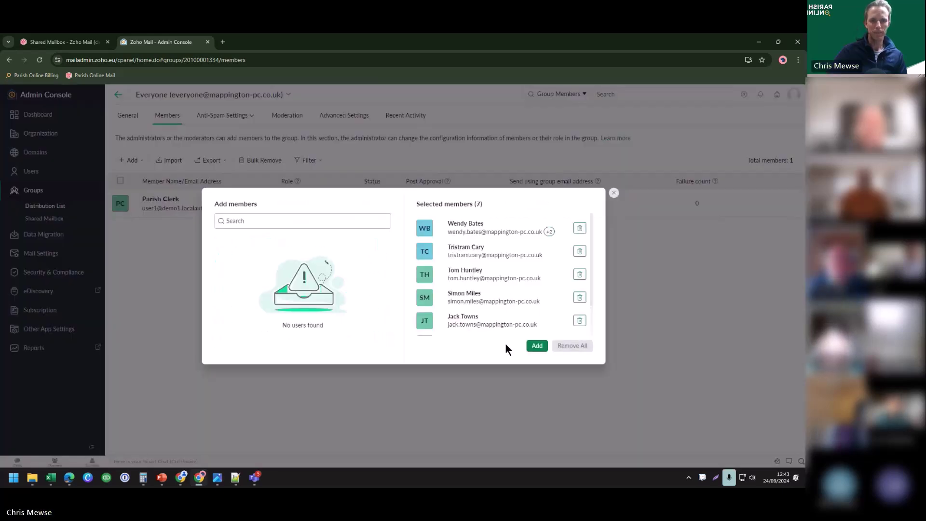
pyautogui.click(539, 351)
pyautogui.click(520, 335)
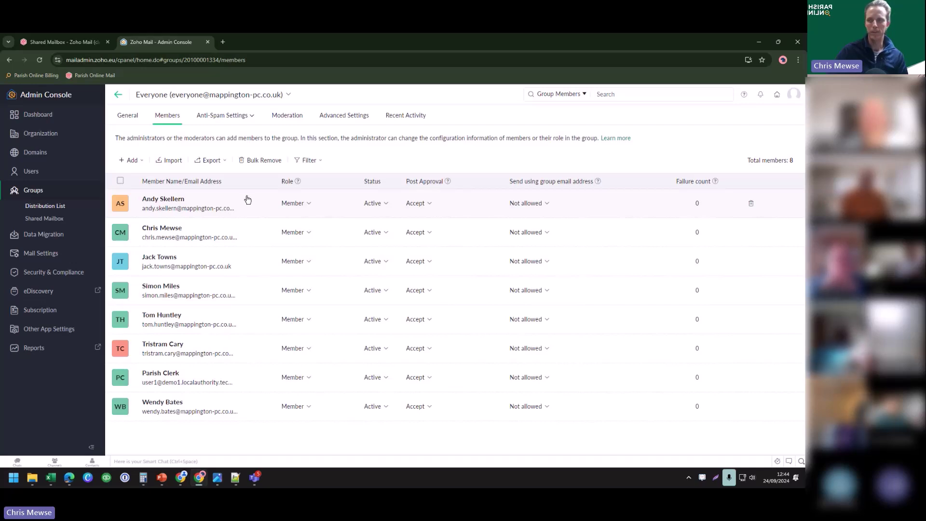
# Step: Examine the Security and Compliance dashboard's score and its full list of recommended actions
pyautogui.click(50, 275)
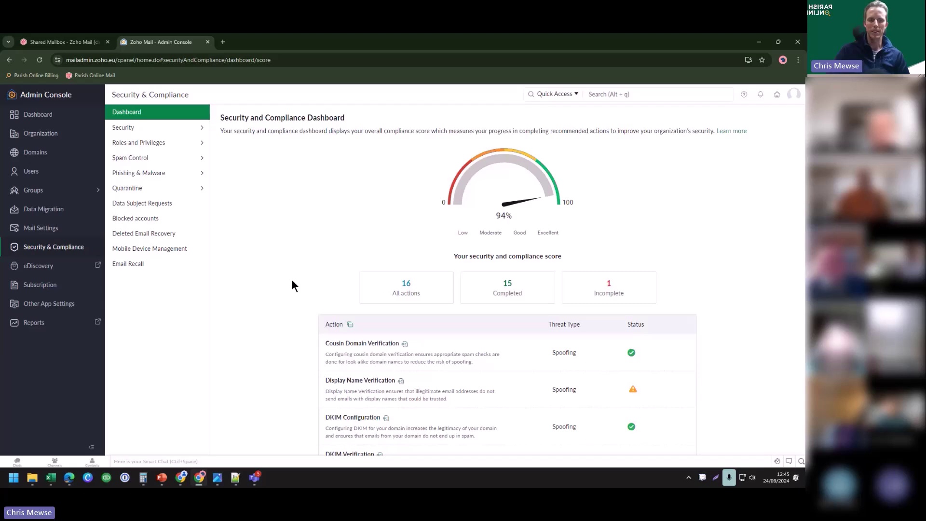
pyautogui.scroll(-5, 292, 281)
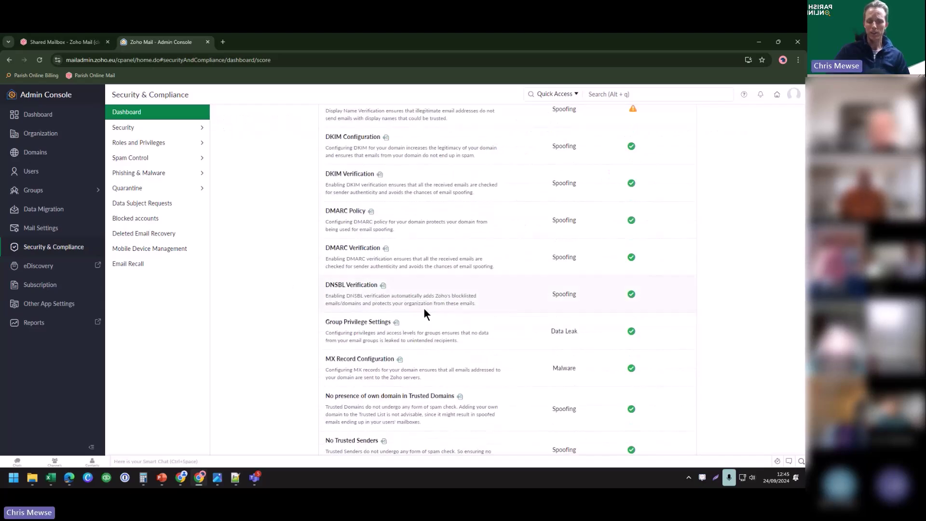
pyautogui.scroll(-4, 438, 311)
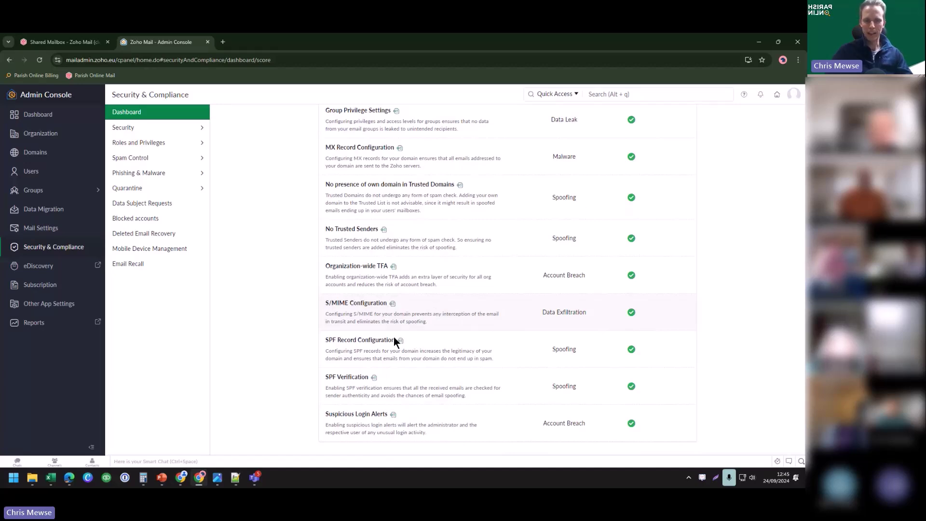
pyautogui.scroll(9, 427, 273)
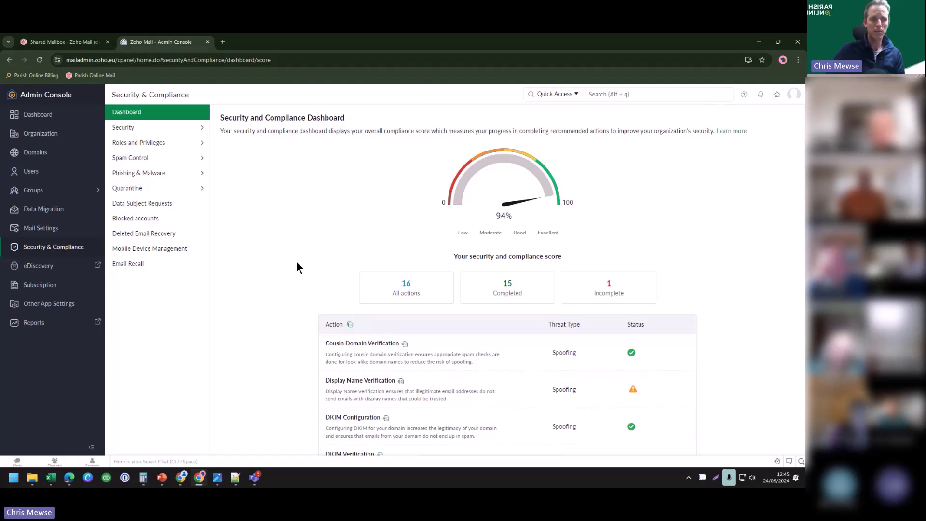
# Step: Review the incoming quarantine, the spam processing settings, the allowed emails, domains and IP addresses, and the blocked emails list
pyautogui.click(144, 192)
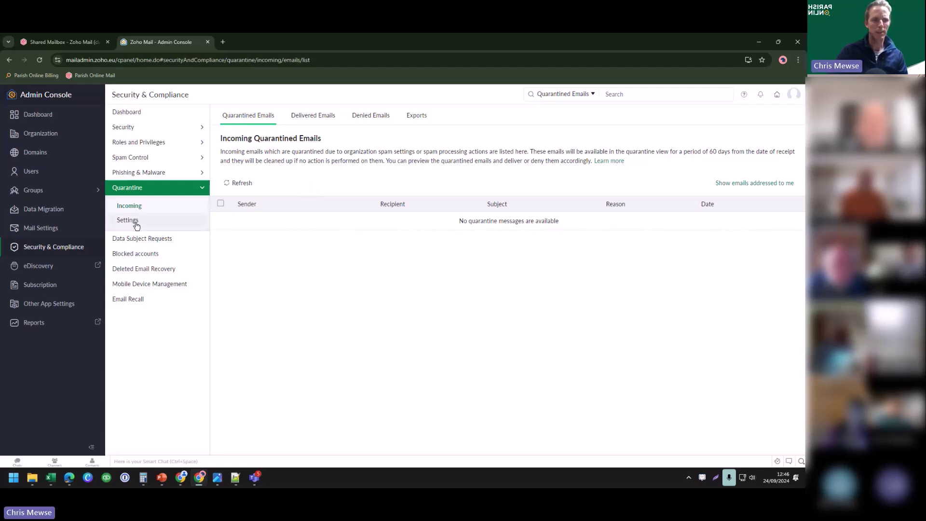
pyautogui.click(145, 158)
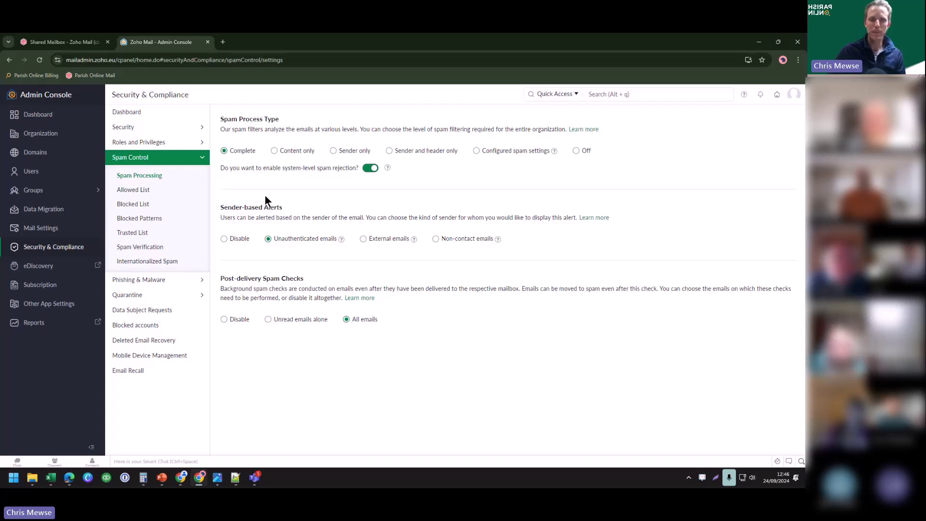
pyautogui.click(149, 190)
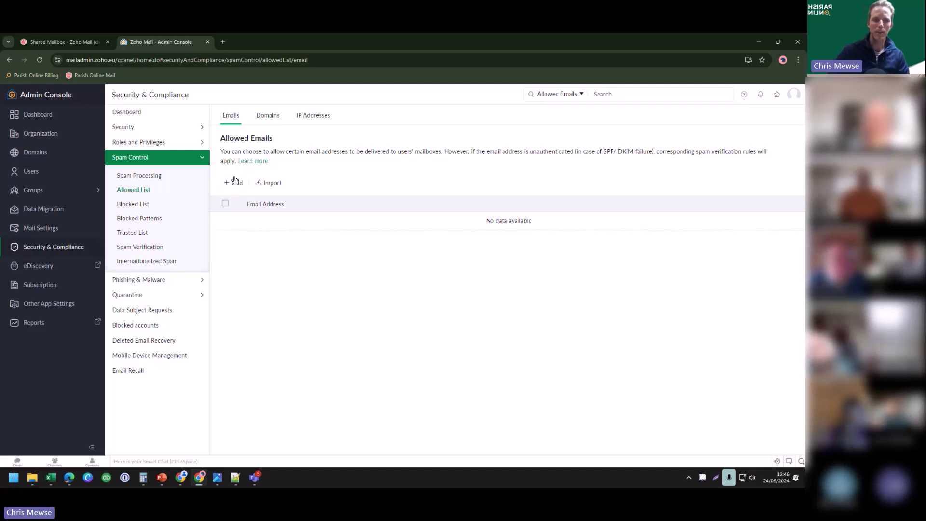
pyautogui.click(269, 119)
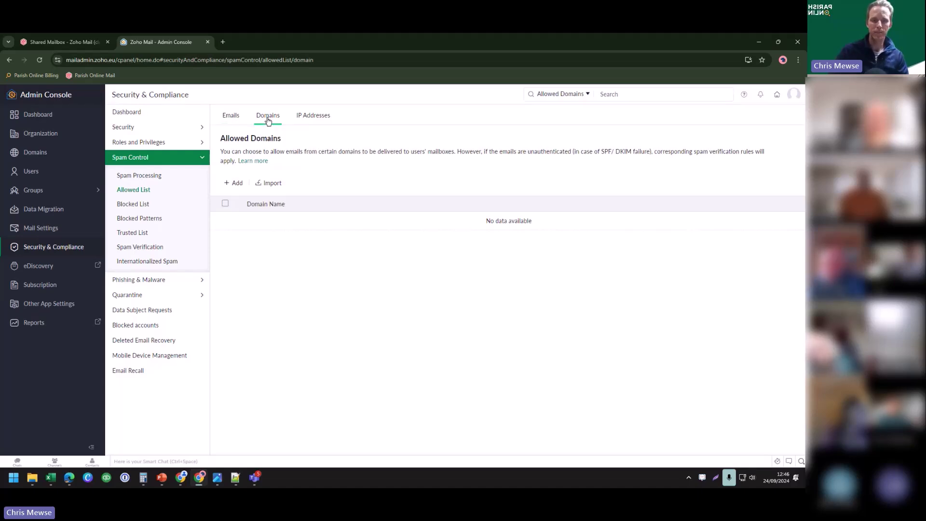
pyautogui.click(312, 120)
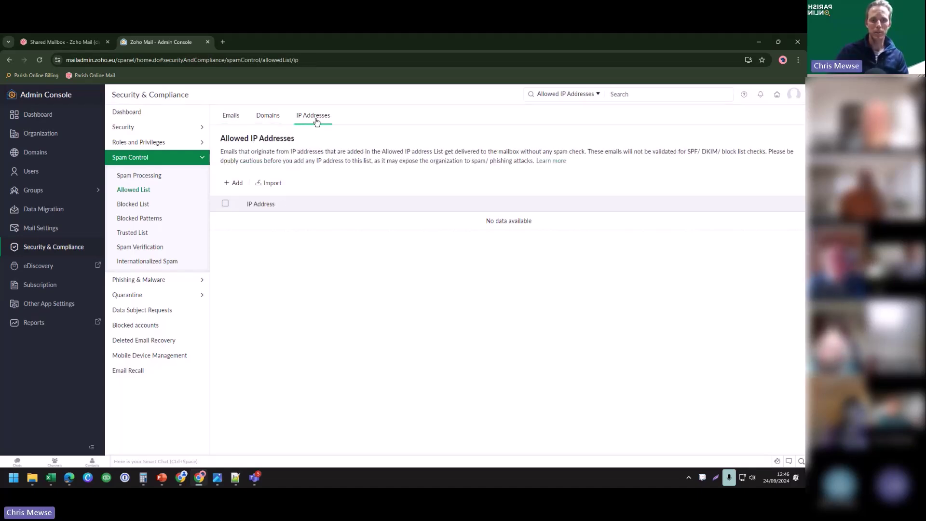
pyautogui.click(234, 119)
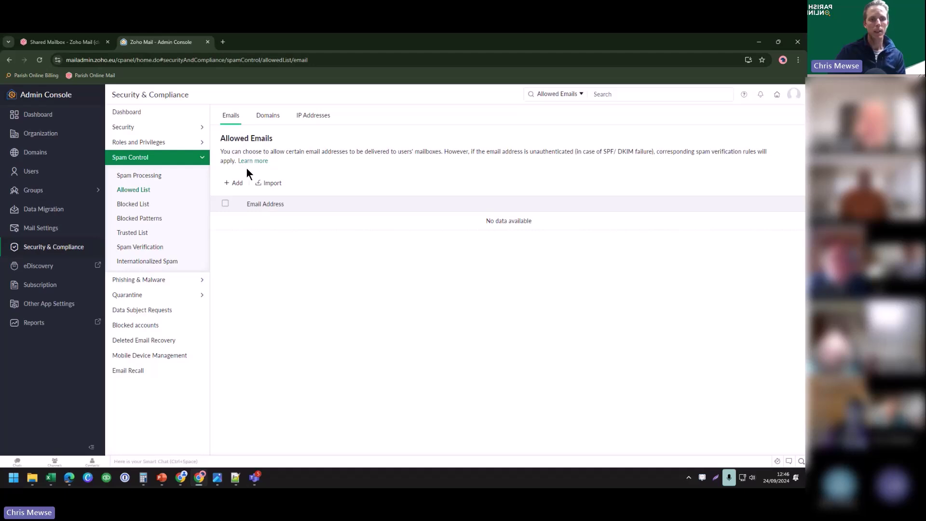
pyautogui.click(141, 206)
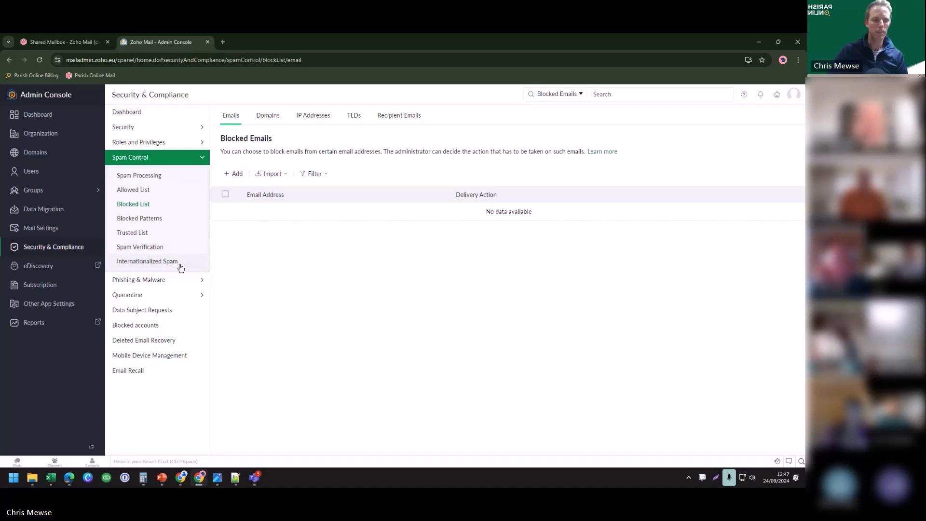
pyautogui.click(152, 295)
# Step: Examine the Display Name Verification action on the Security and Compliance dashboard, and open Data Subject Requests
pyautogui.click(72, 253)
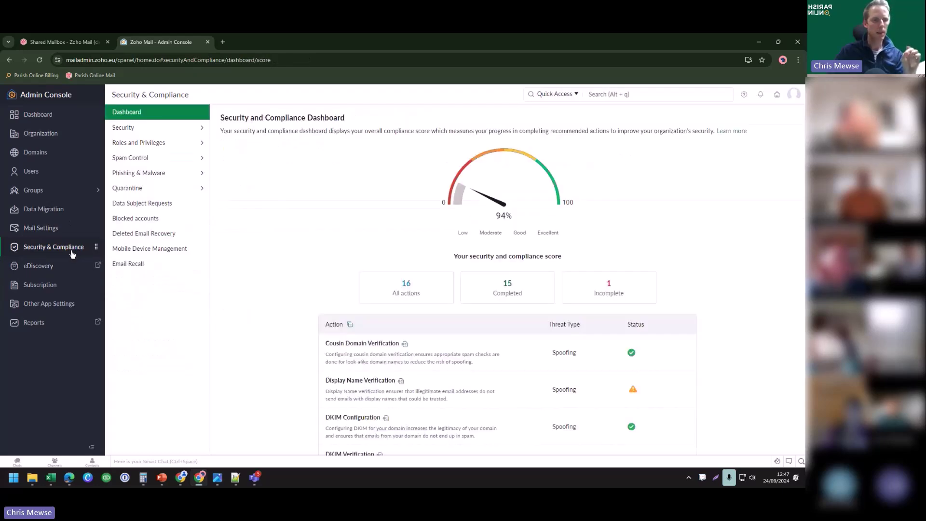
pyautogui.scroll(-3, 435, 271)
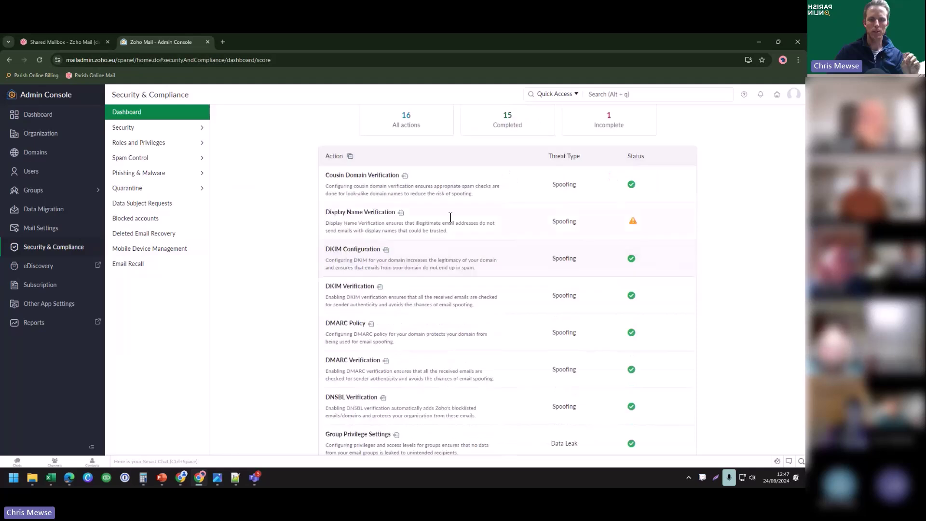
pyautogui.moveTo(367, 213)
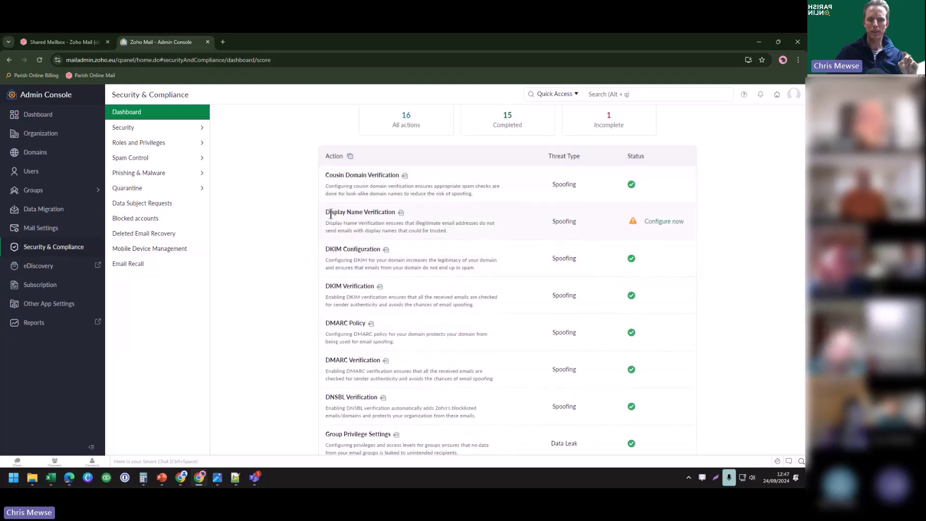
pyautogui.moveTo(329, 213); pyautogui.dragTo(378, 212)
pyautogui.click(384, 213)
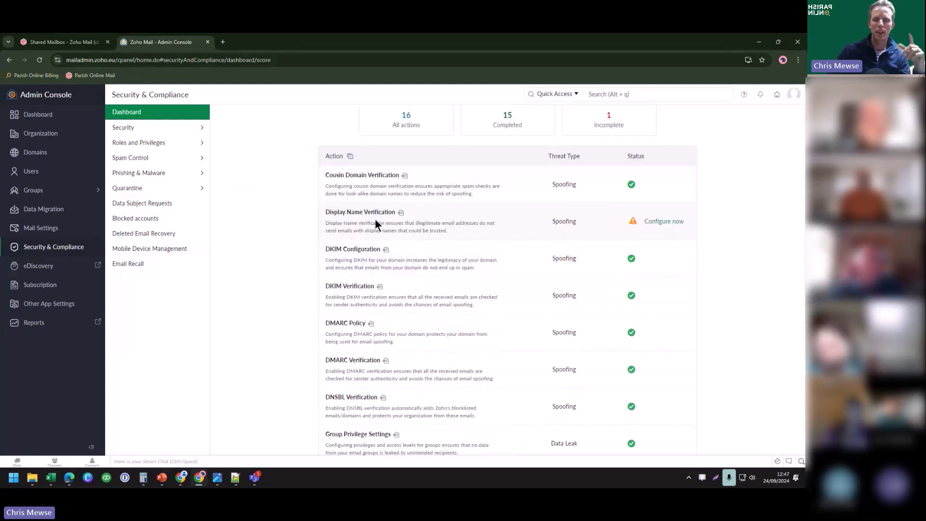
pyautogui.scroll(1, 273, 241)
pyautogui.scroll(2, 273, 241)
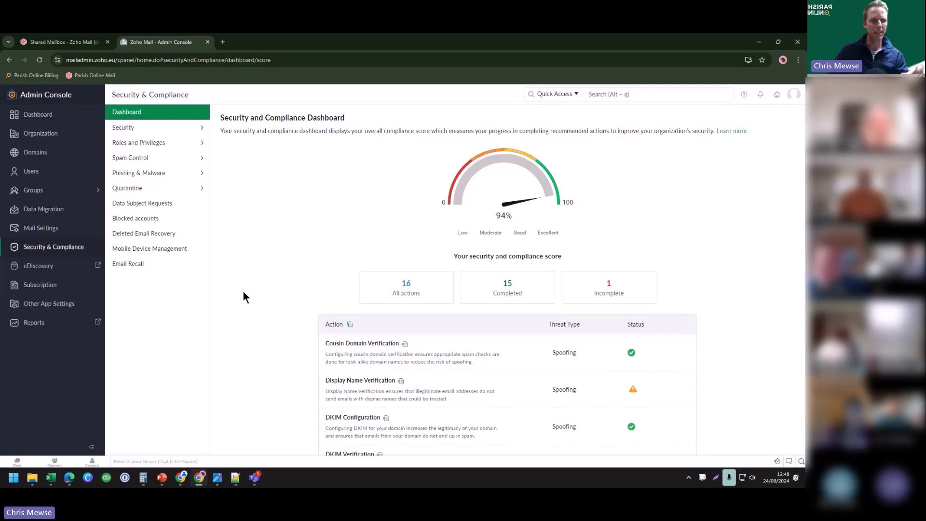
pyautogui.click(165, 205)
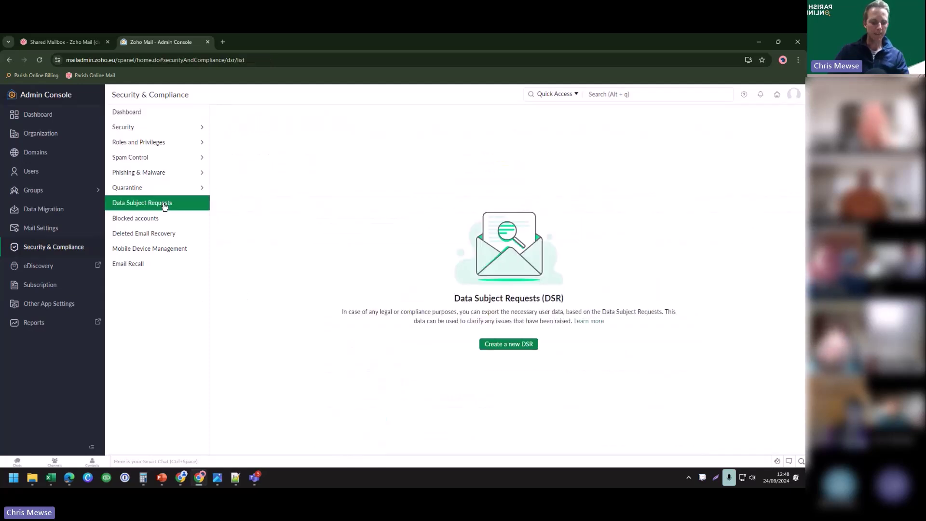
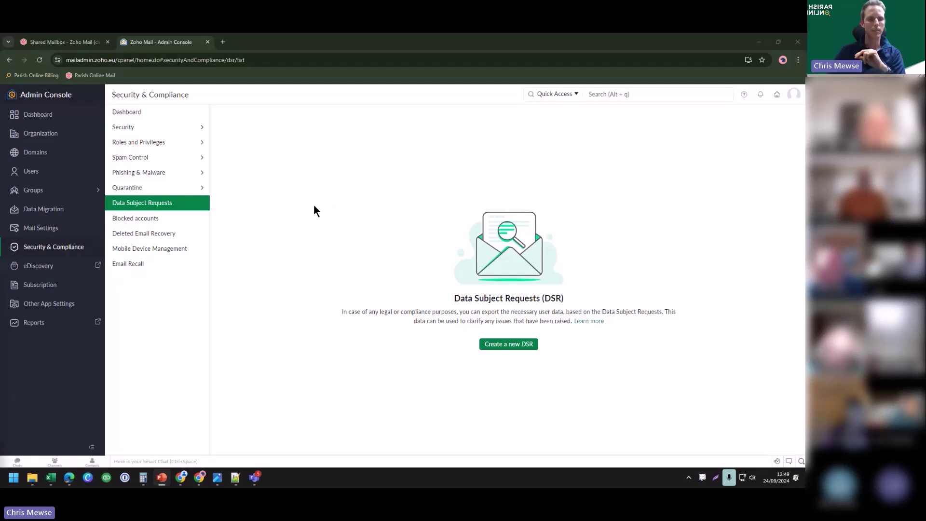
# Step: View the organization's user list, return to the clerk's inbox and close the open shared mailbox tab there
pyautogui.click(43, 173)
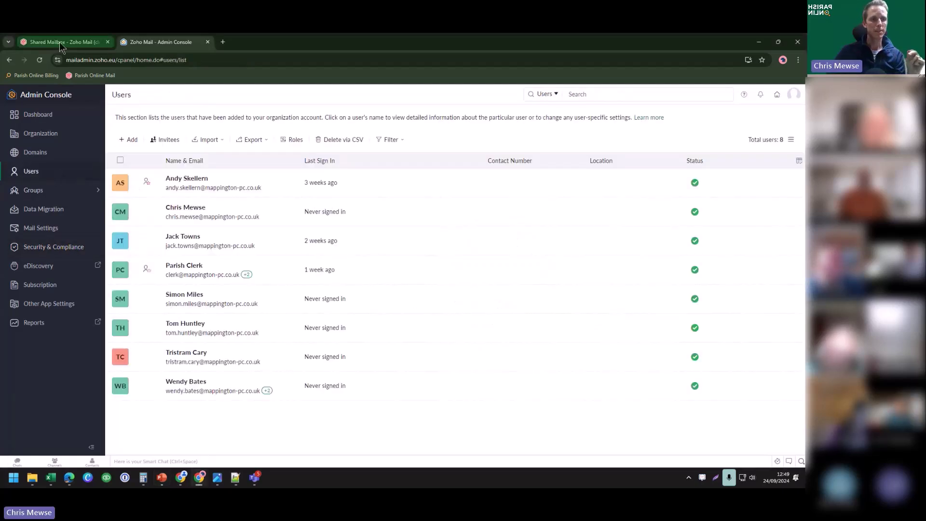
pyautogui.click(59, 42)
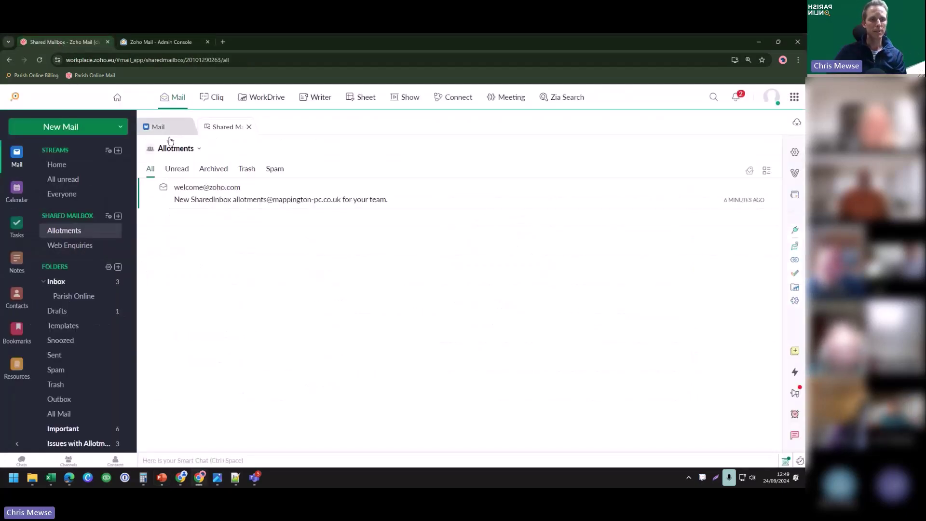
pyautogui.click(68, 282)
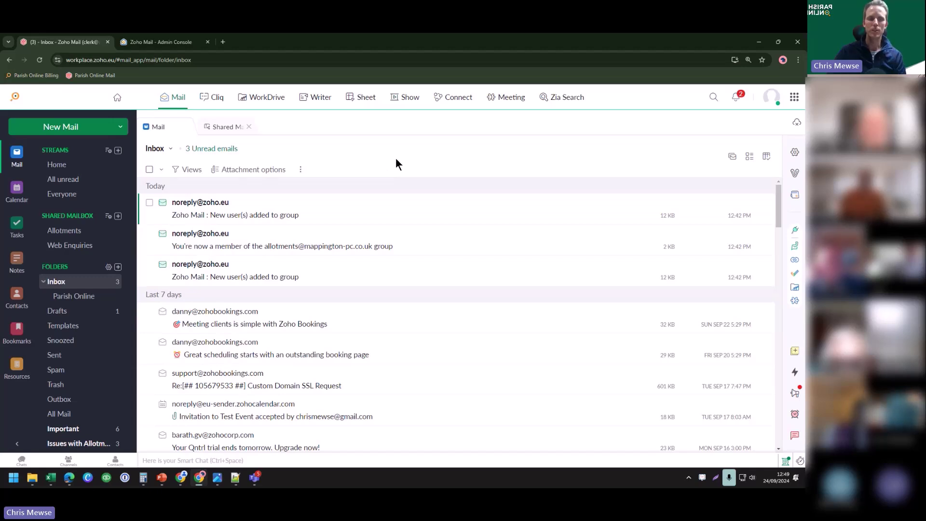
pyautogui.click(249, 127)
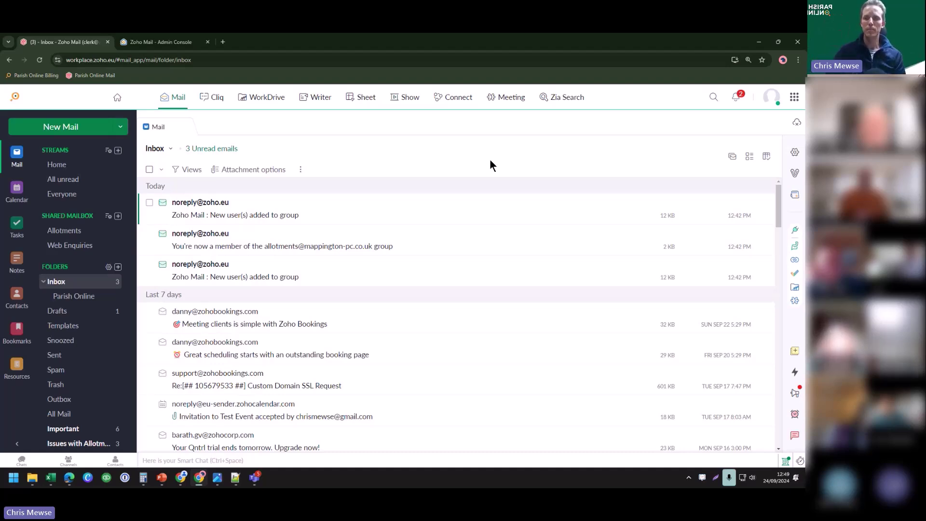
# Step: Open the mail settings and examine the IMAP access and server configuration of the clerk's primary mail account
pyautogui.click(795, 152)
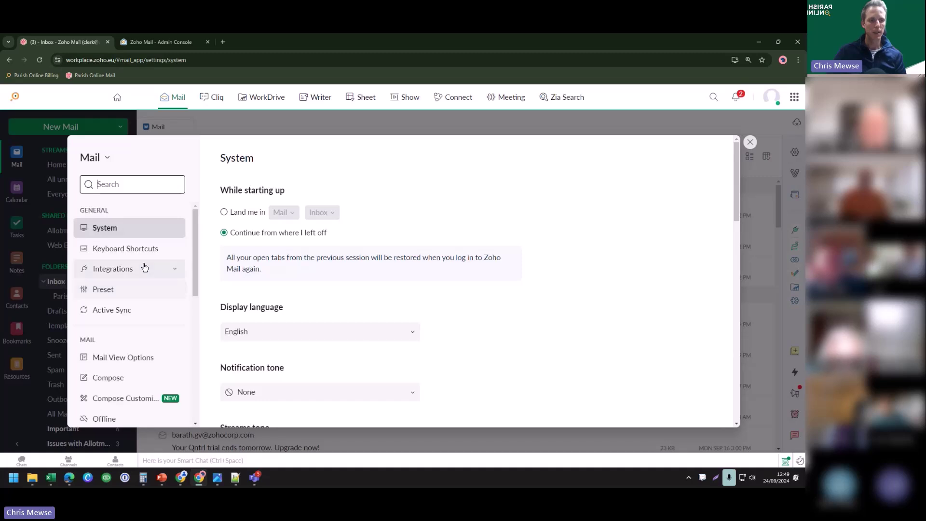
pyautogui.scroll(-7, 134, 265)
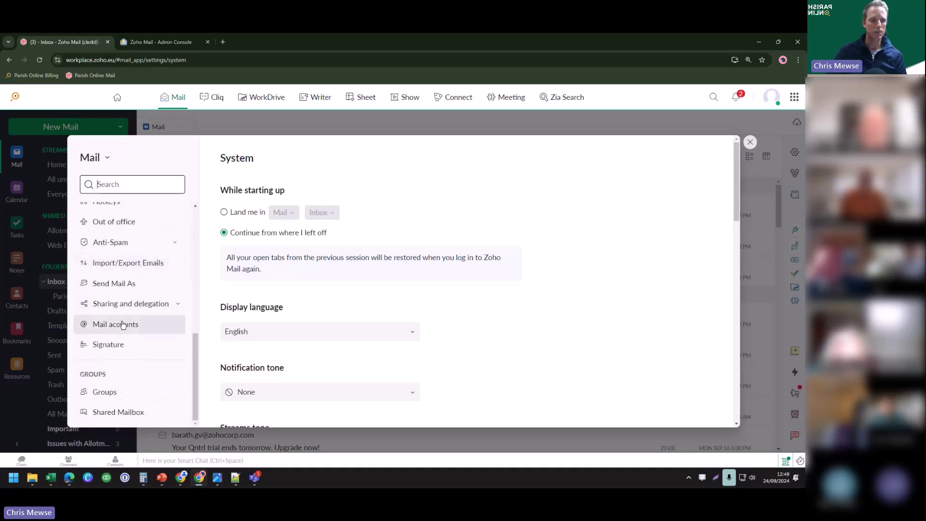
pyautogui.click(123, 325)
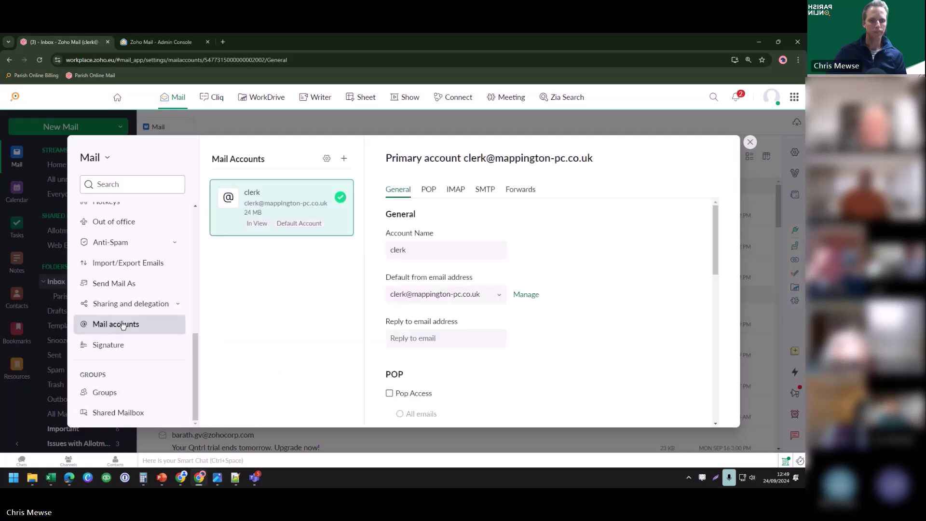
pyautogui.click(456, 189)
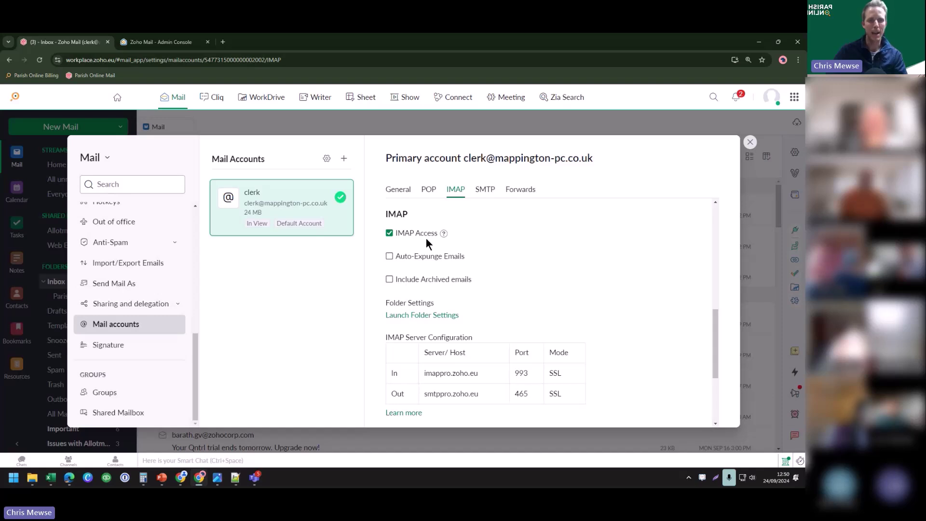
# Step: Review the incoming and outgoing servers, ports and modes in the IMAP server configuration, and close the mail settings
pyautogui.scroll(-1, 480, 242)
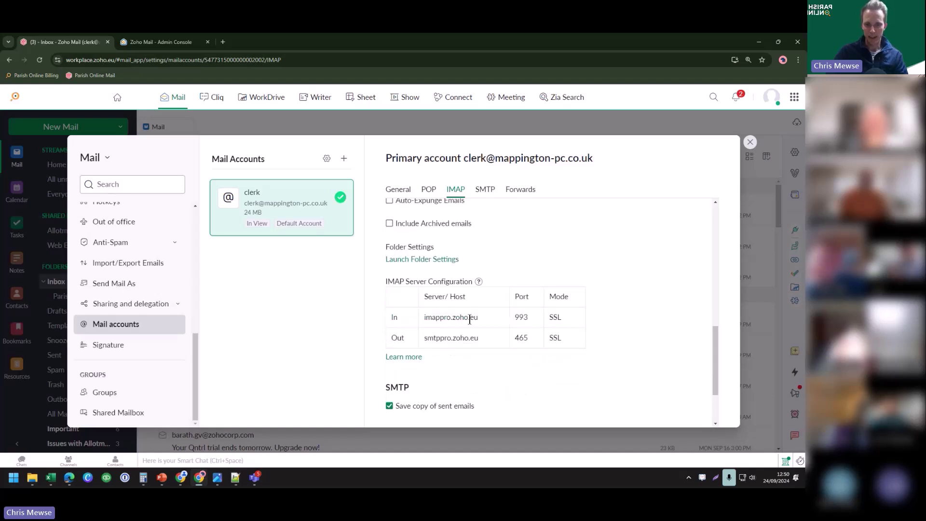
pyautogui.moveTo(389, 319); pyautogui.dragTo(545, 337)
pyautogui.click(562, 333)
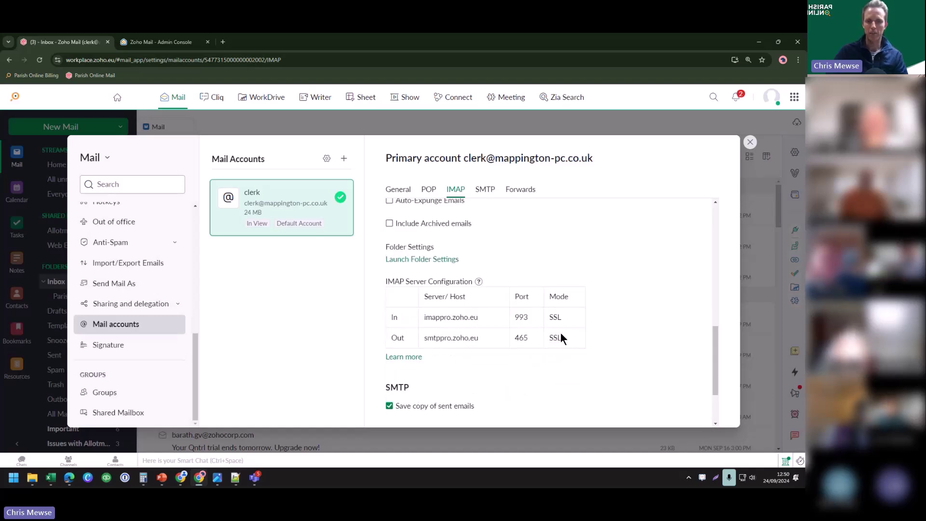
pyautogui.click(512, 323)
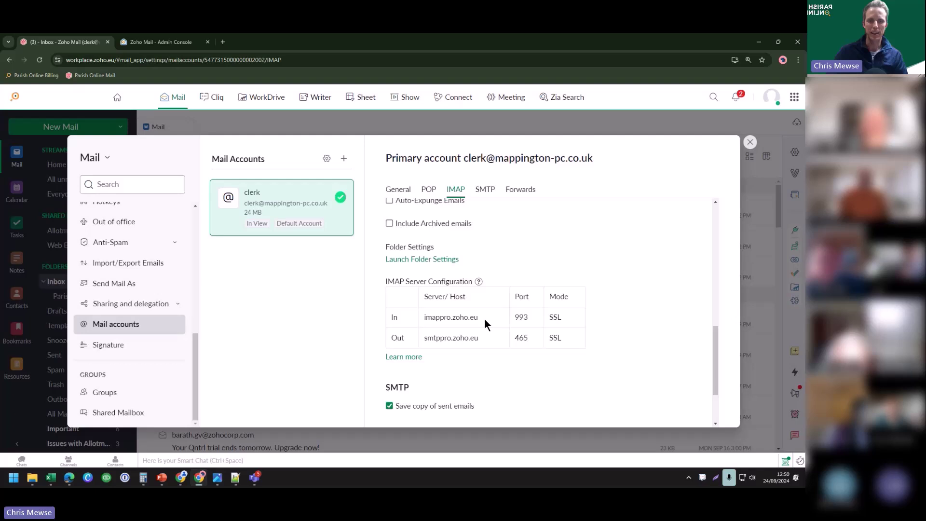
pyautogui.scroll(2, 484, 322)
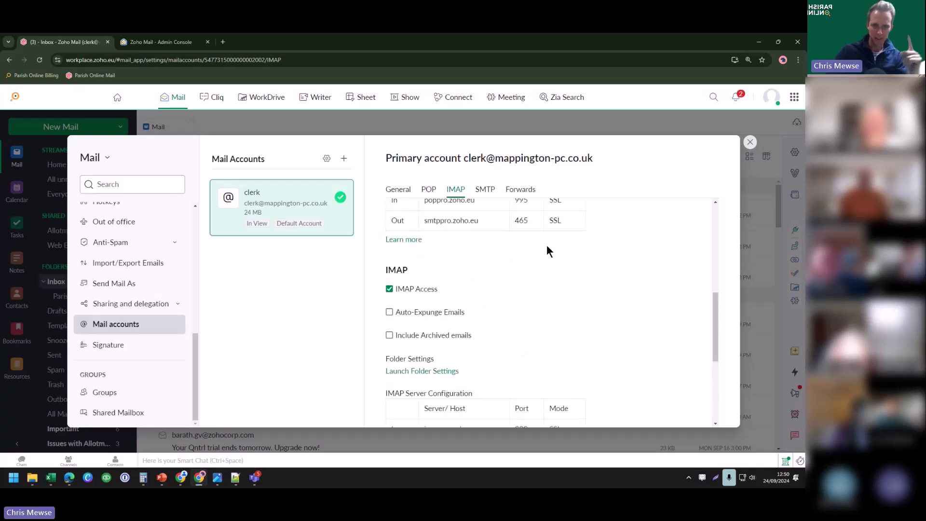
pyautogui.click(750, 142)
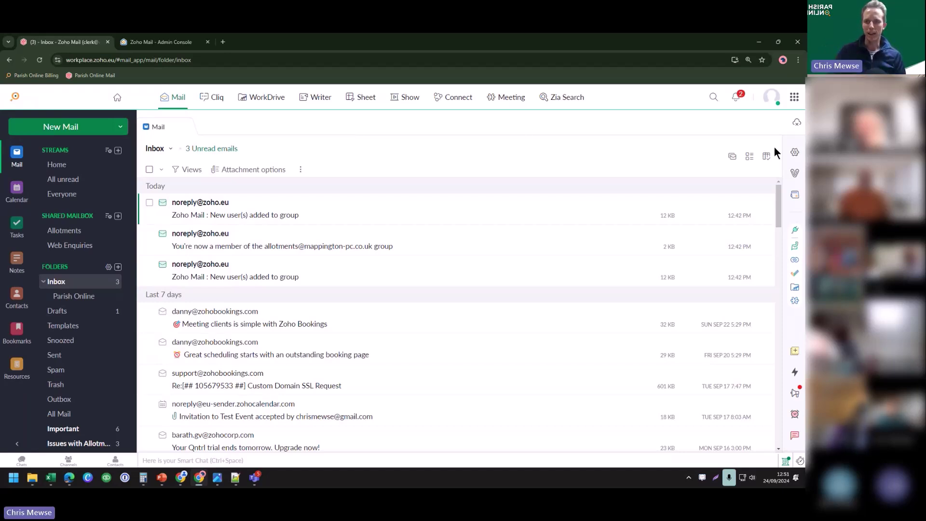
# Step: Open the clerk's Zoho account page and view the Application-Specific Passwords section of its security settings
pyautogui.click(772, 96)
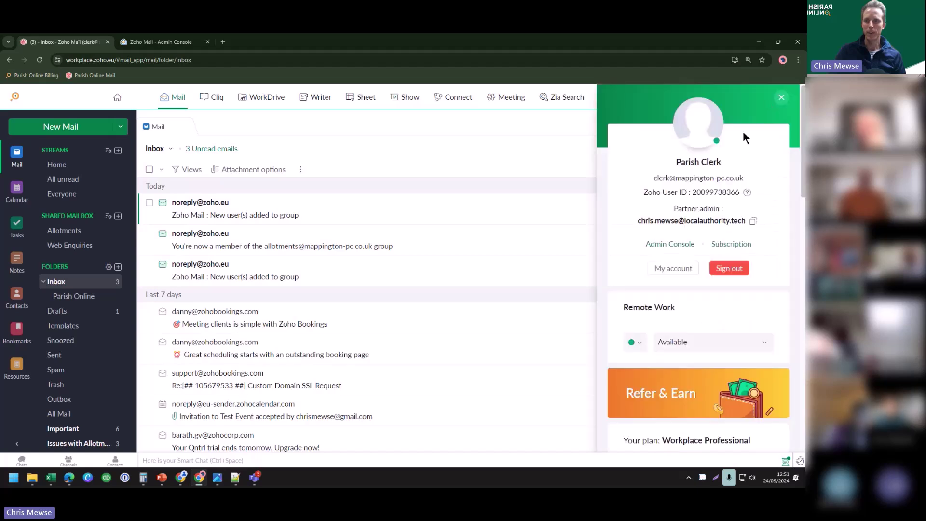
pyautogui.click(672, 270)
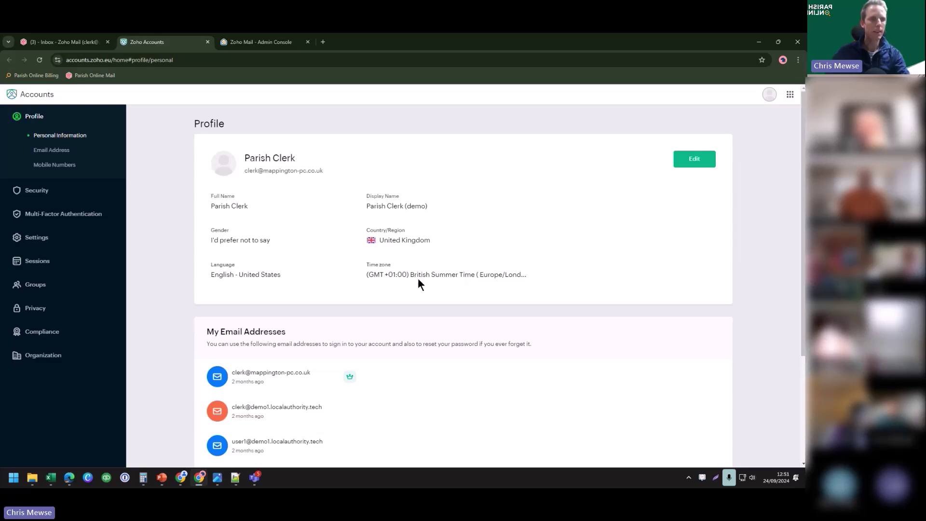
pyautogui.click(42, 192)
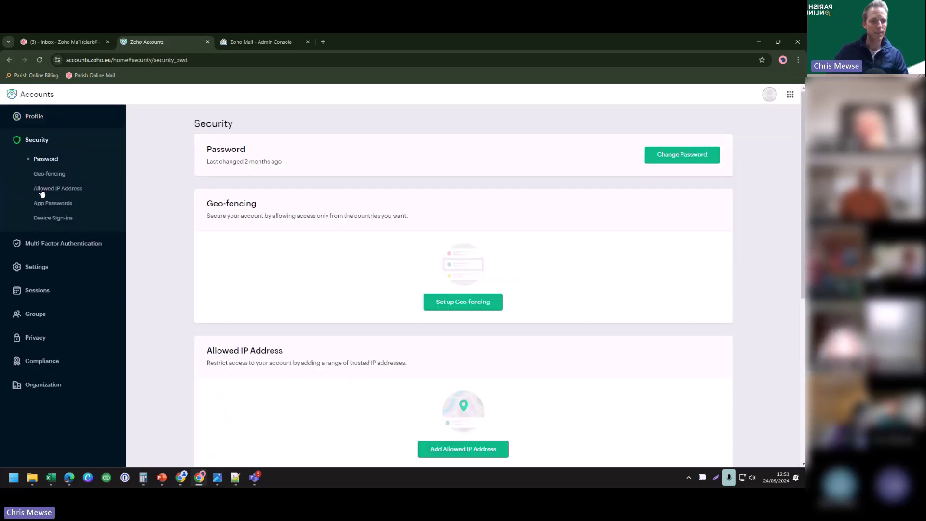
pyautogui.click(53, 205)
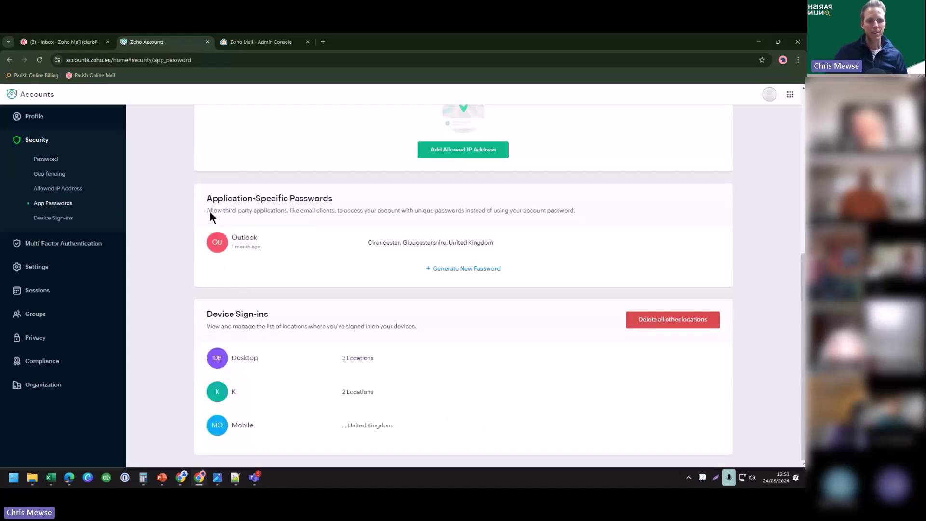
pyautogui.moveTo(208, 199); pyautogui.dragTo(277, 198)
pyautogui.click(309, 198)
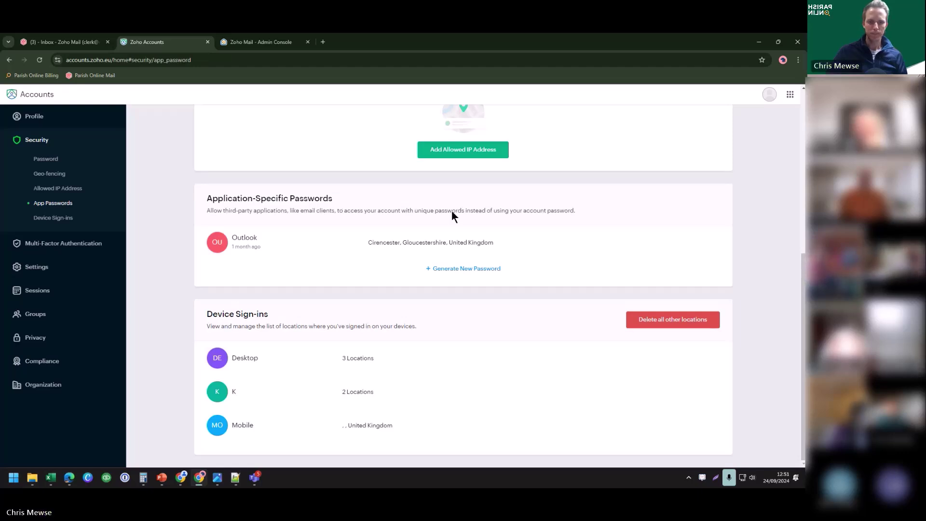
# Step: Generate an application-specific password for the app name Apple Mail, and close the Zoho Accounts and Admin Console browser tabs
pyautogui.click(464, 269)
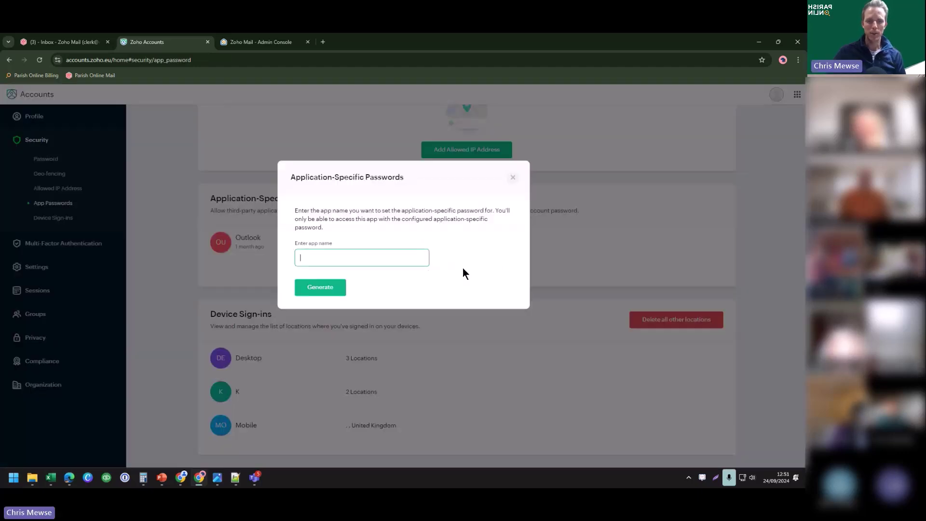
pyautogui.click(337, 251)
pyautogui.write('A')
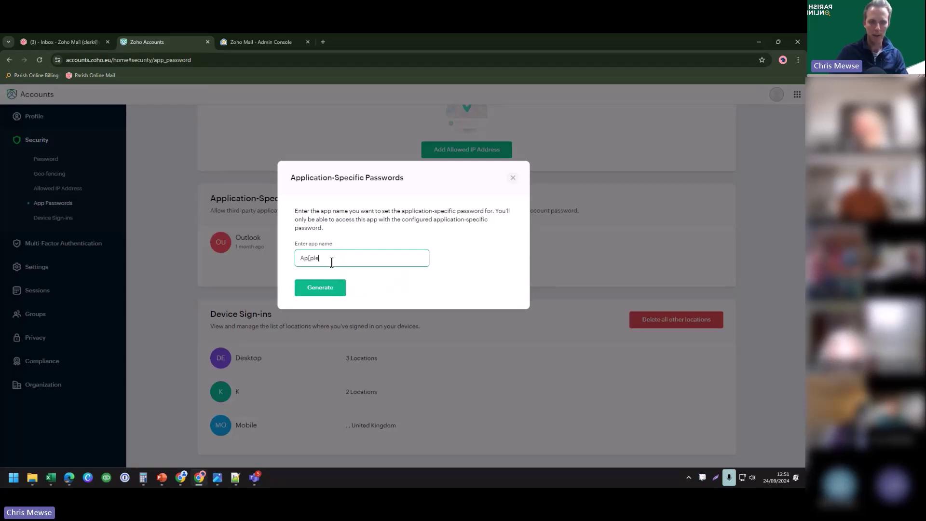
pyautogui.write('pple Mai')
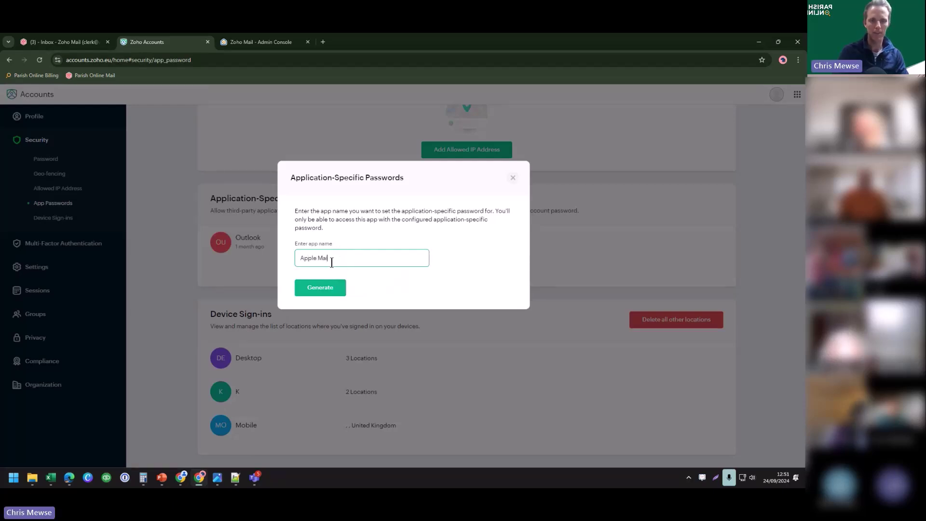
pyautogui.write('l')
pyautogui.click(321, 288)
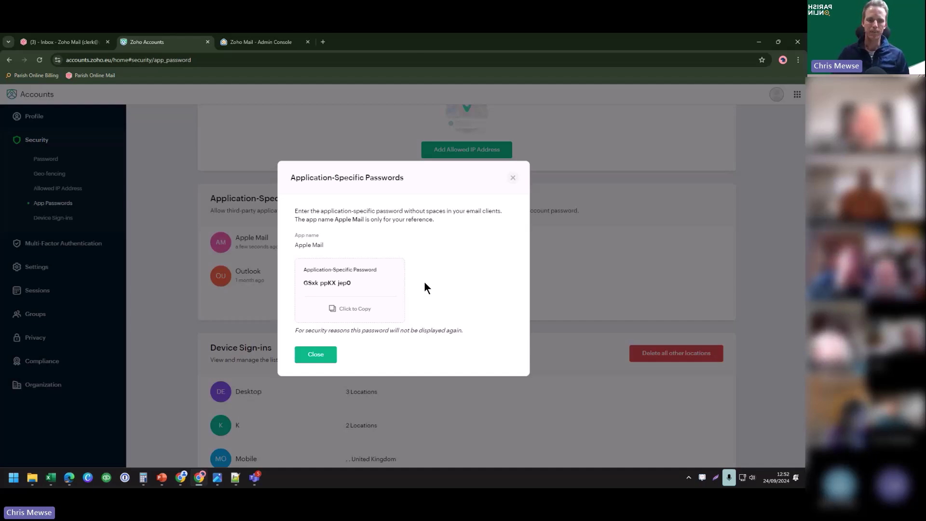
pyautogui.click(324, 355)
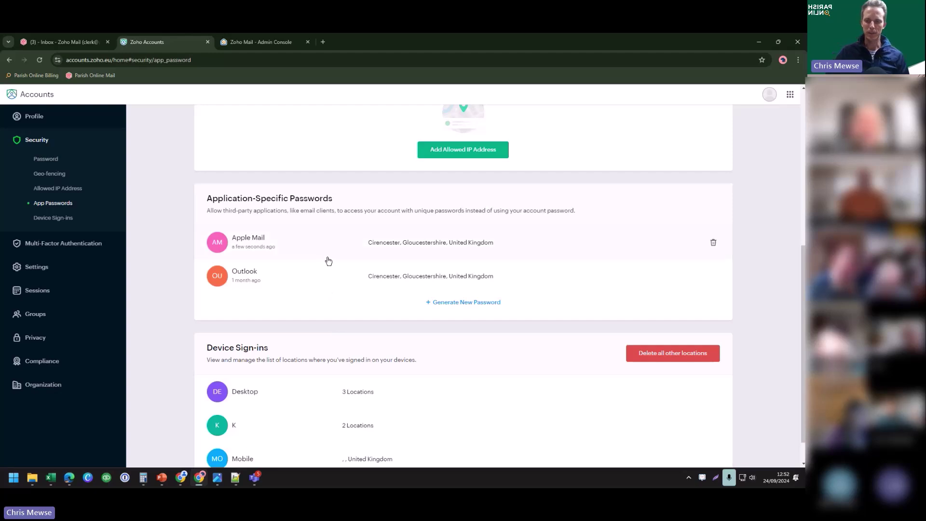
pyautogui.click(207, 43)
pyautogui.click(207, 43)
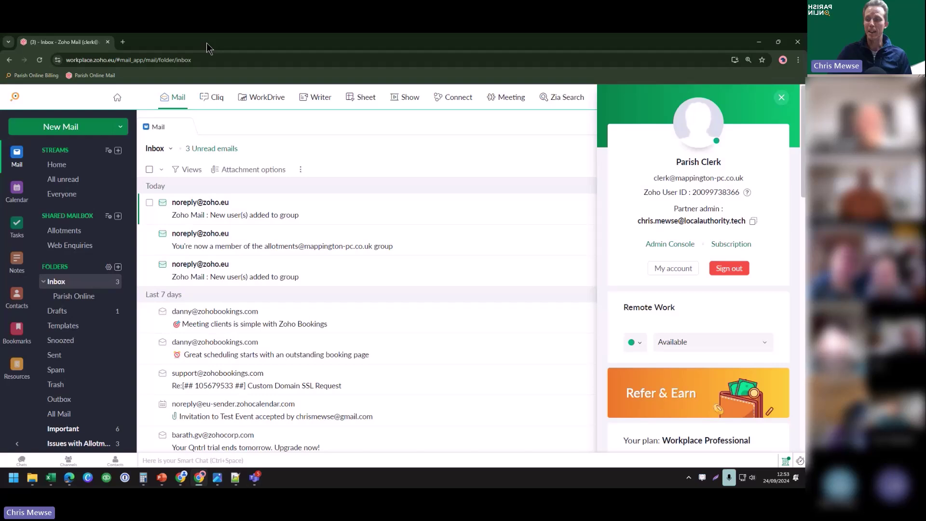